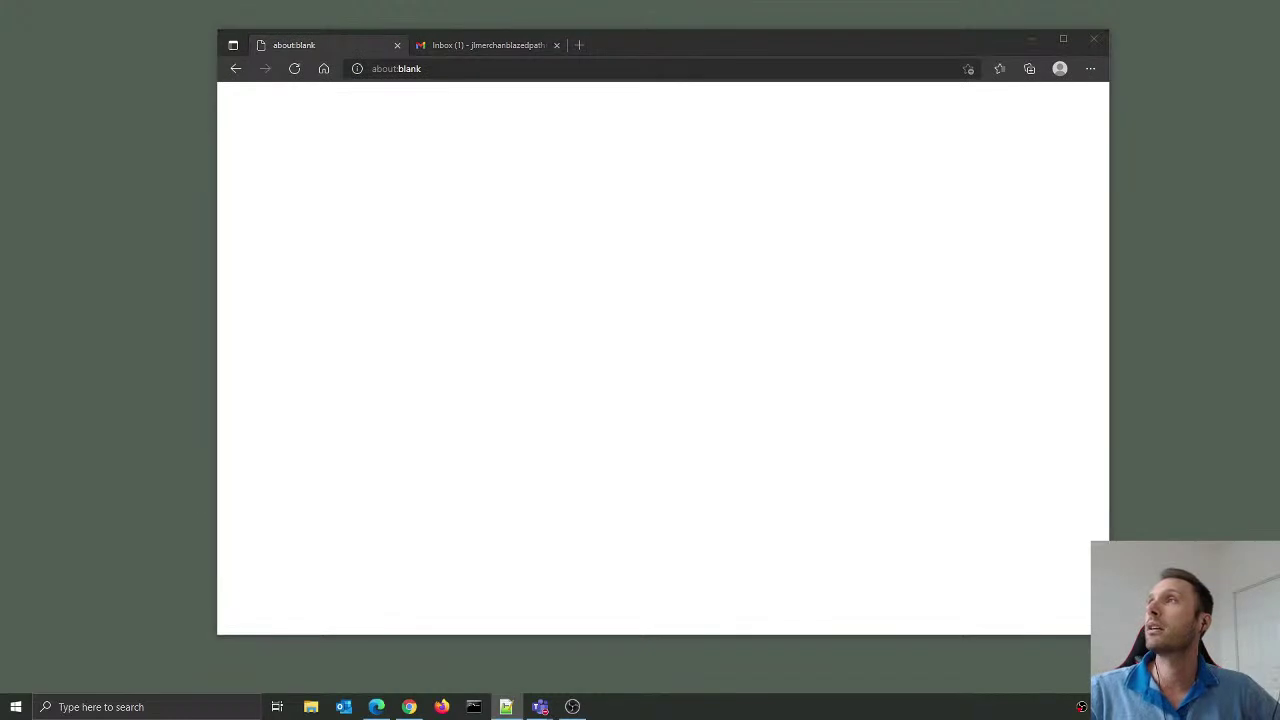
key(alt+Tab)
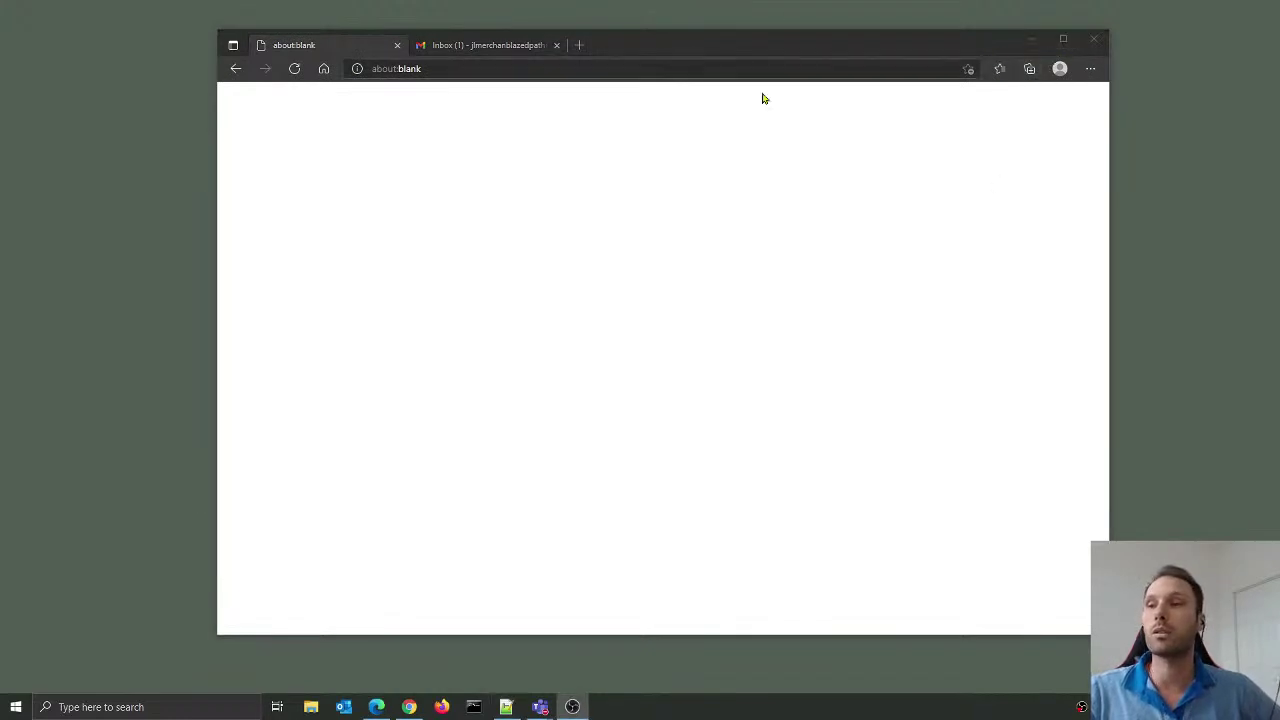
click(672, 70)
text(www.)
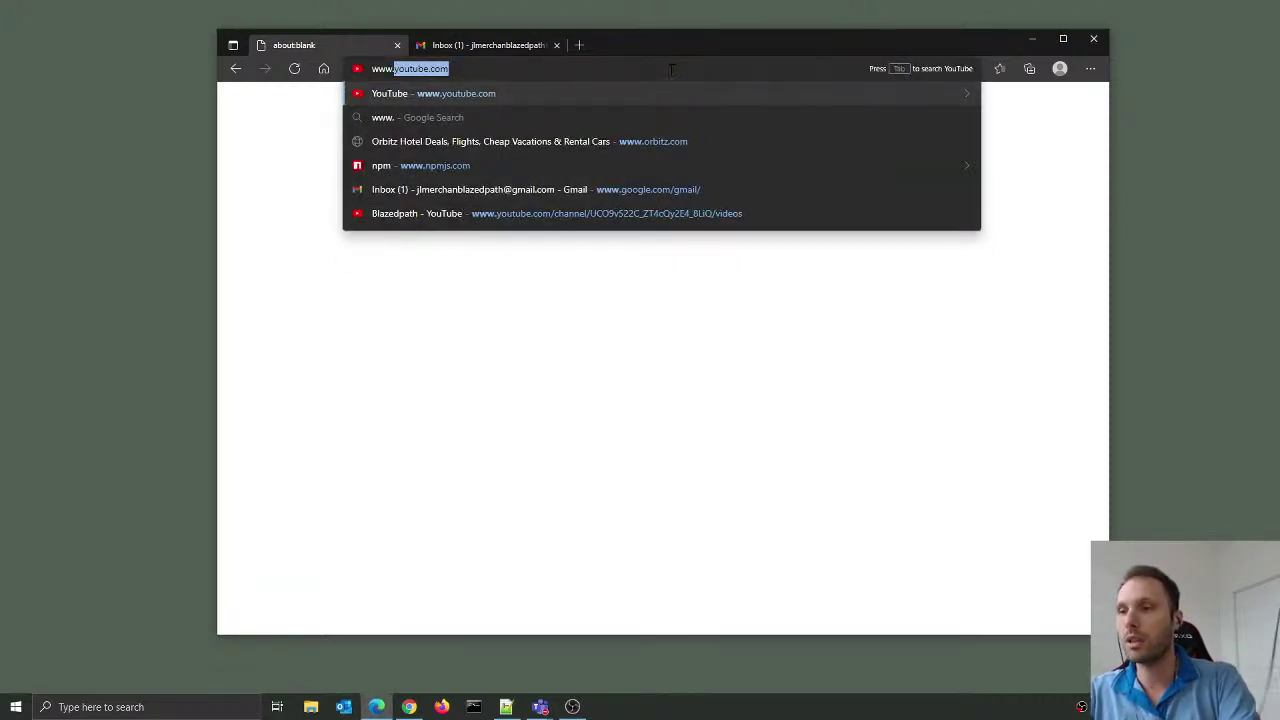
text(b)
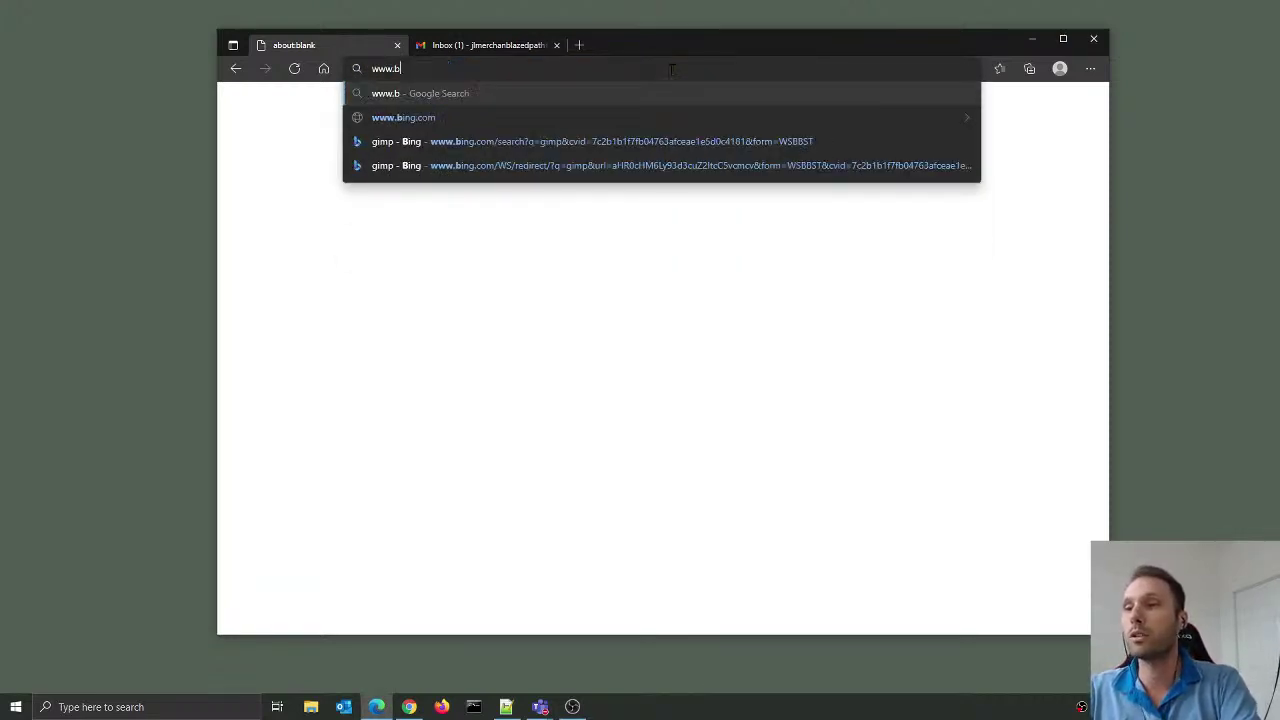
text(la)
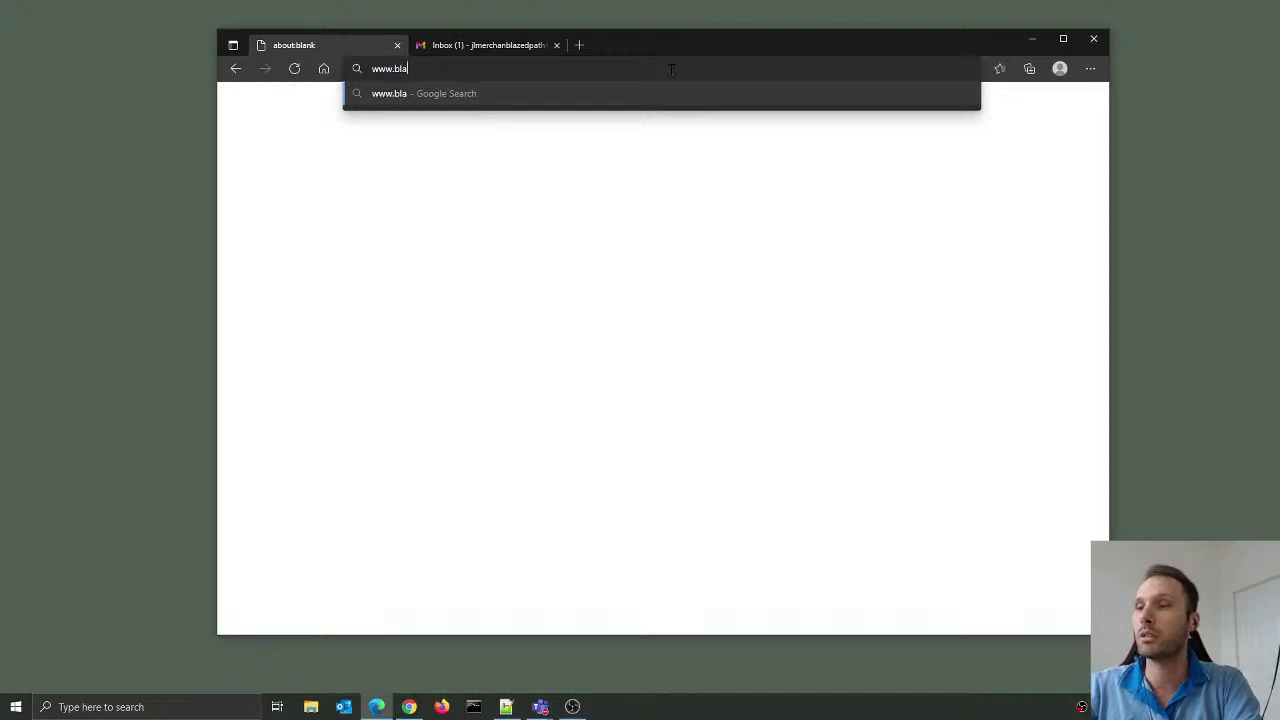
text(zedpath.com)
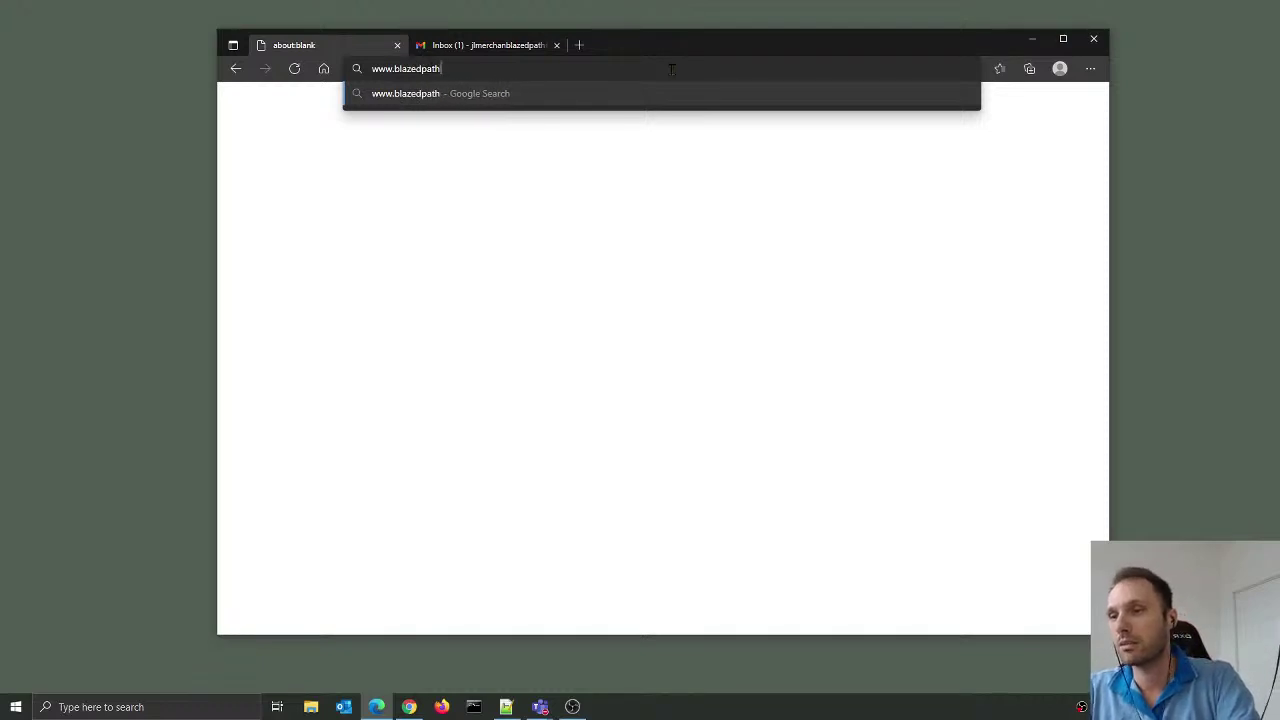
key(Return)
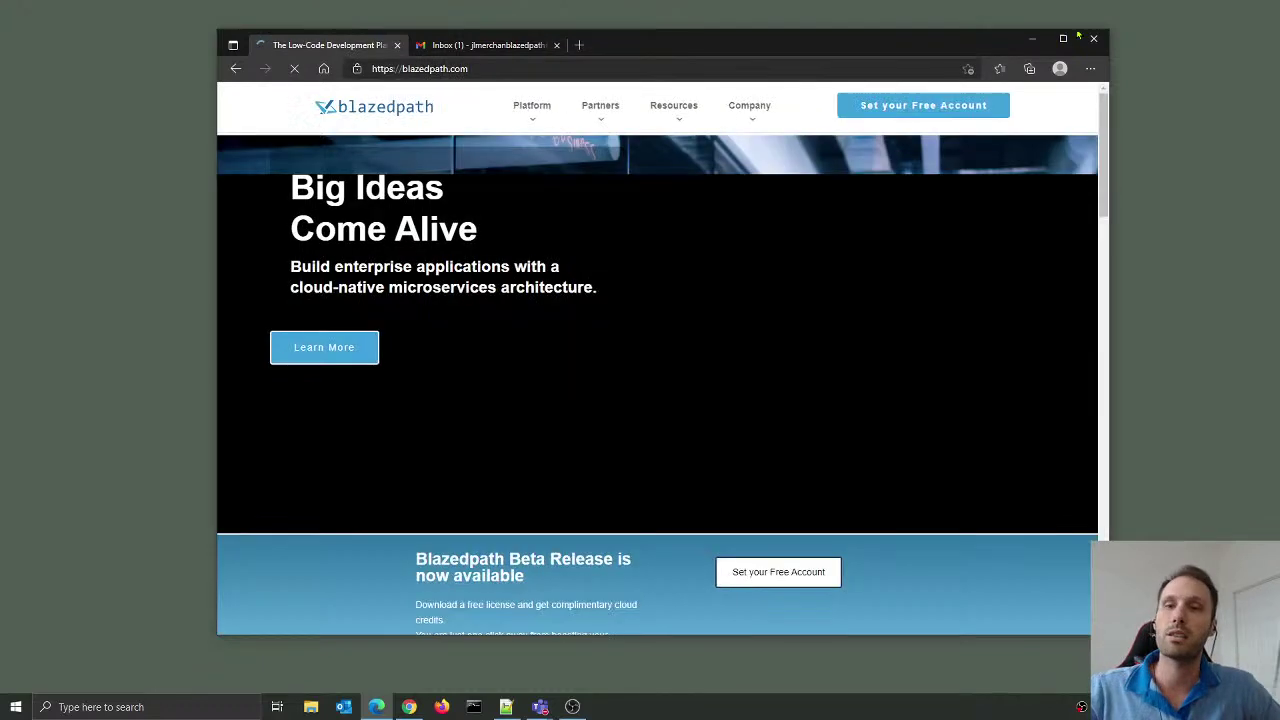
click(1063, 38)
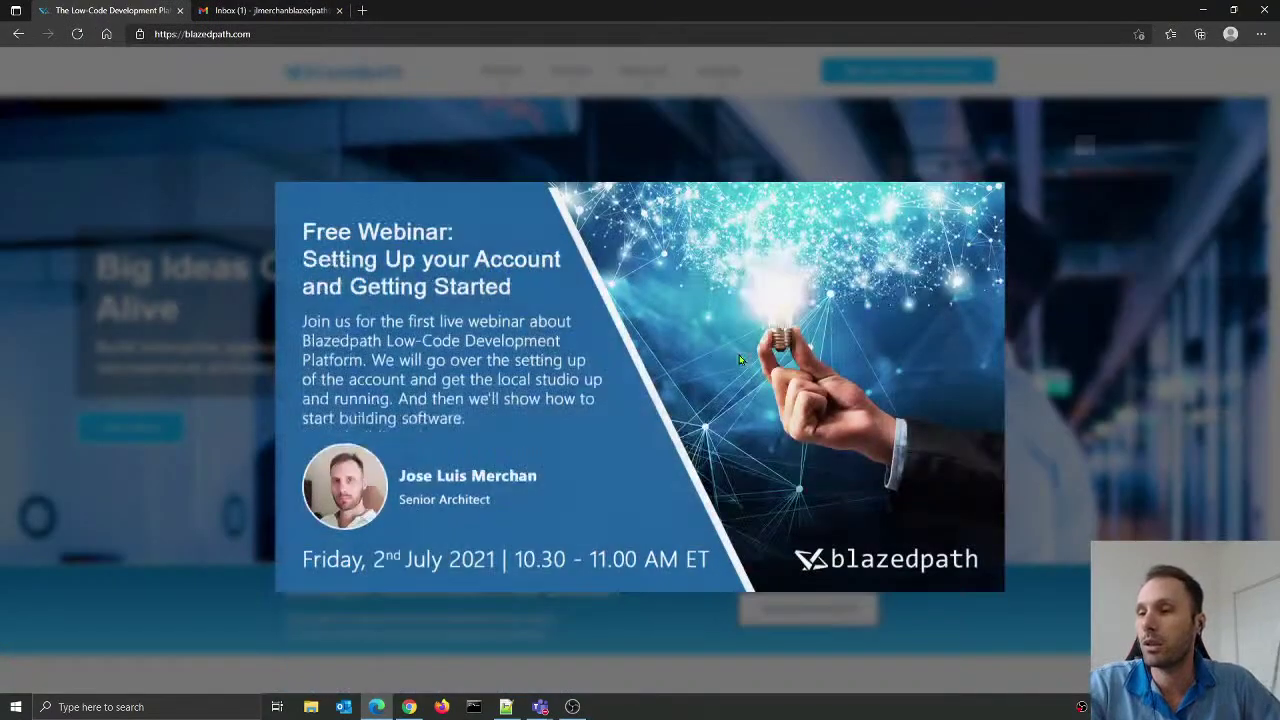
Step: Dismiss the Free Webinar popup and go to Set your Free Account on the downloads page
click(1135, 299)
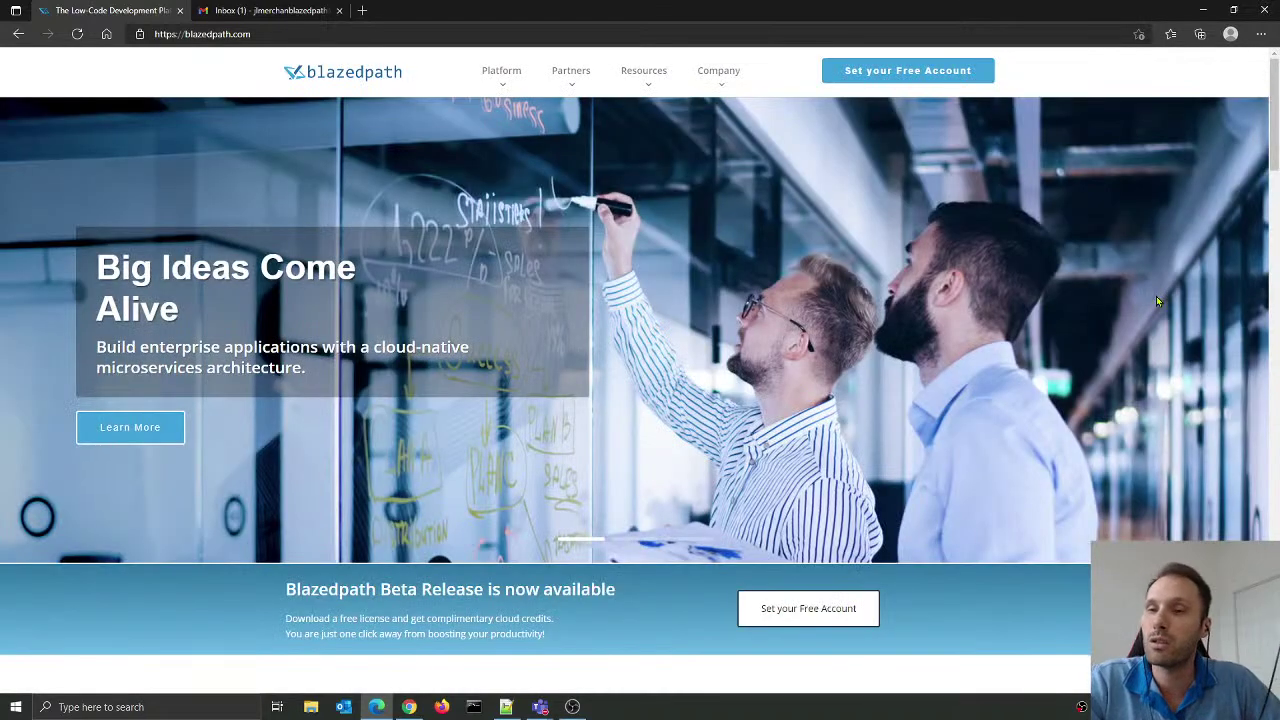
click(922, 85)
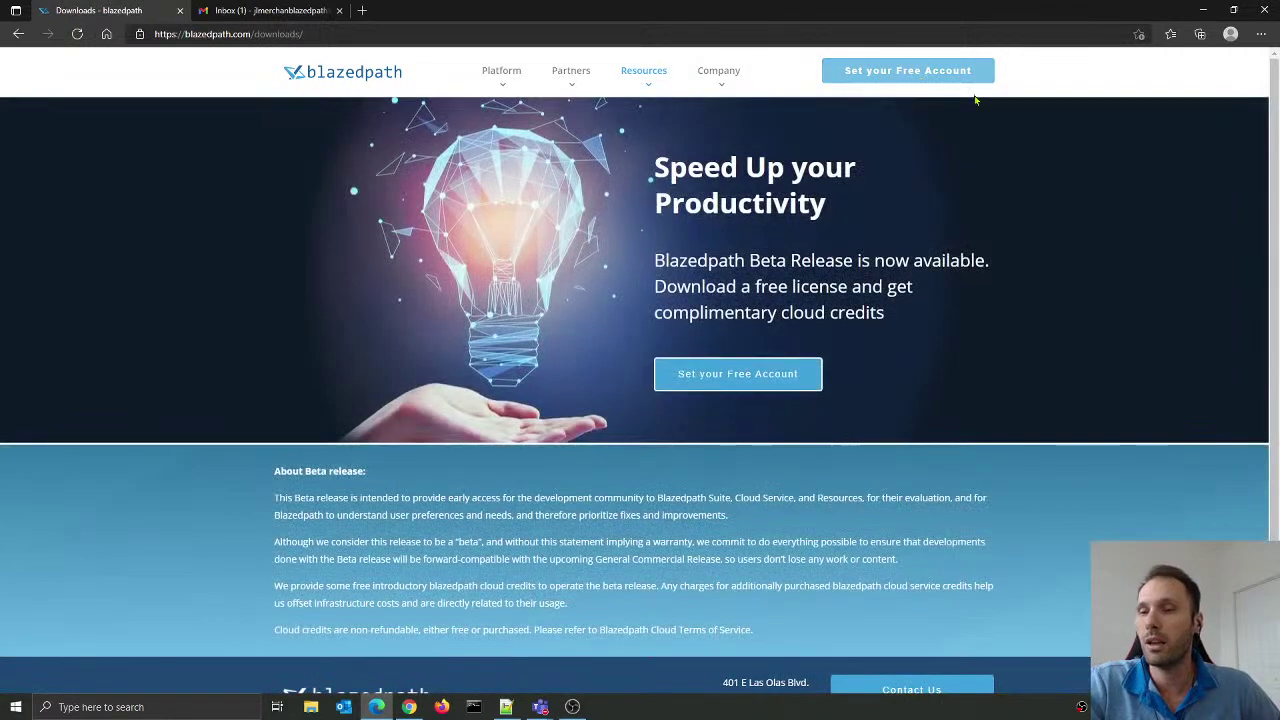
click(760, 383)
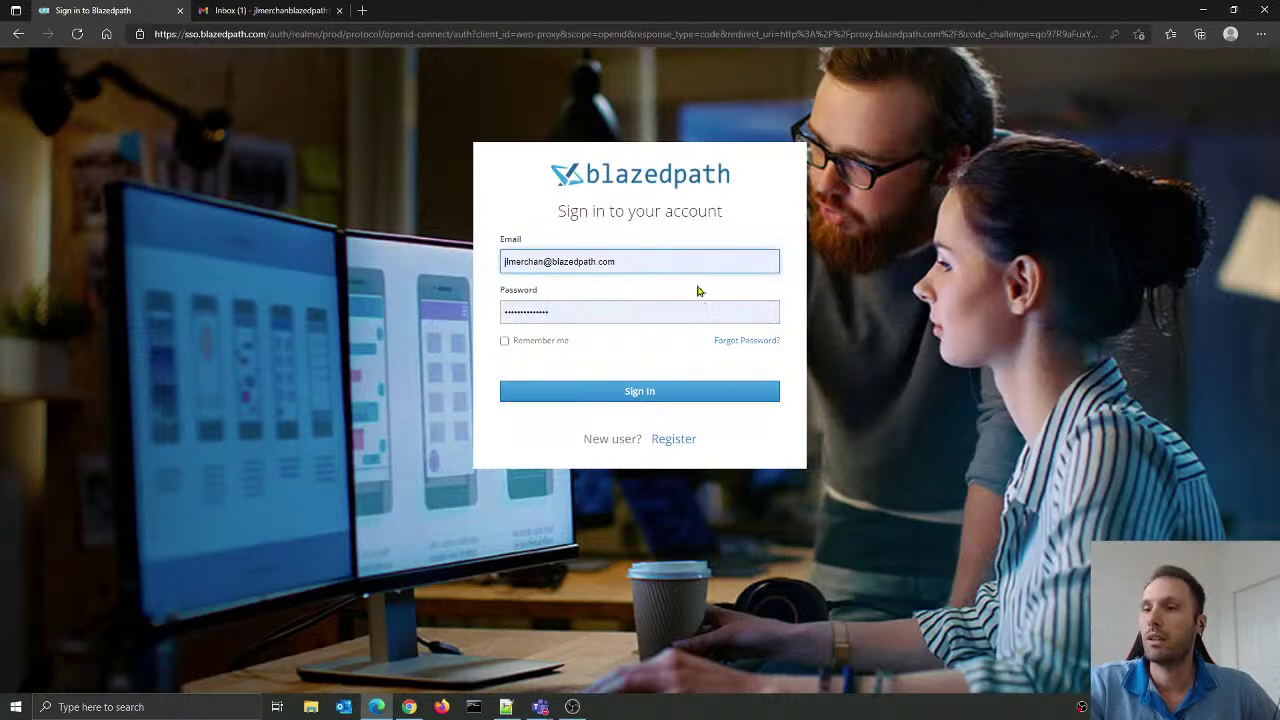
Step: Open the Register form and fill in the user's first name, last name and e-mail address
click(687, 443)
click(574, 258)
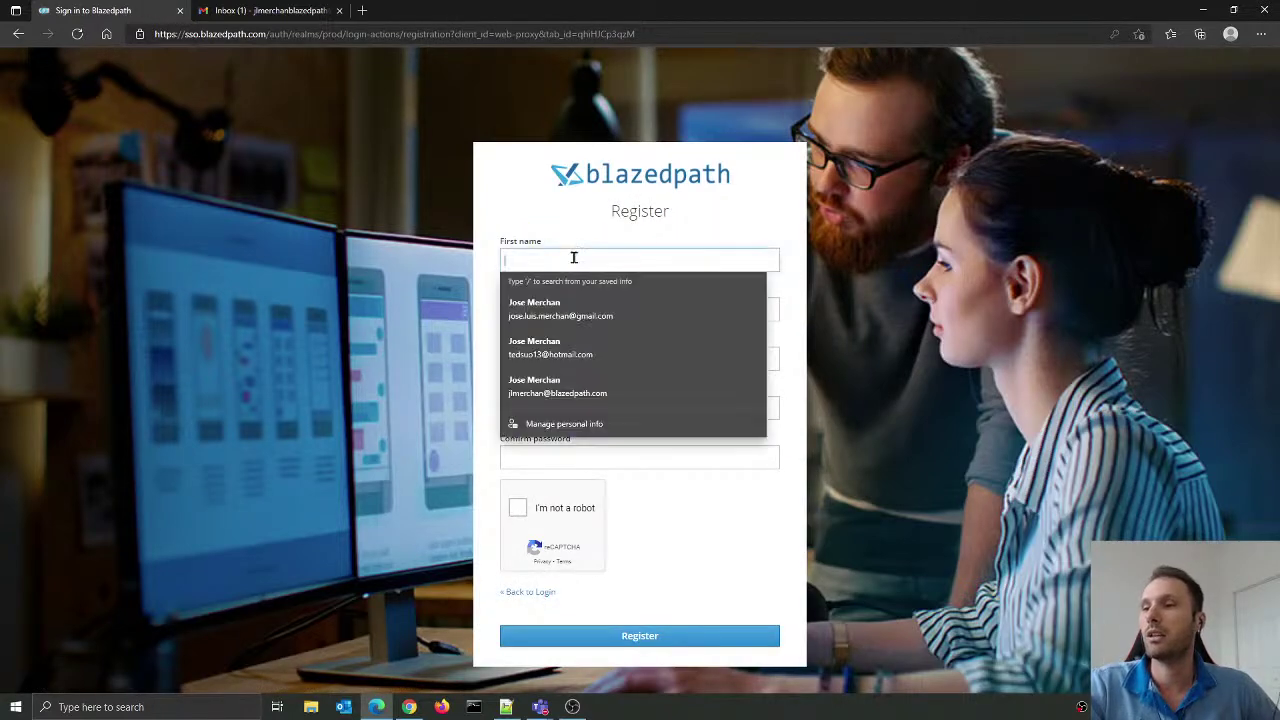
click(517, 210)
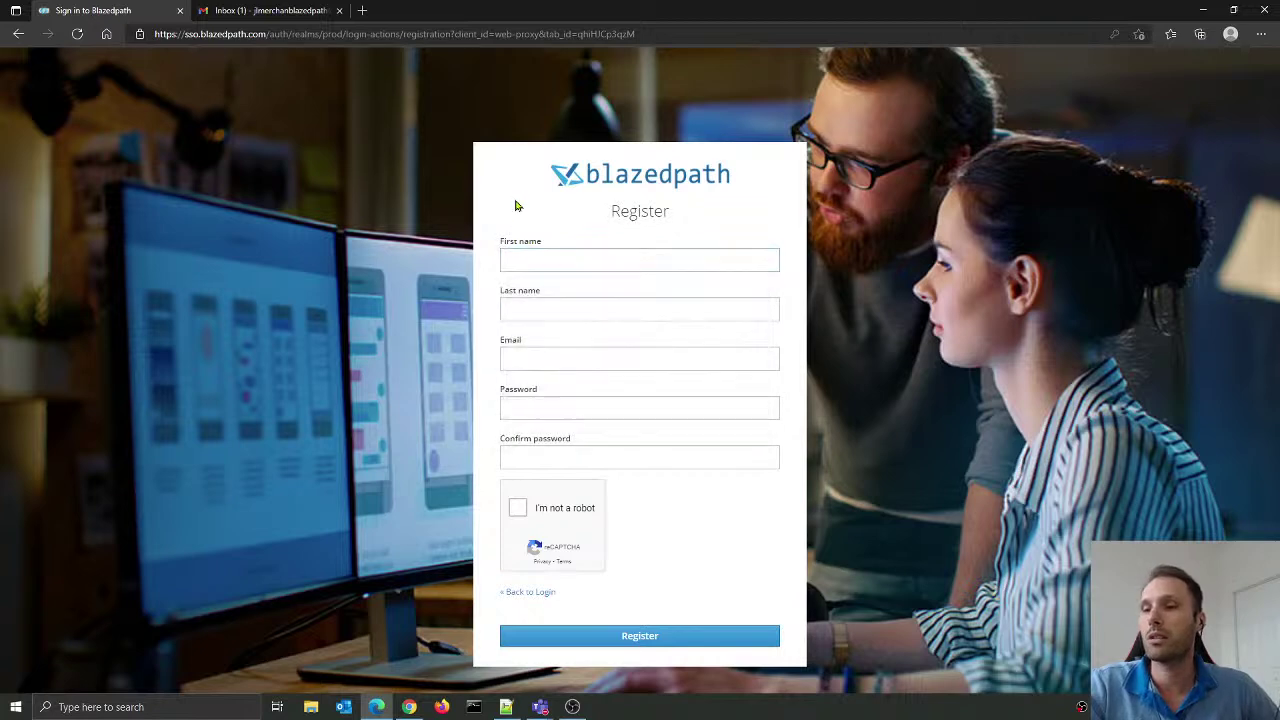
click(537, 258)
key(Tab)
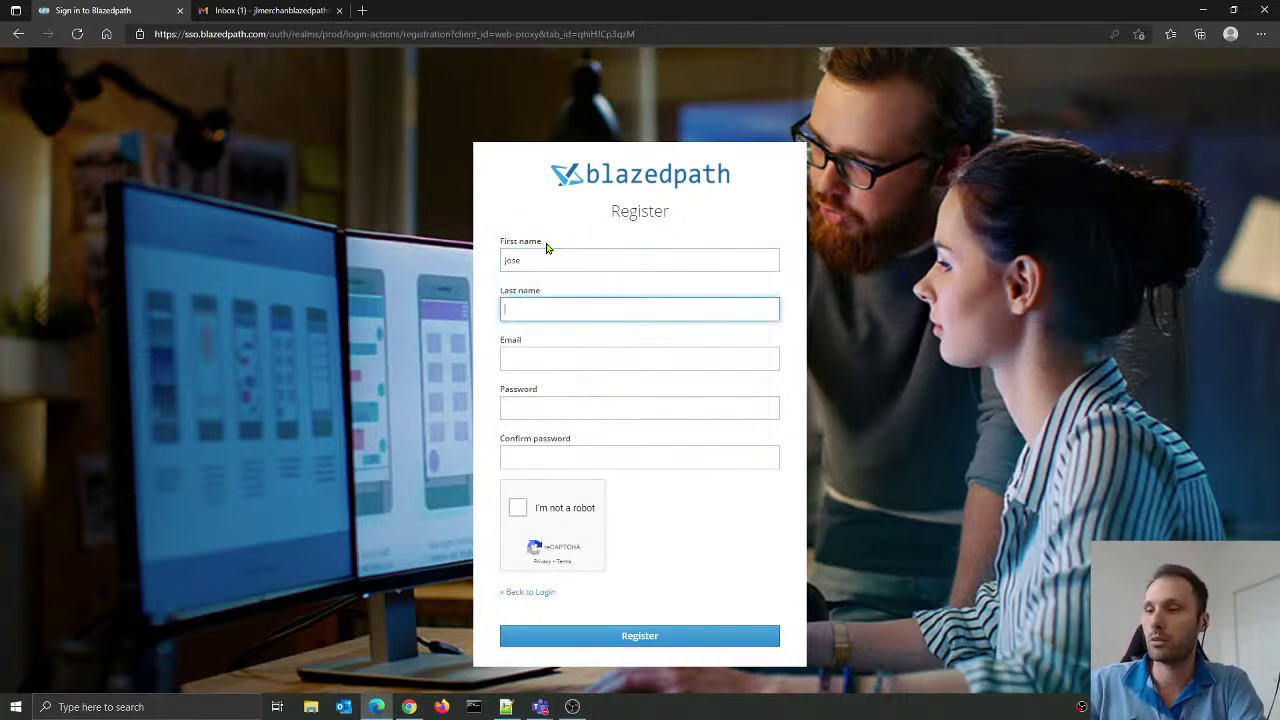
key(Tab)
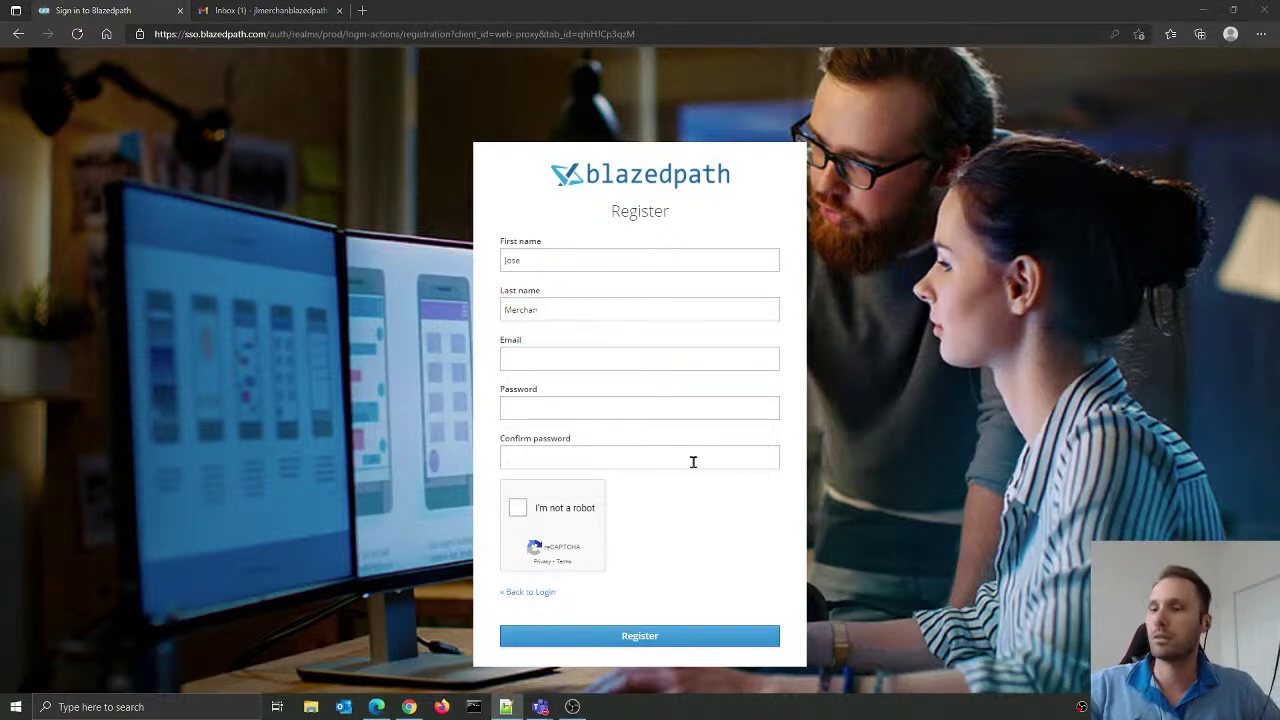
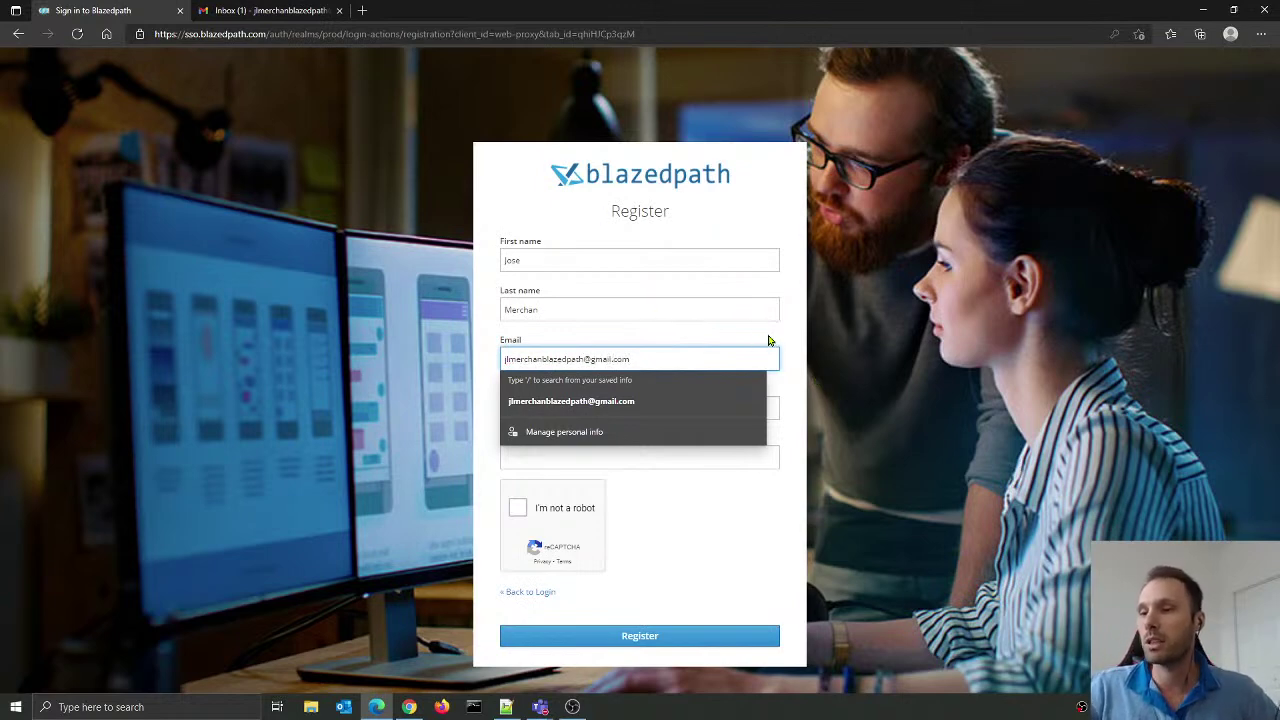
Step: Enter and confirm the account password, pass the reCAPTCHA check and submit the form
click(631, 403)
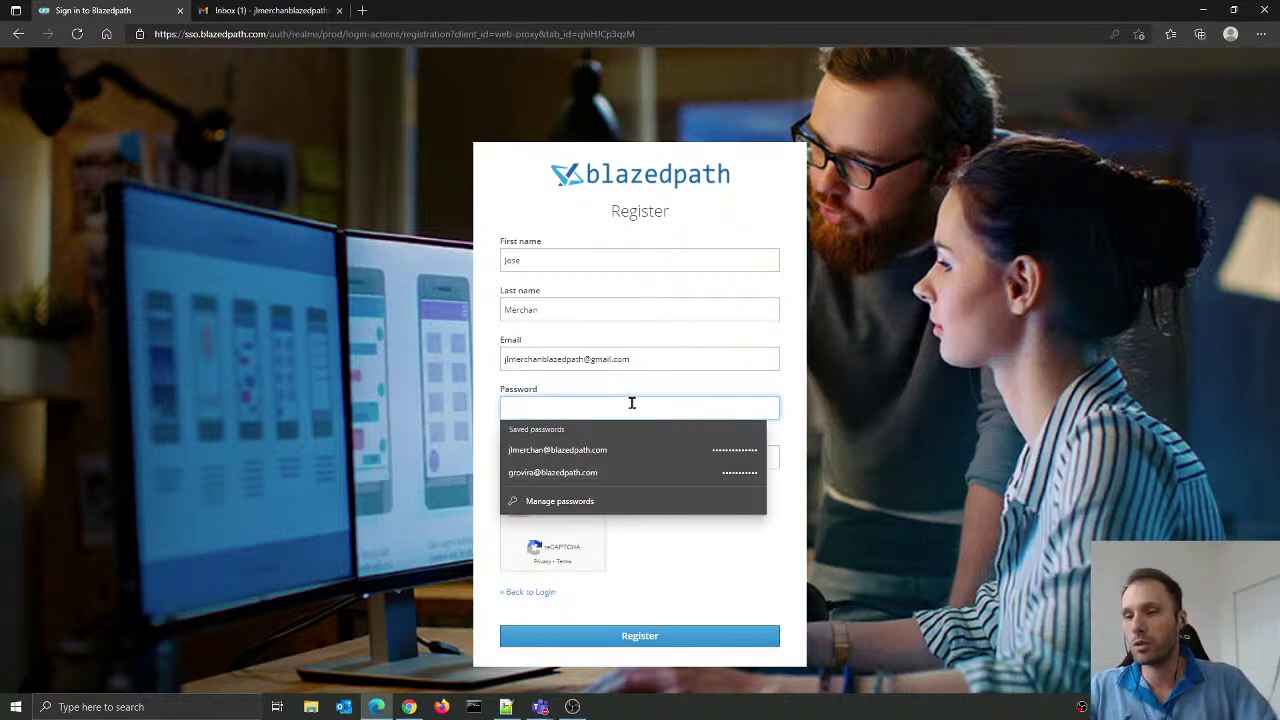
text(************)
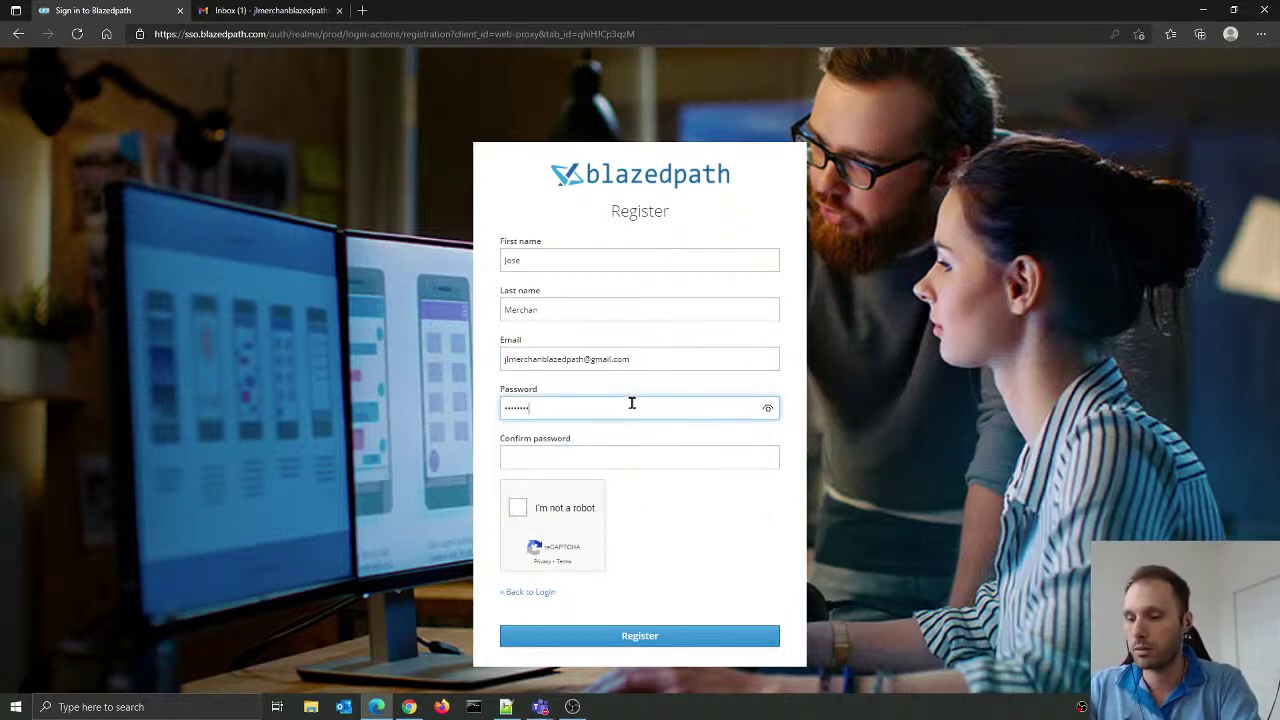
key(Tab)
text(********)
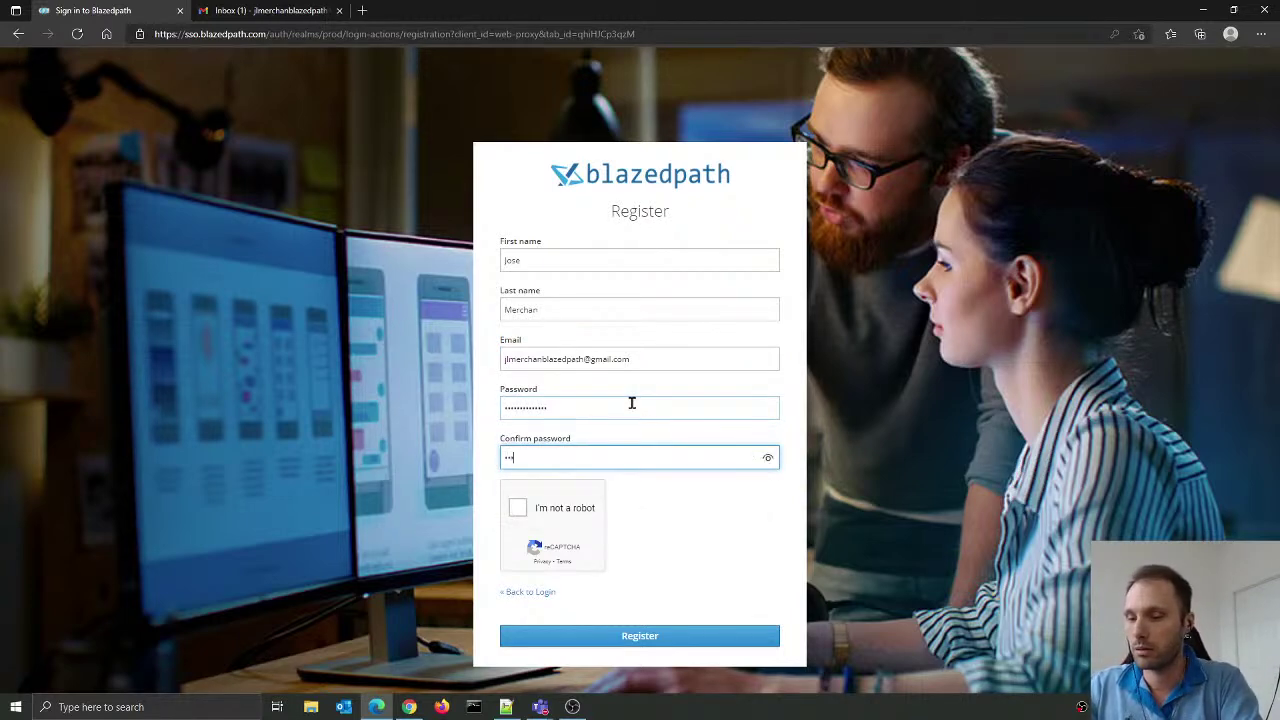
text(****)
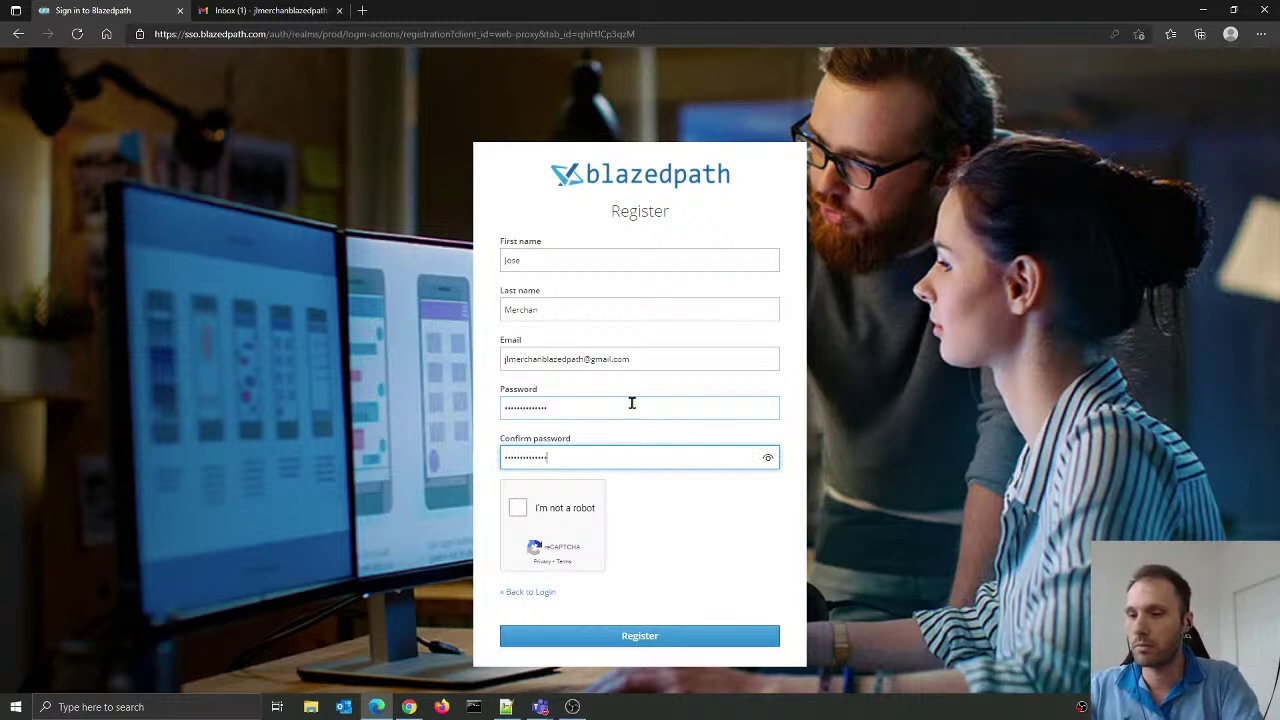
click(518, 508)
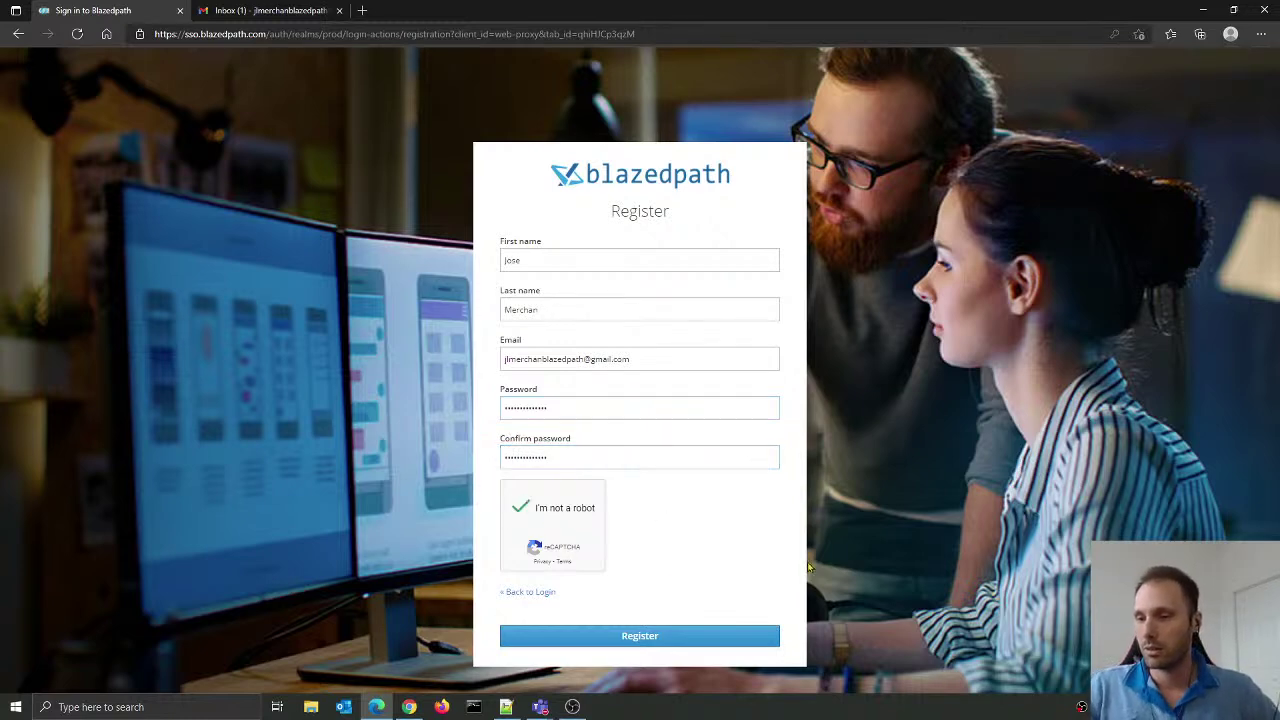
click(659, 640)
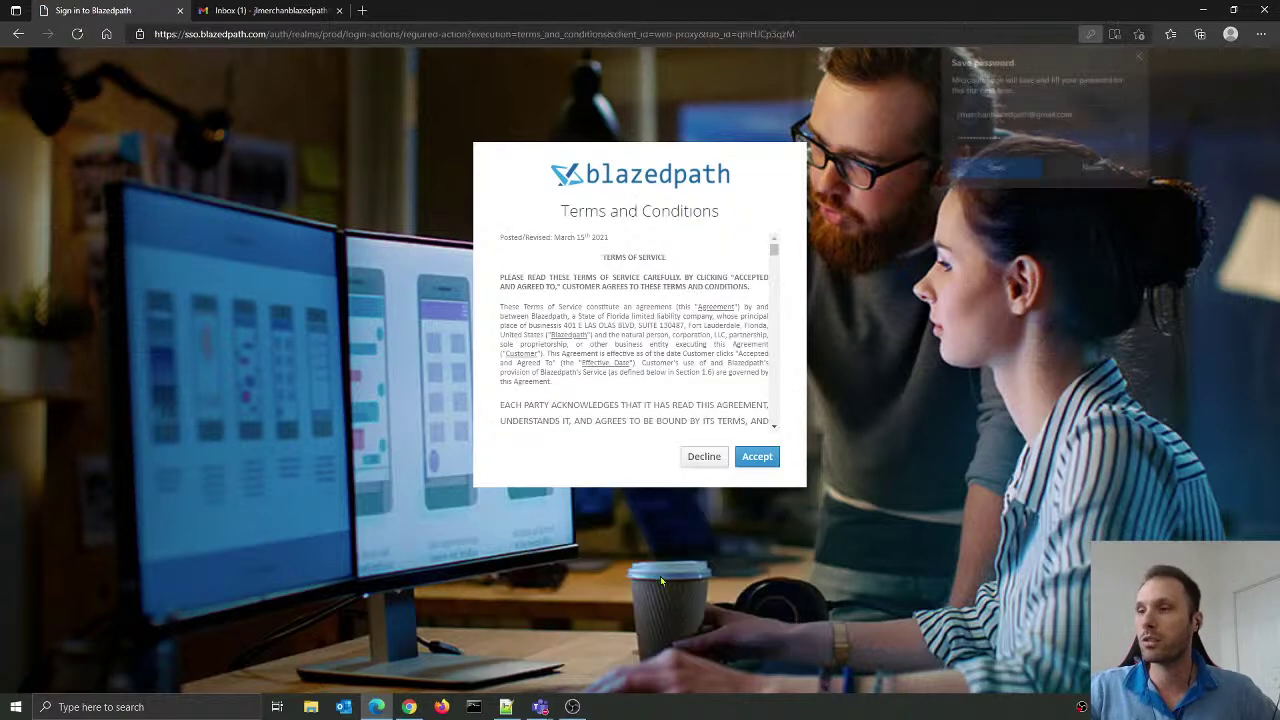
Step: Decline saving the password, scroll through the Terms and Conditions and accept them
click(1094, 168)
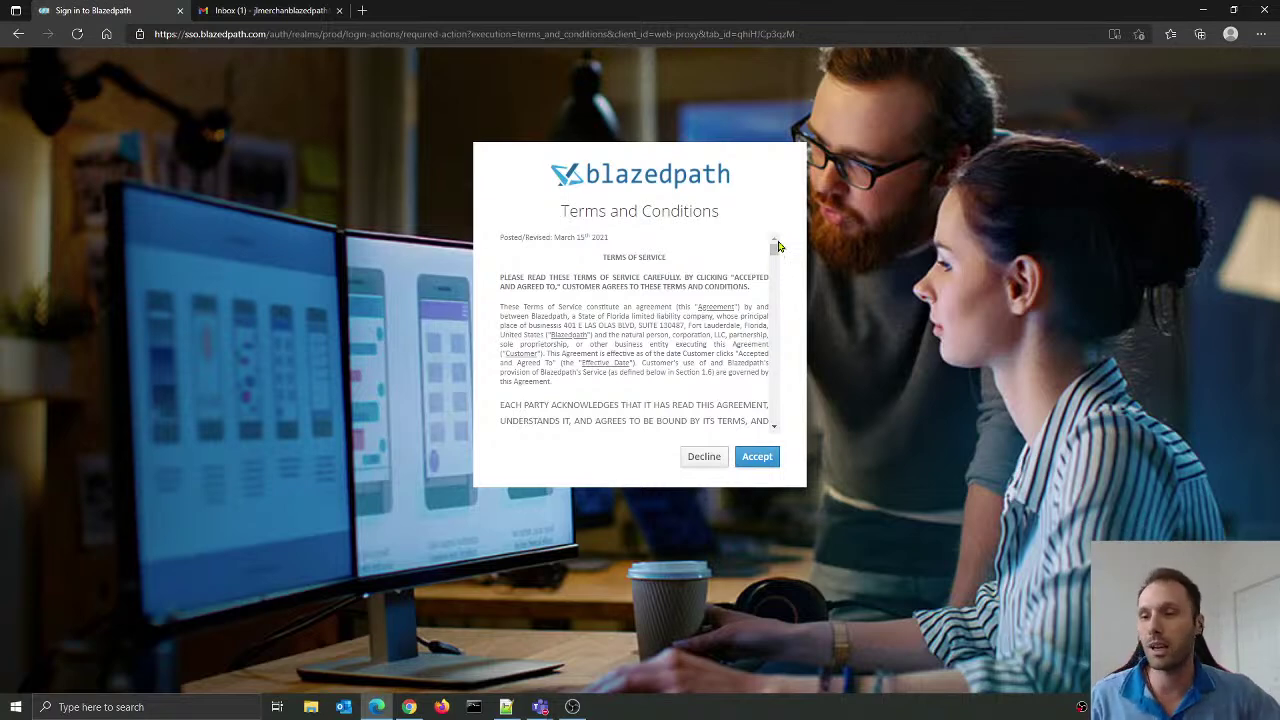
drag(778, 246, 775, 305)
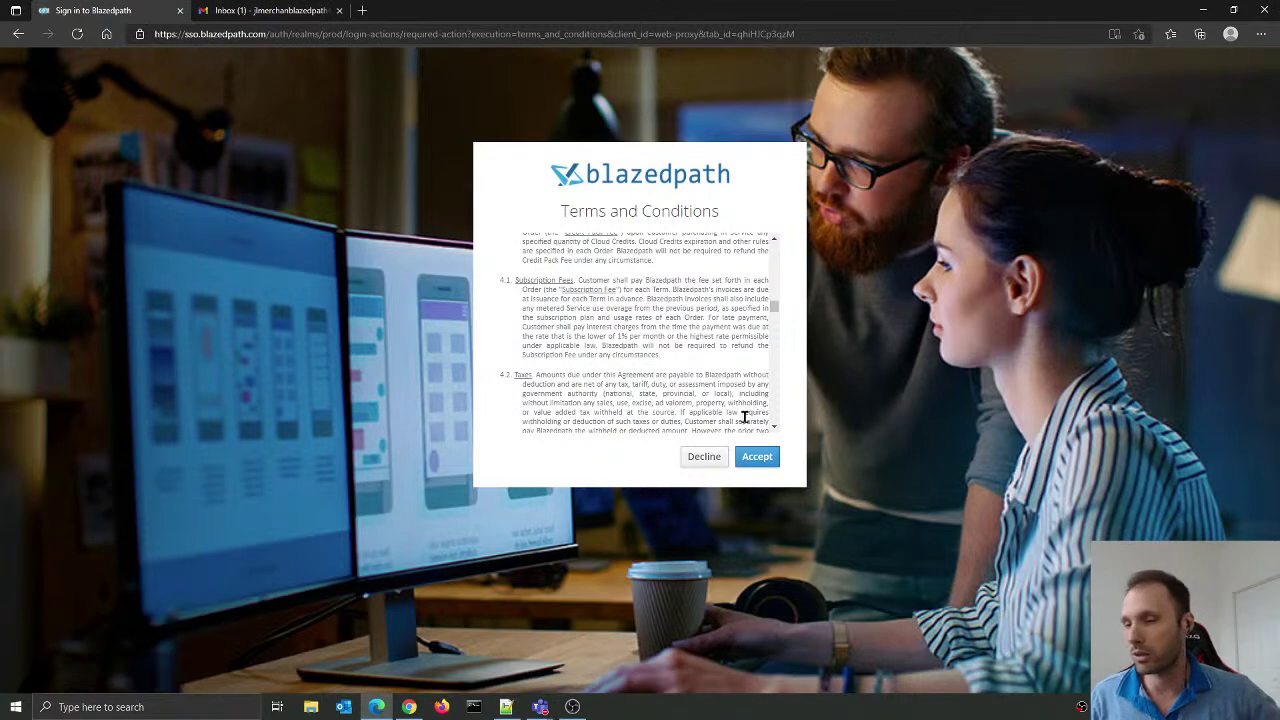
click(766, 466)
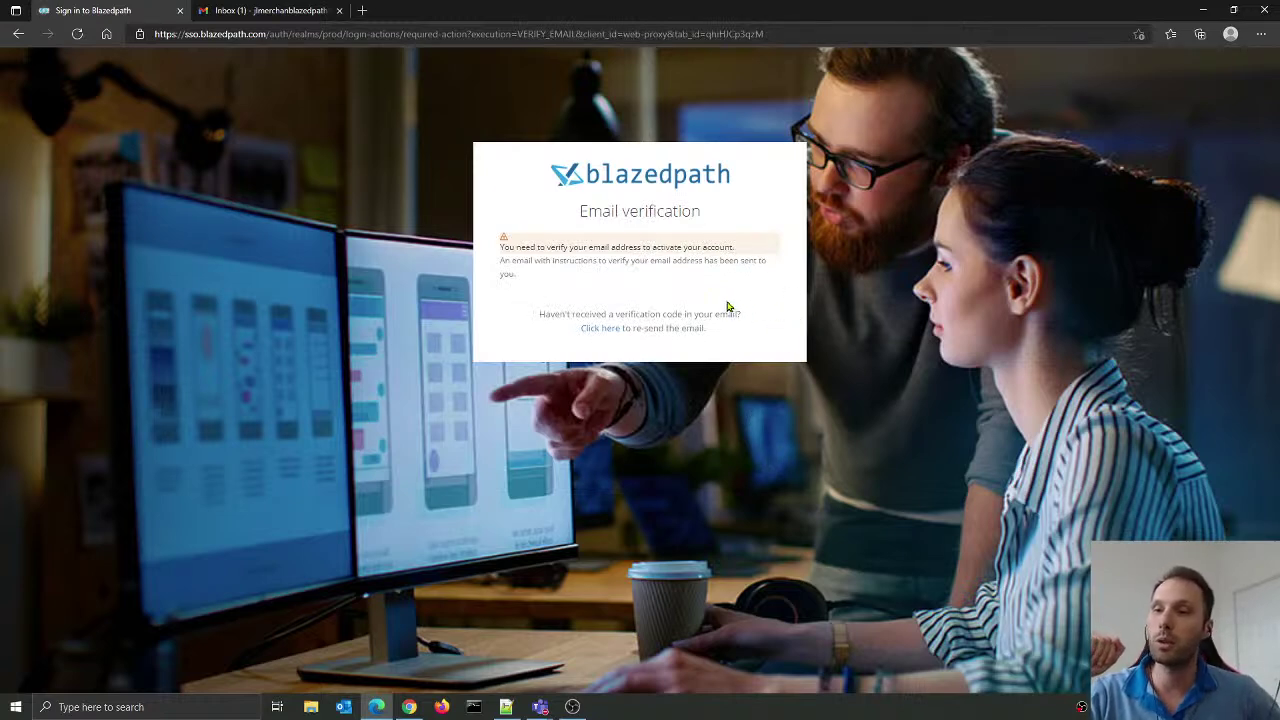
Step: Open Blazedpath's 'Verify email' message in the Gmail inbox and confirm the address
click(253, 12)
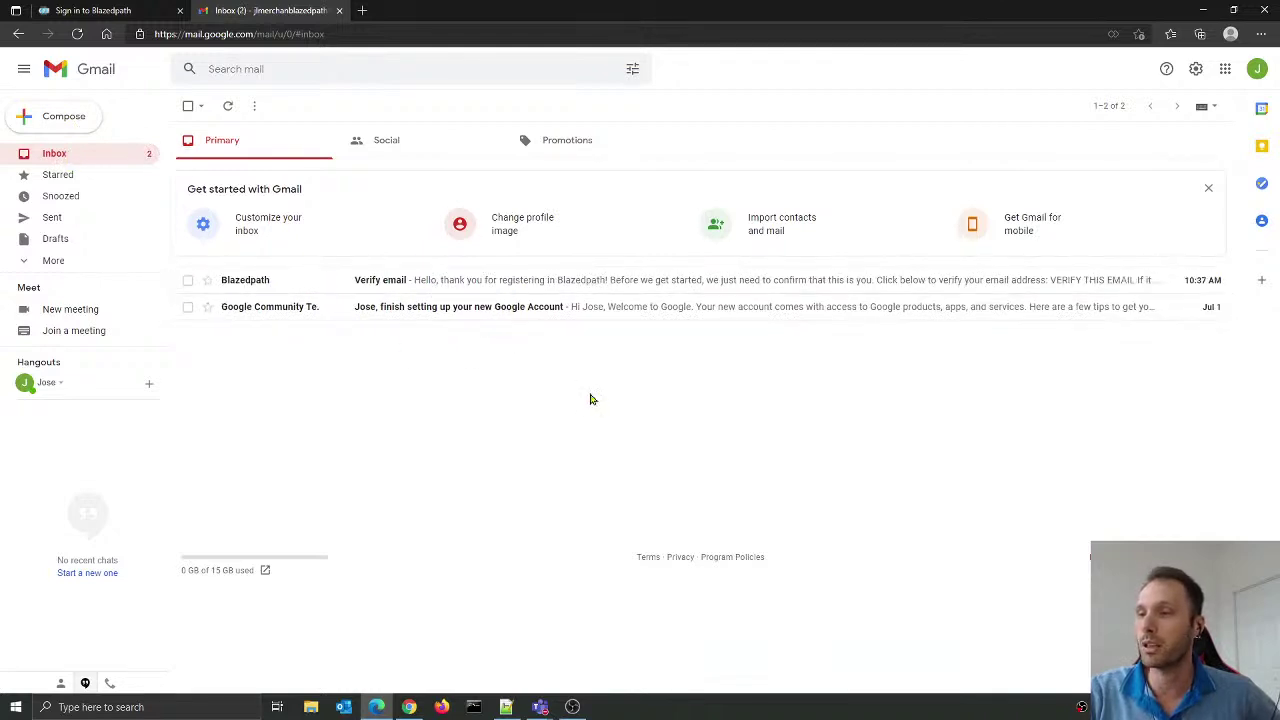
click(431, 284)
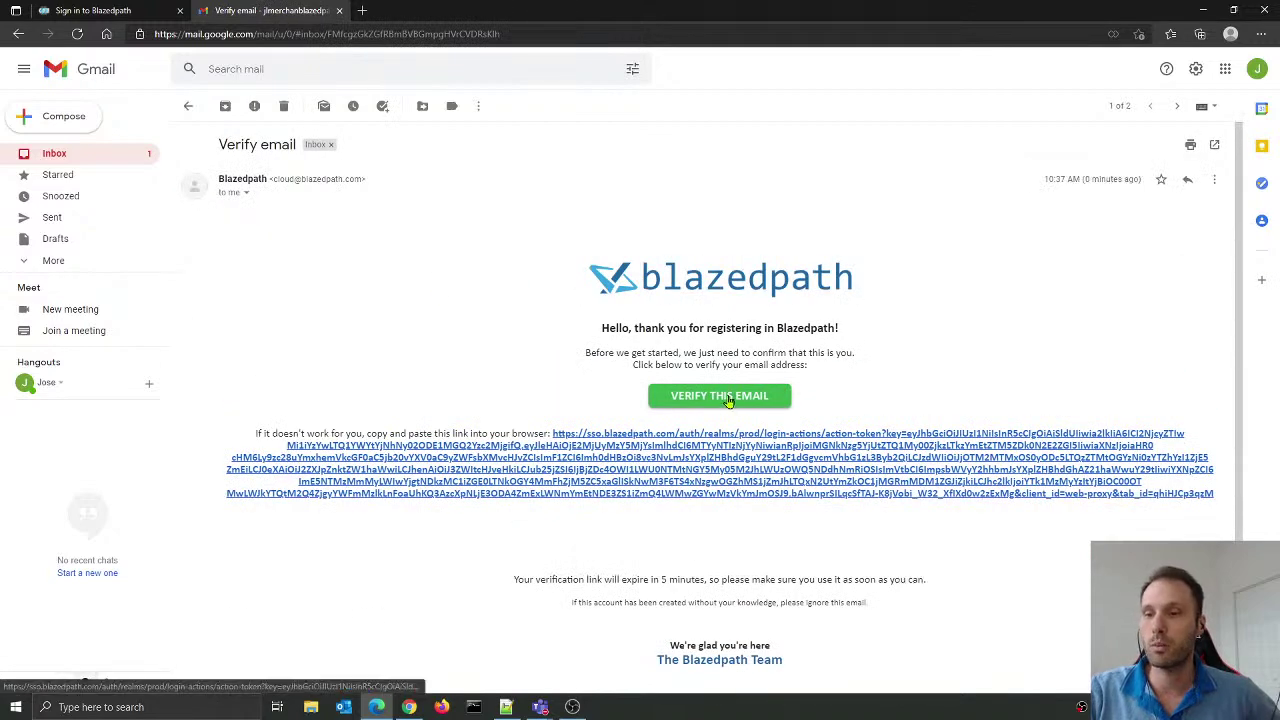
click(729, 400)
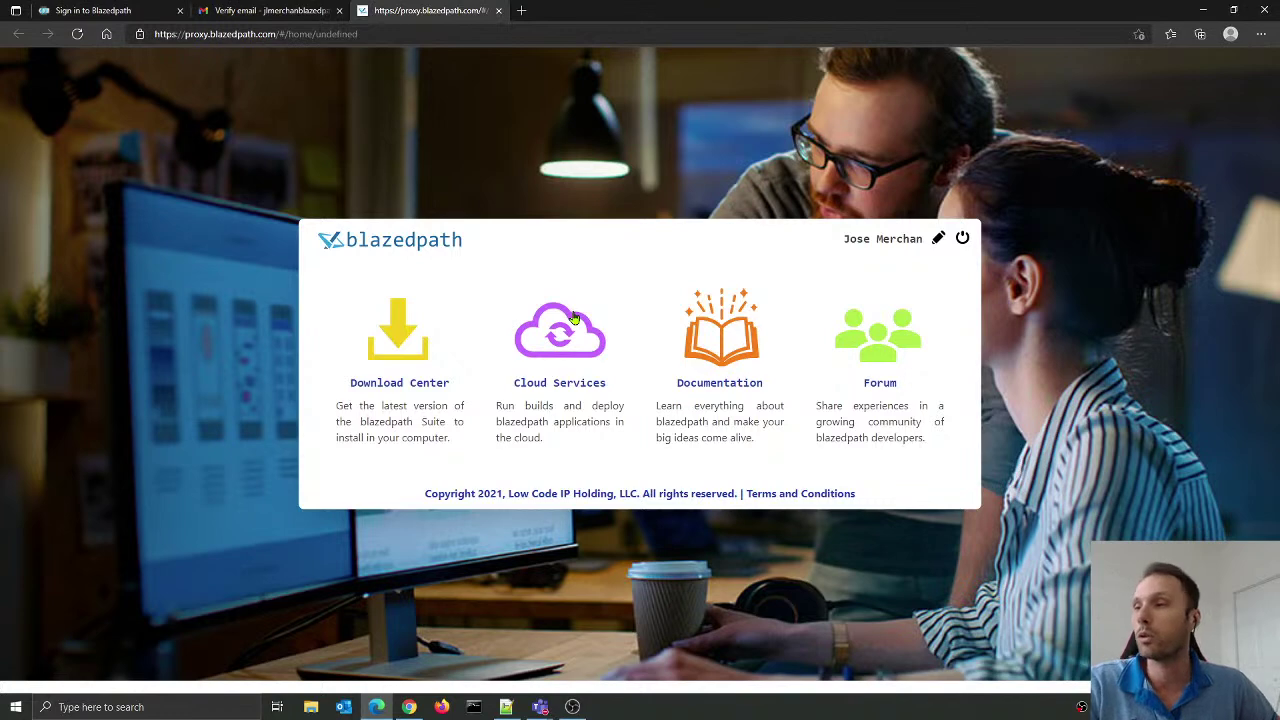
Step: From the Download Center, download the Windows 64-bit installer for release 2021.05.27
click(400, 344)
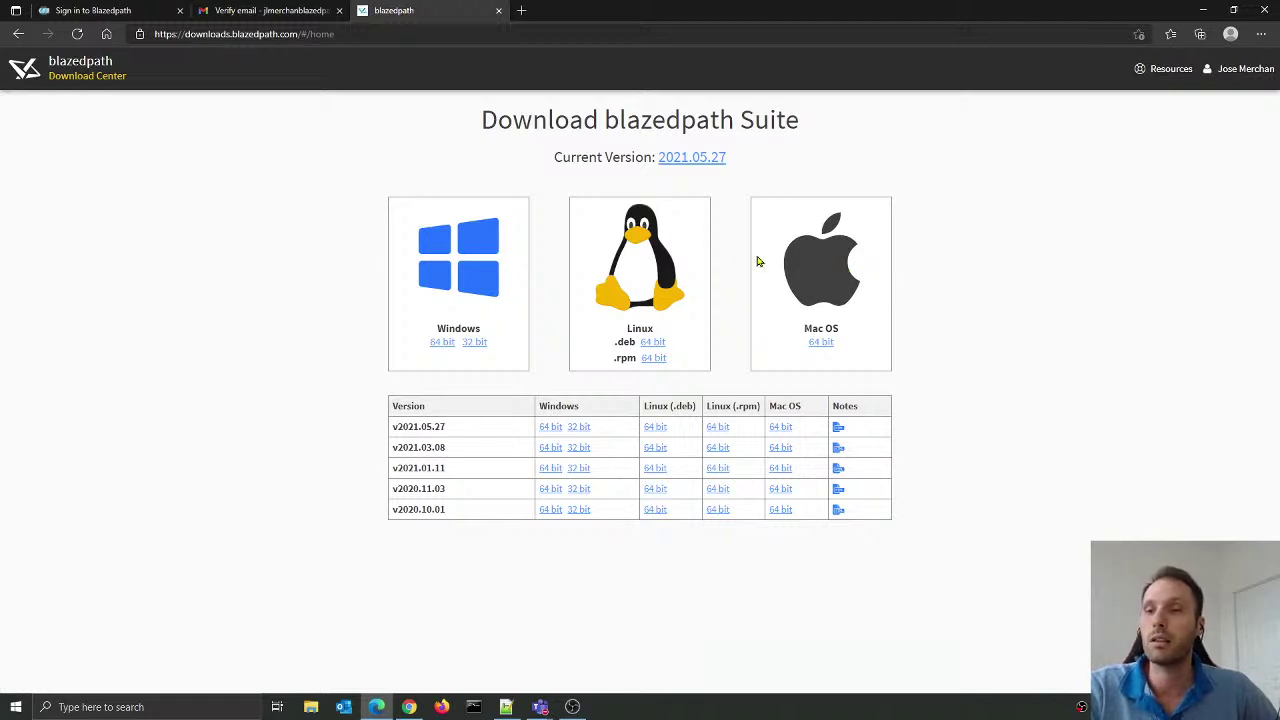
click(442, 350)
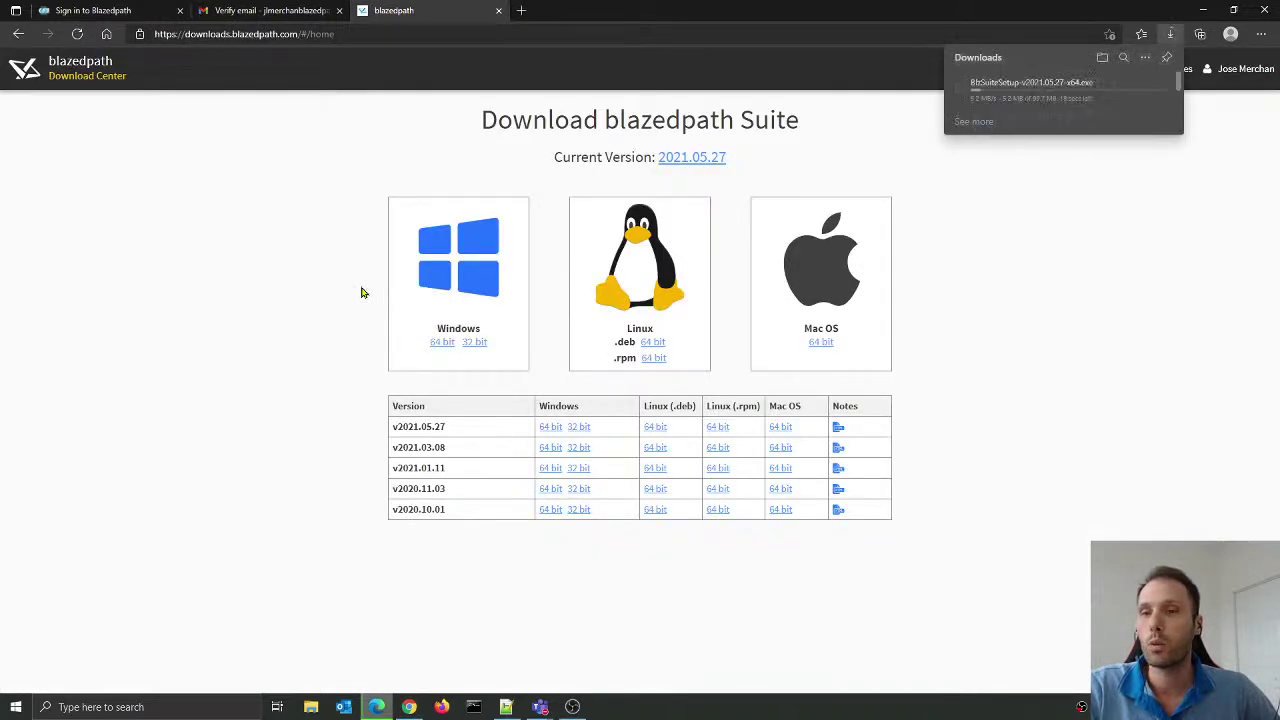
click(312, 708)
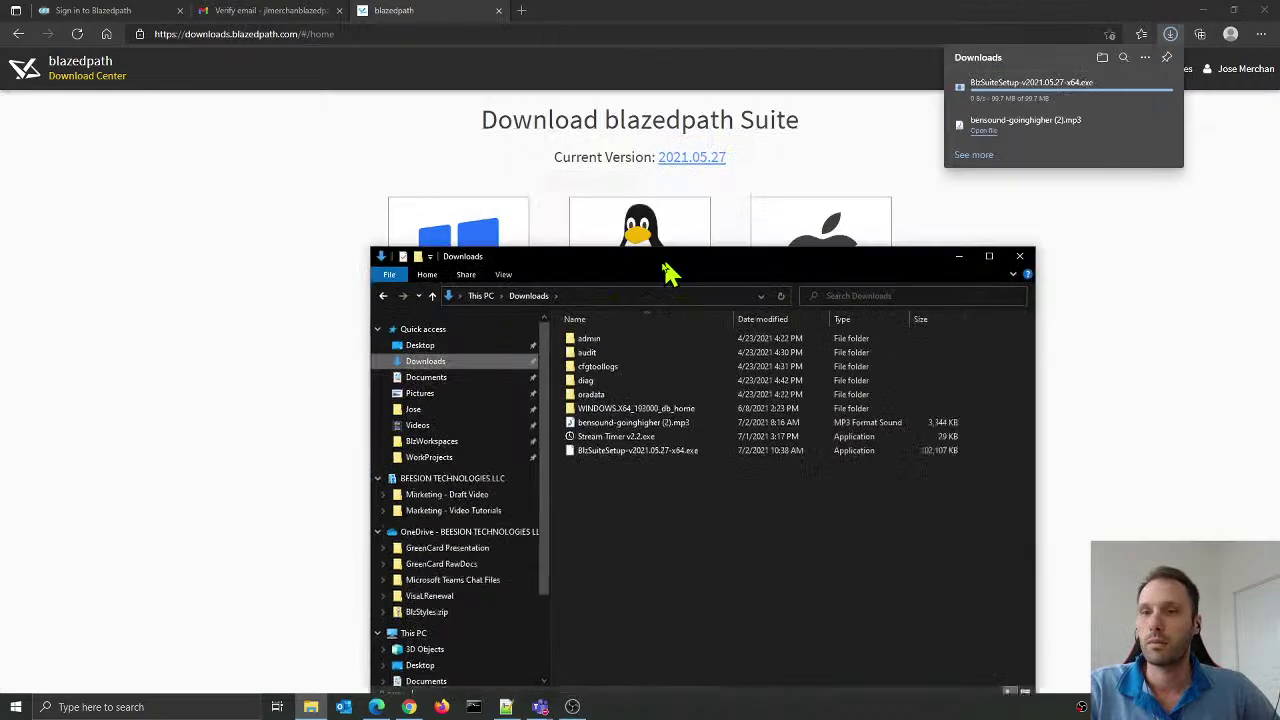
Step: Run BlzSuiteSetup-v2021.05.27-x64.exe from Downloads, allowing it past the security warning
drag(666, 277, 413, 175)
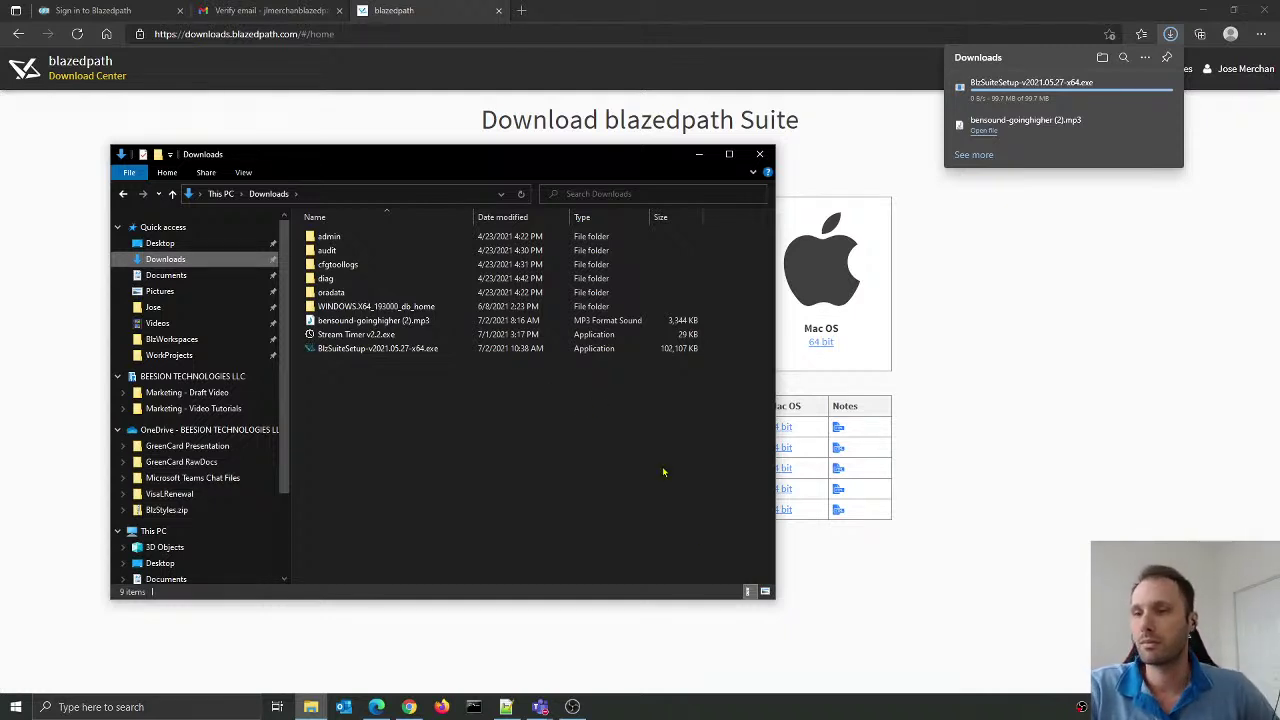
drag(775, 598, 654, 562)
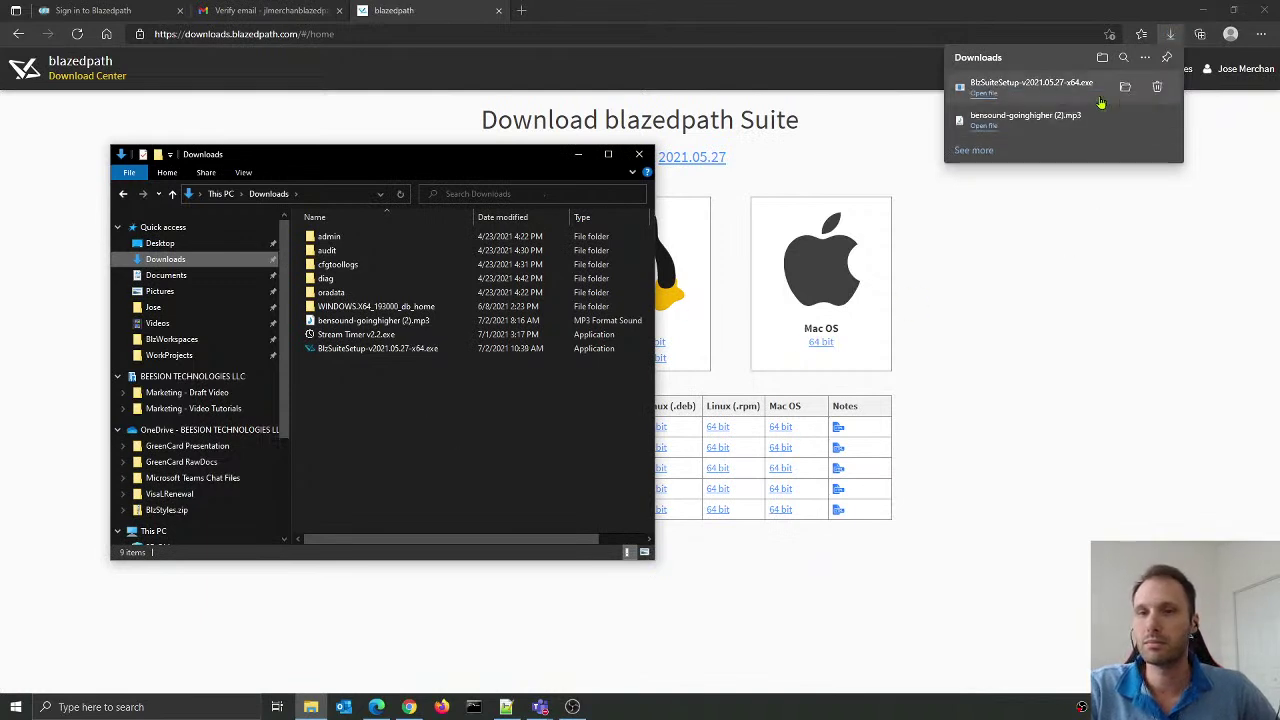
double_click(376, 349)
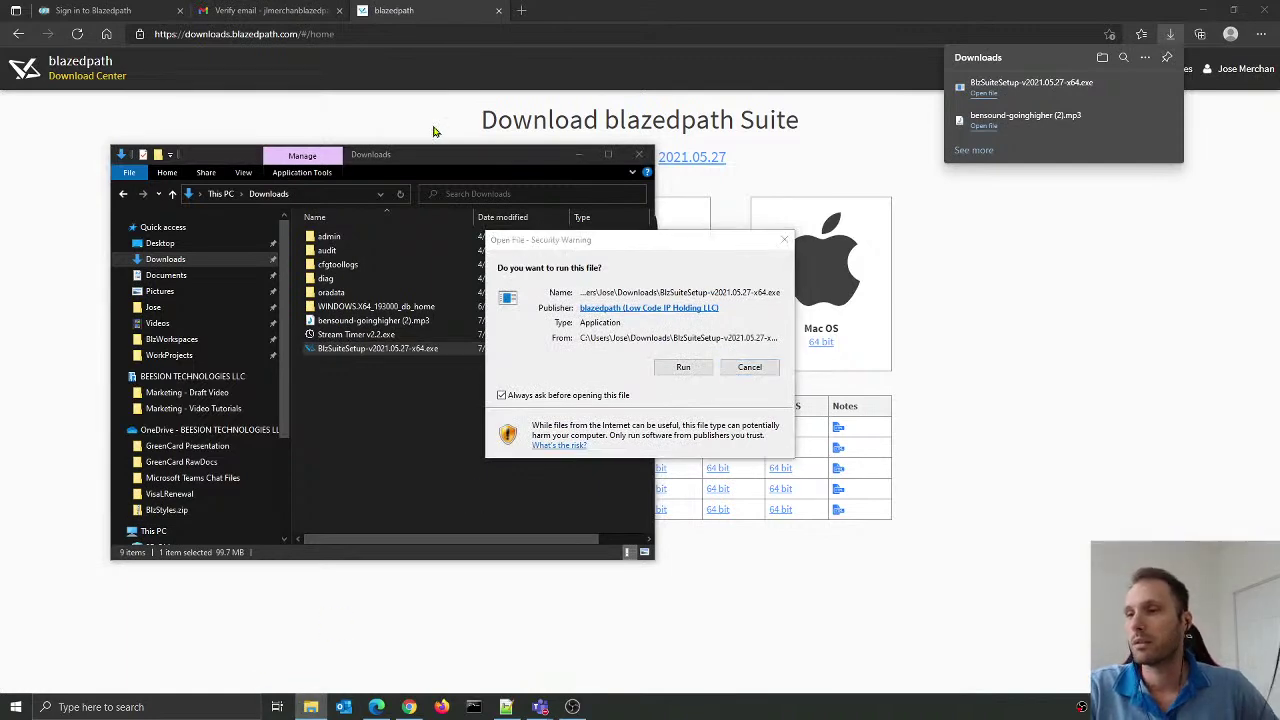
click(686, 370)
drag(469, 158, 565, 0)
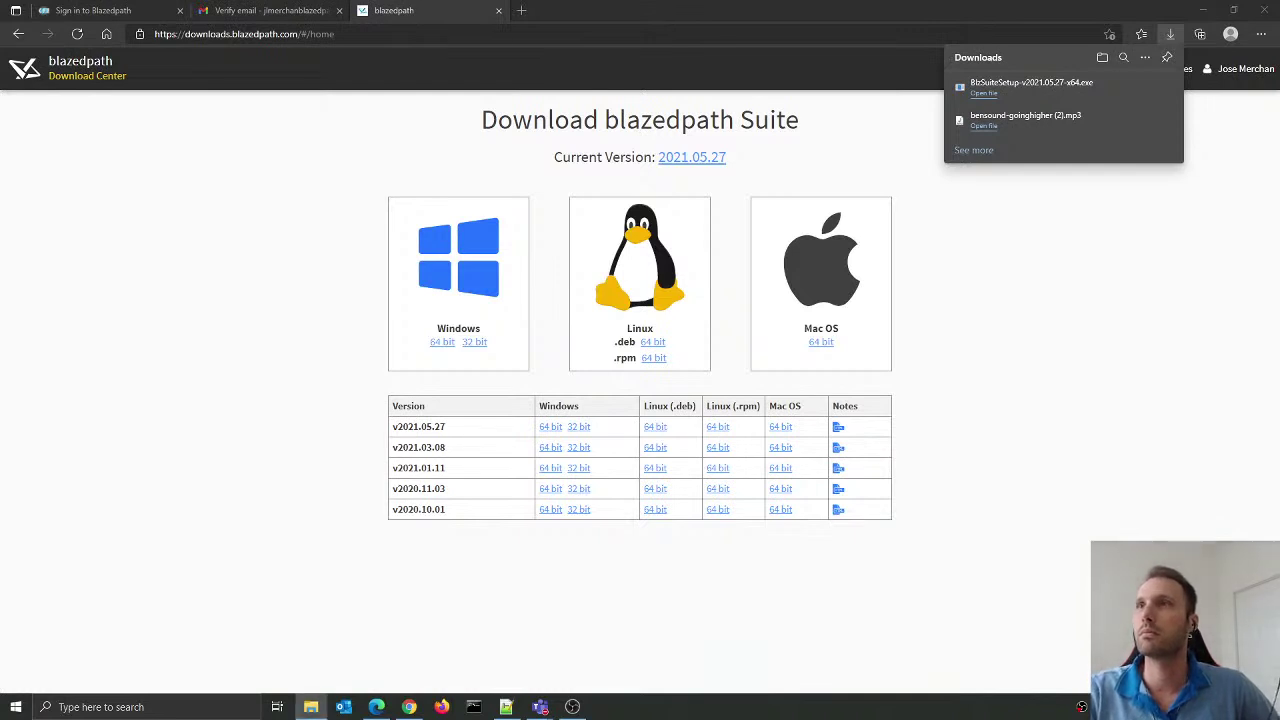
click(955, 215)
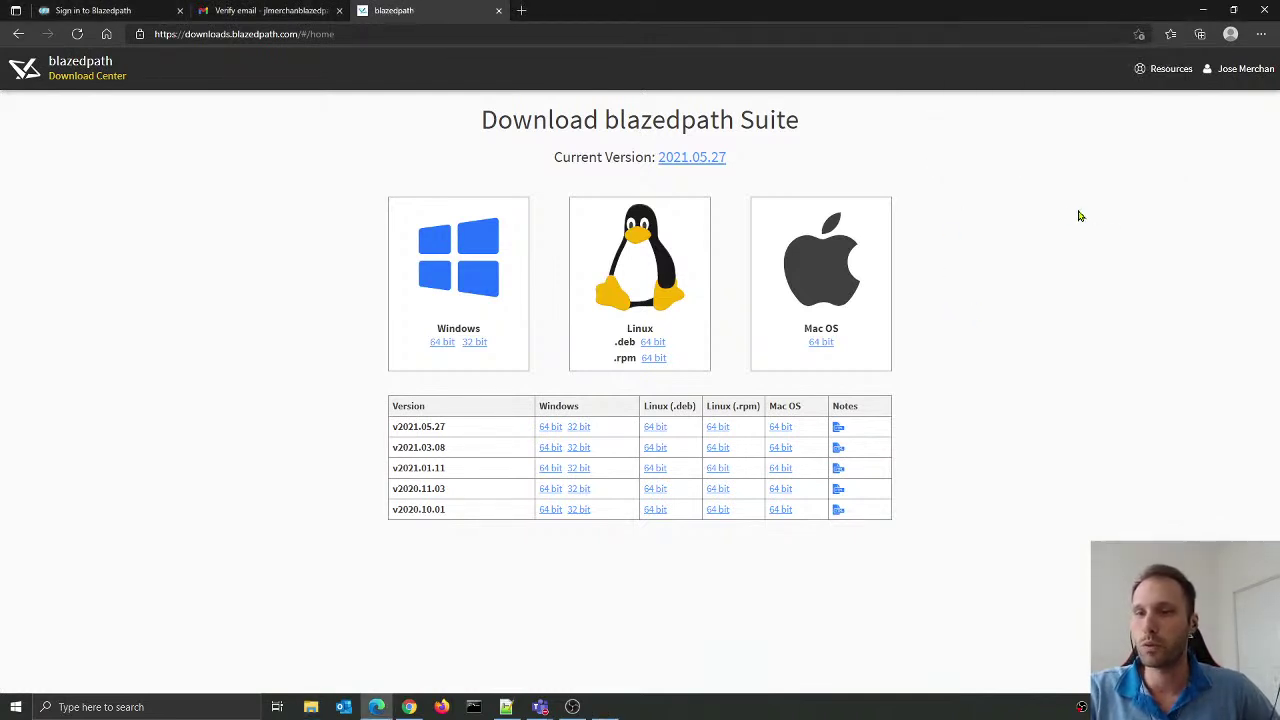
Step: Minimize Edge to reveal the loading blazedpath installer splash screen
click(1202, 12)
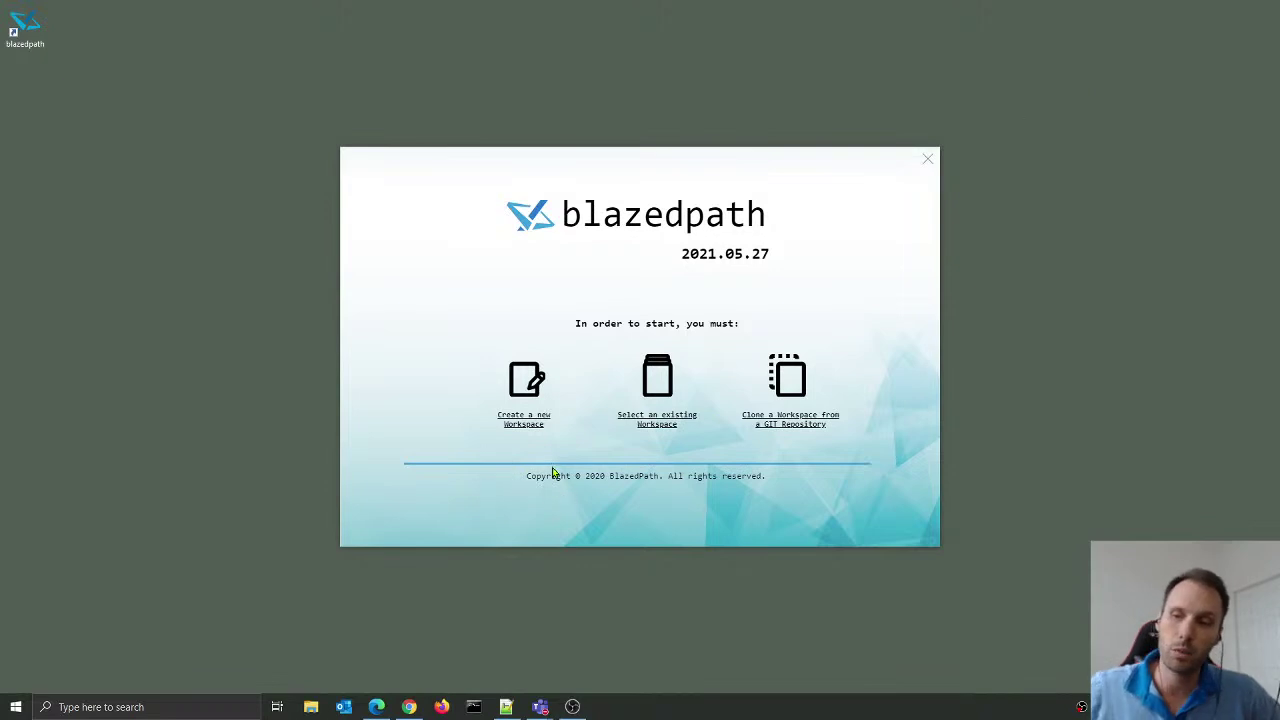
Step: Create a new workspace located in Documents > BlzWorkspaces > New folder
click(528, 426)
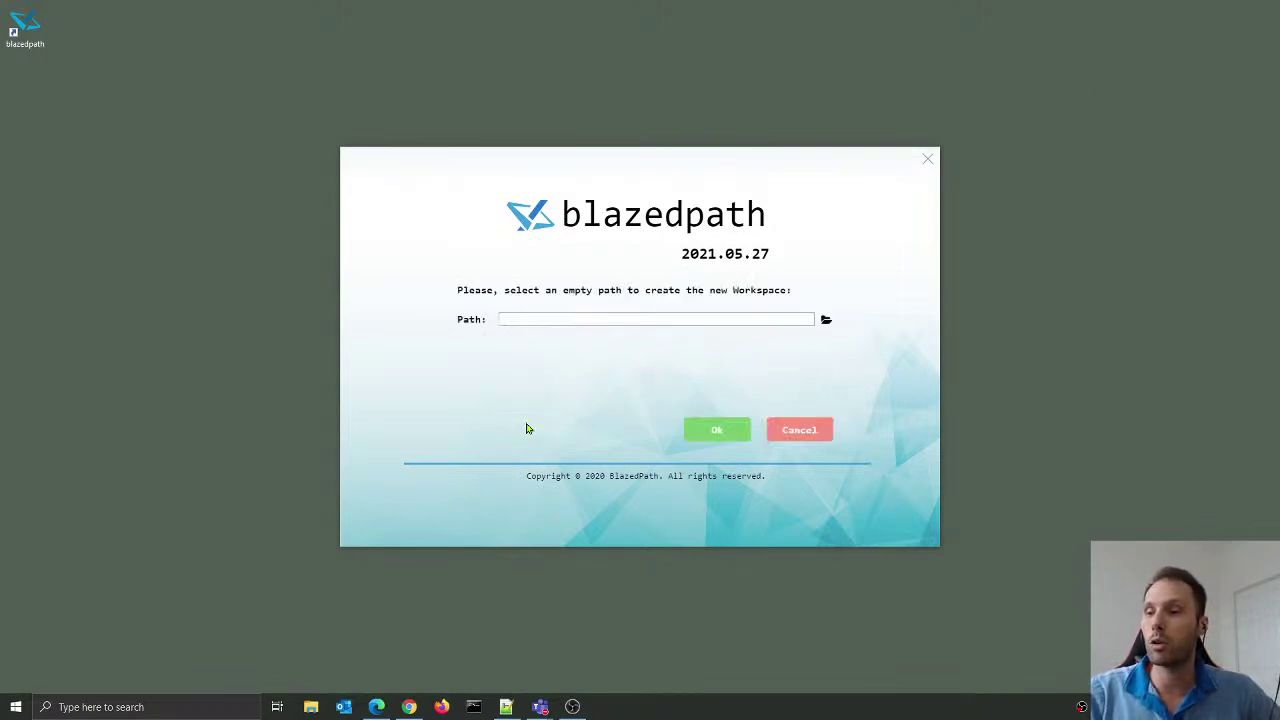
click(825, 322)
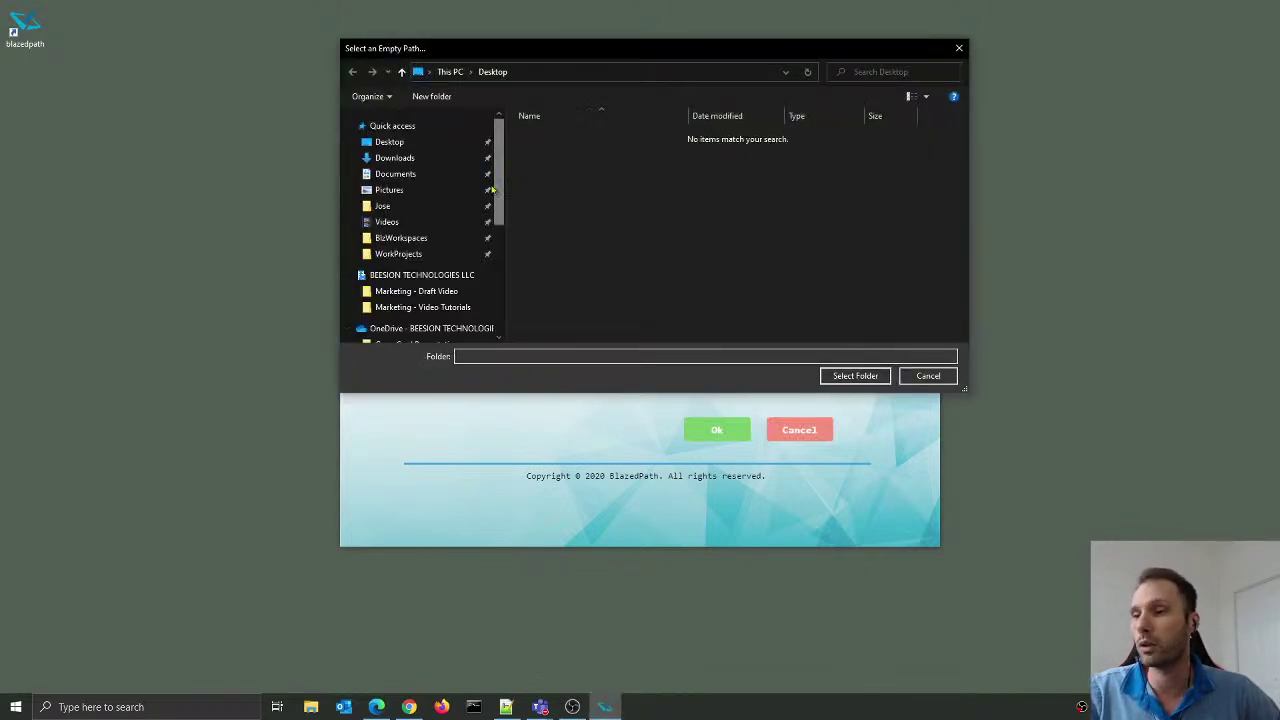
click(408, 241)
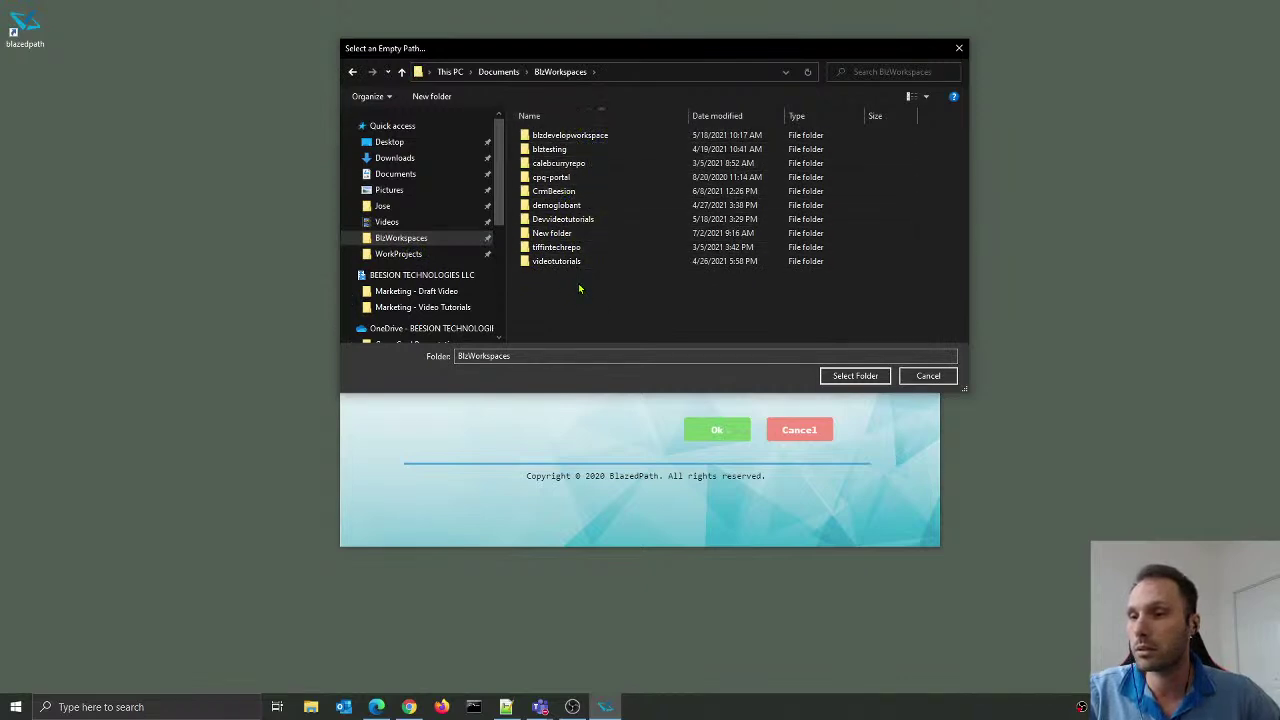
click(560, 234)
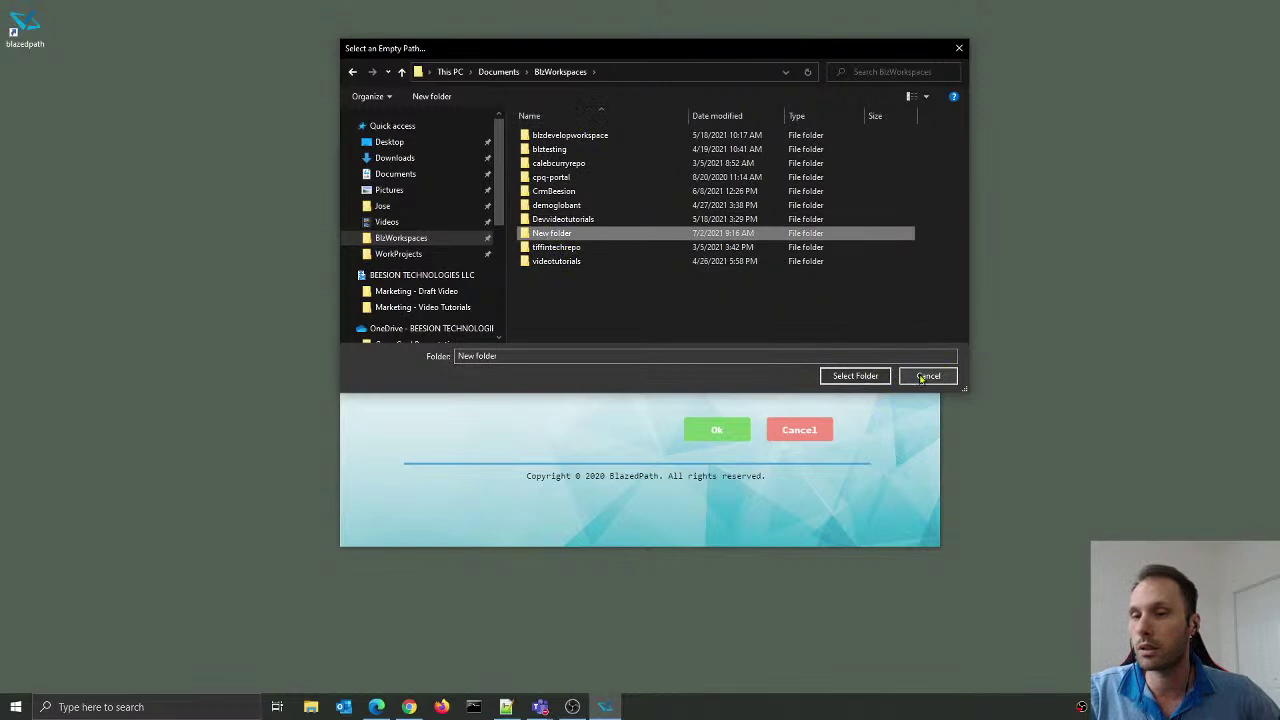
click(928, 376)
click(725, 431)
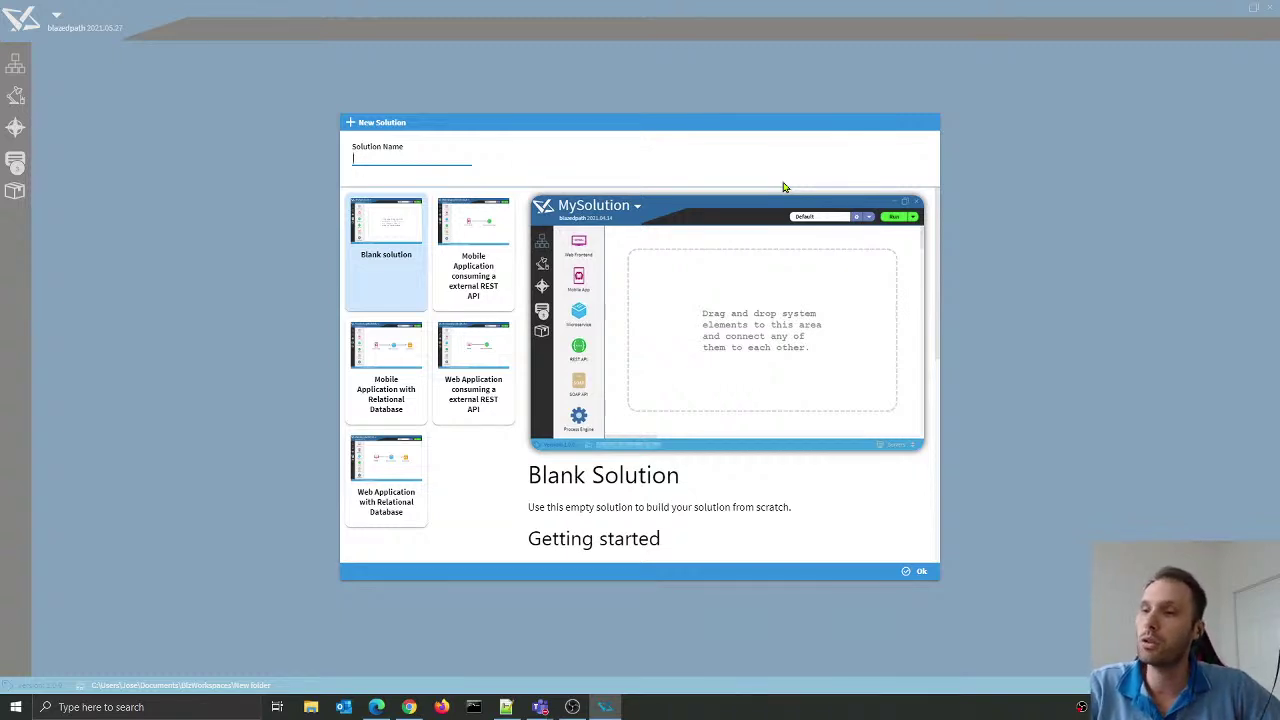
Step: Enter WebinarSolution as the solution name with the Blank solution template
text(j)
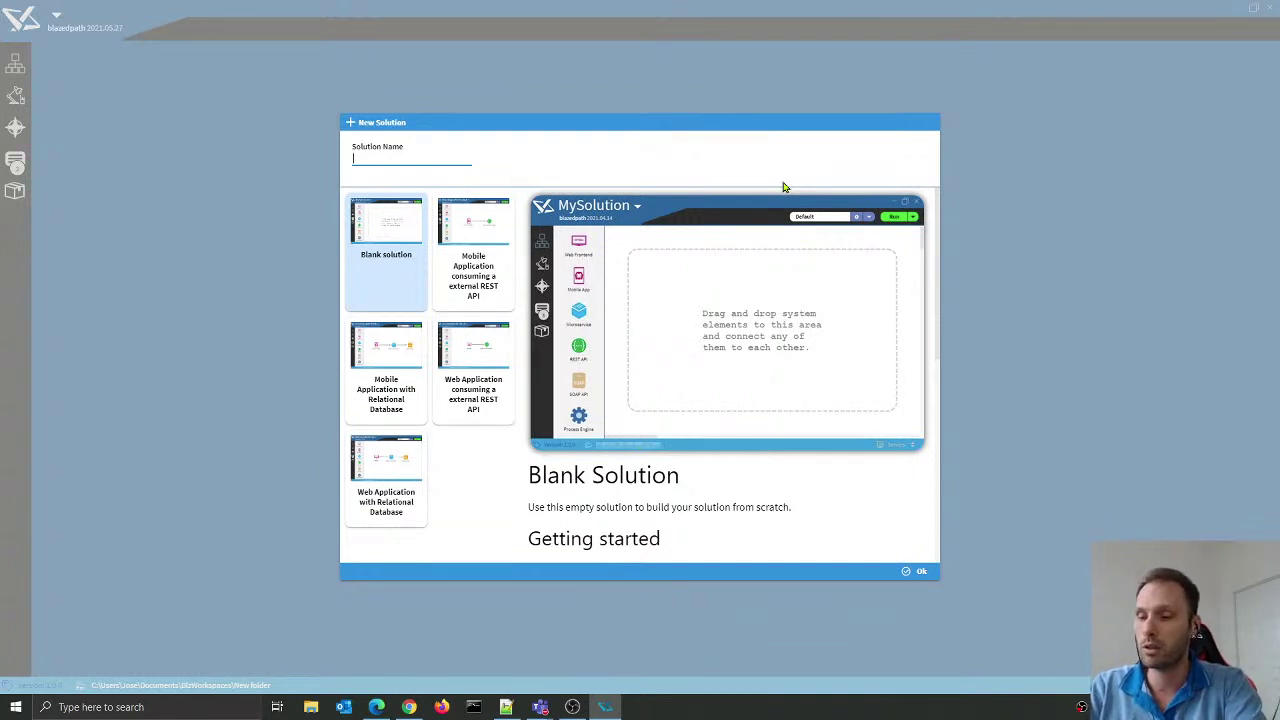
text(Webinar)
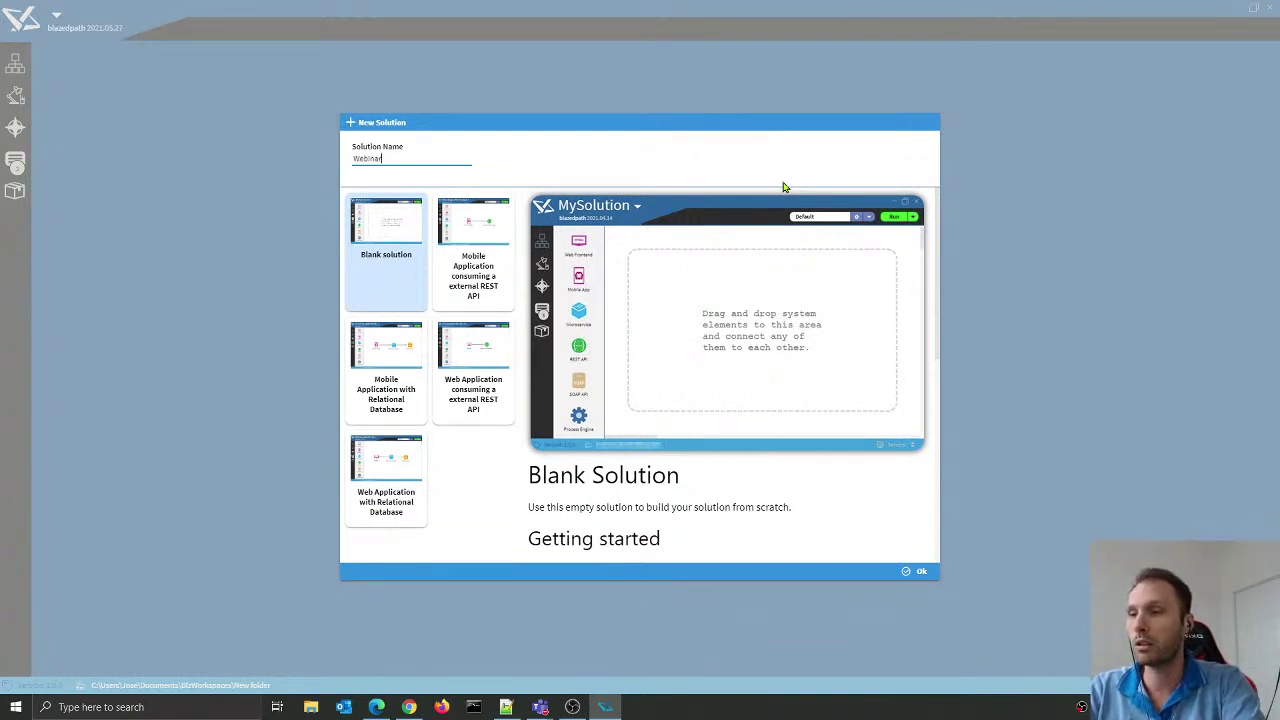
text(Solution)
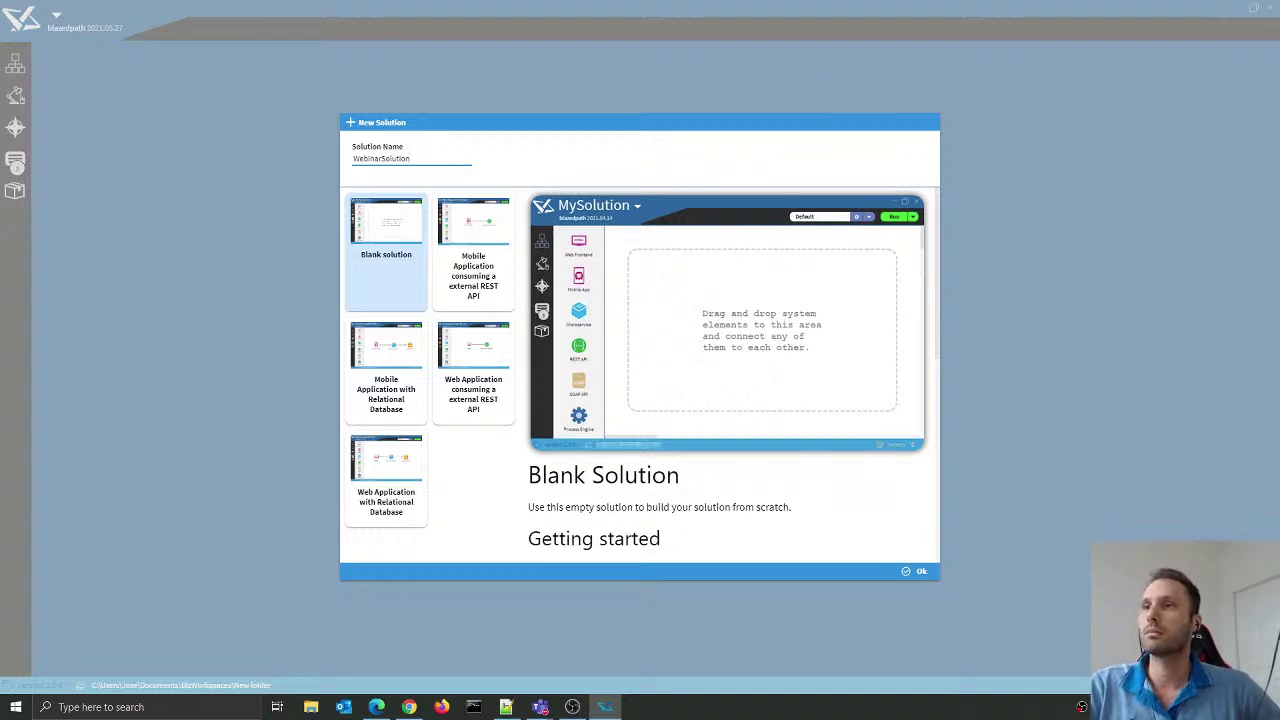
key(alt+Tab)
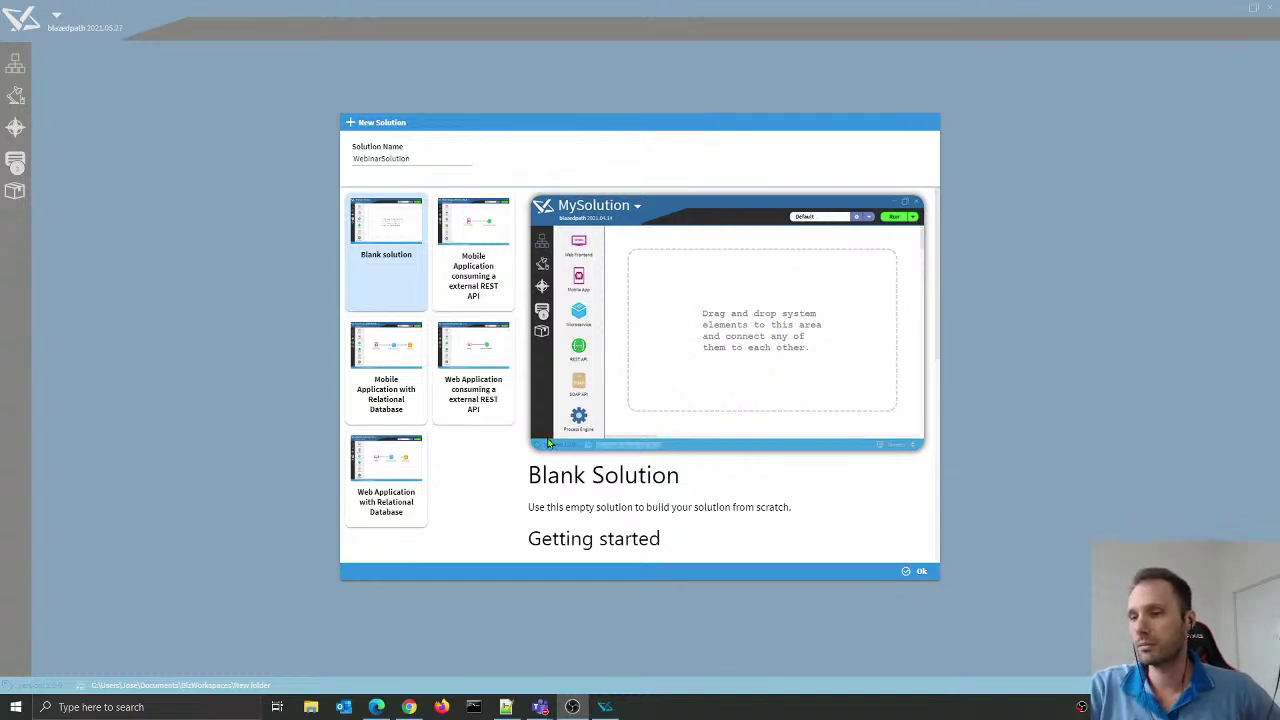
Step: Preview the solution templates and create WebinarSolution from 'Web Application consuming a external REST API'
click(482, 509)
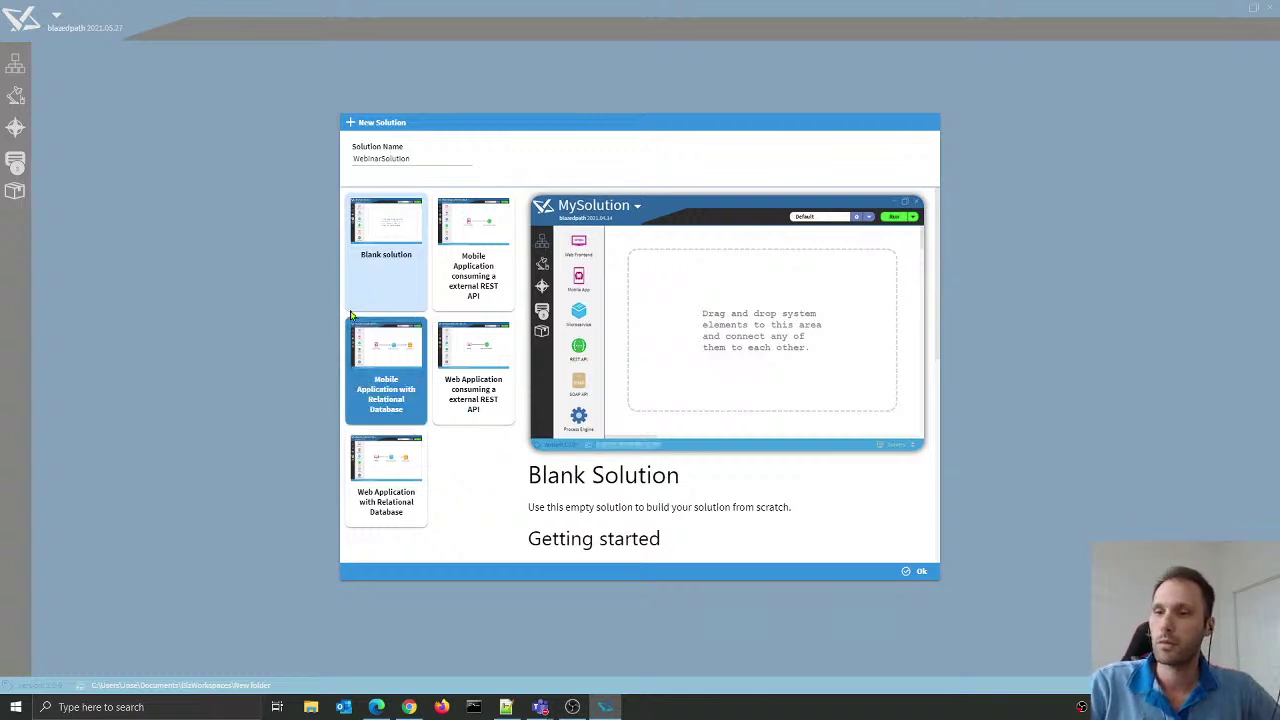
click(372, 275)
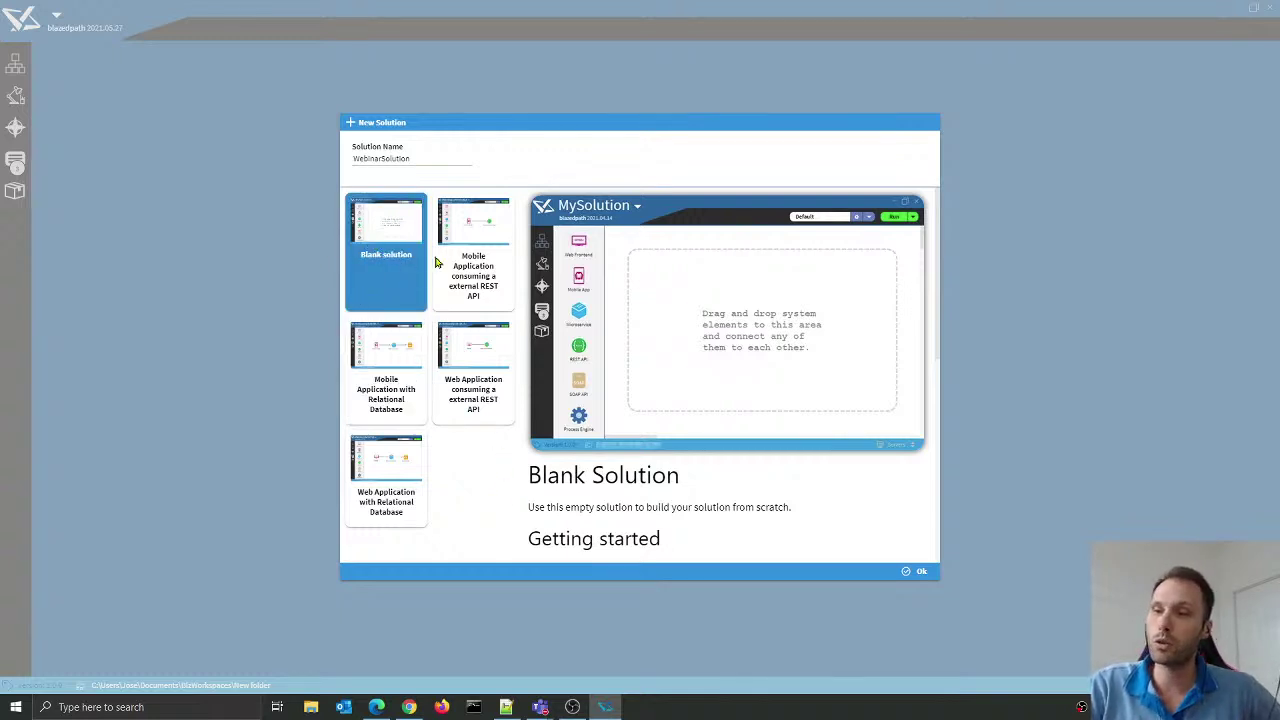
click(472, 260)
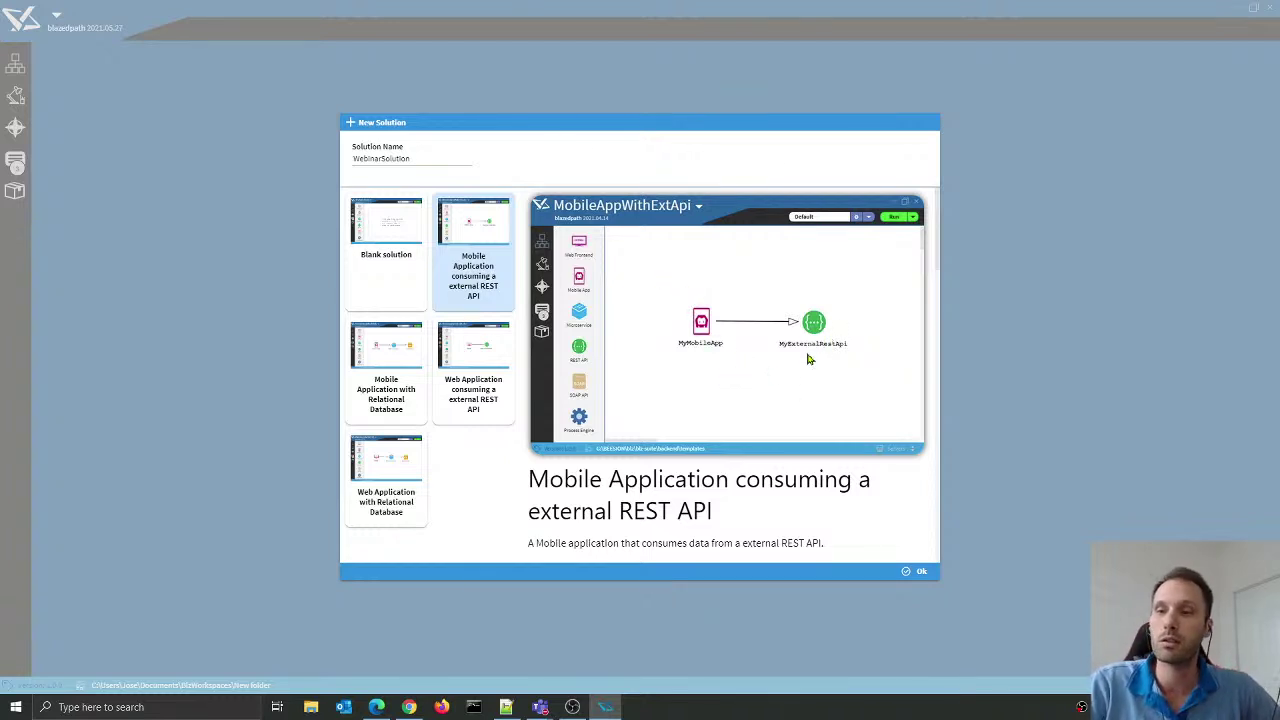
click(380, 378)
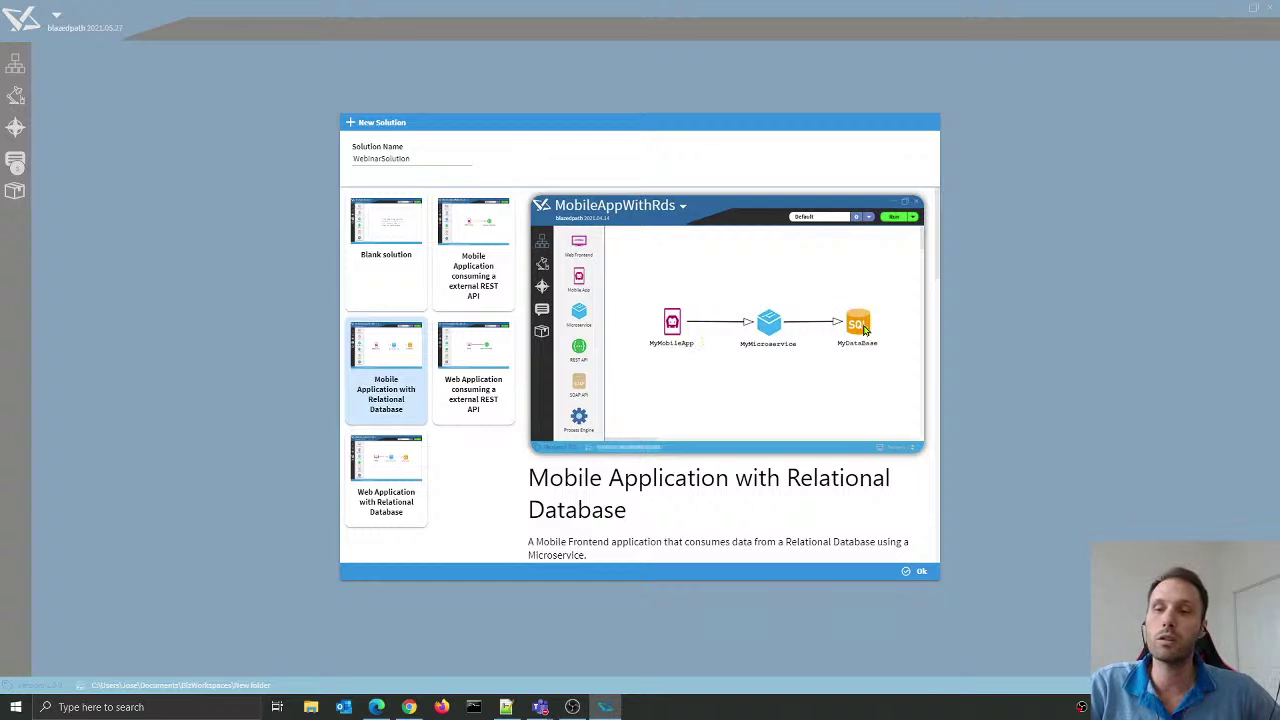
click(476, 360)
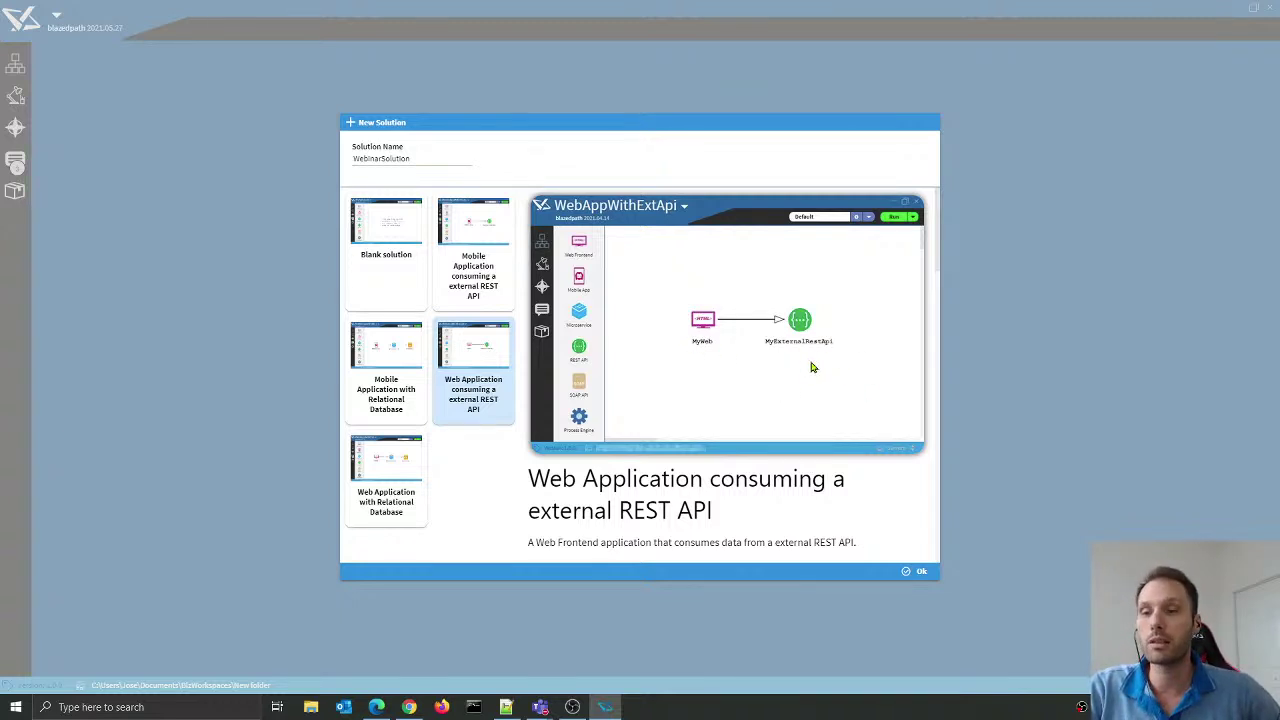
click(405, 500)
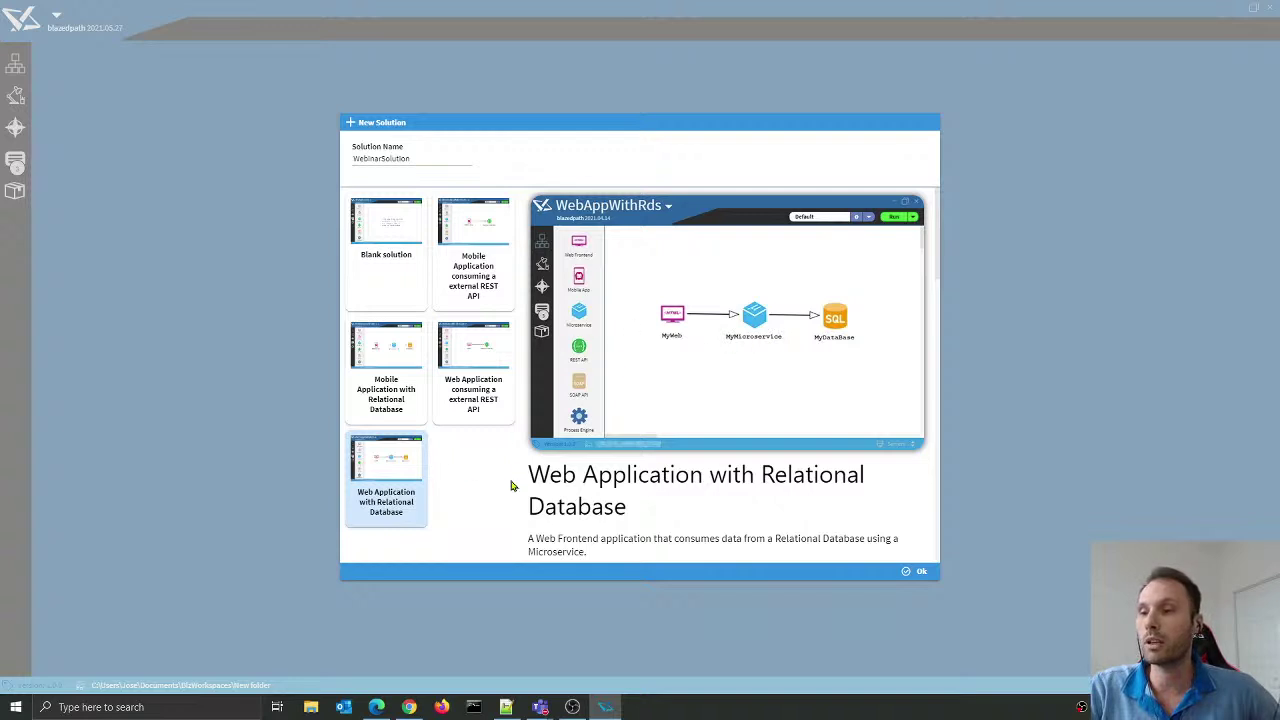
click(495, 422)
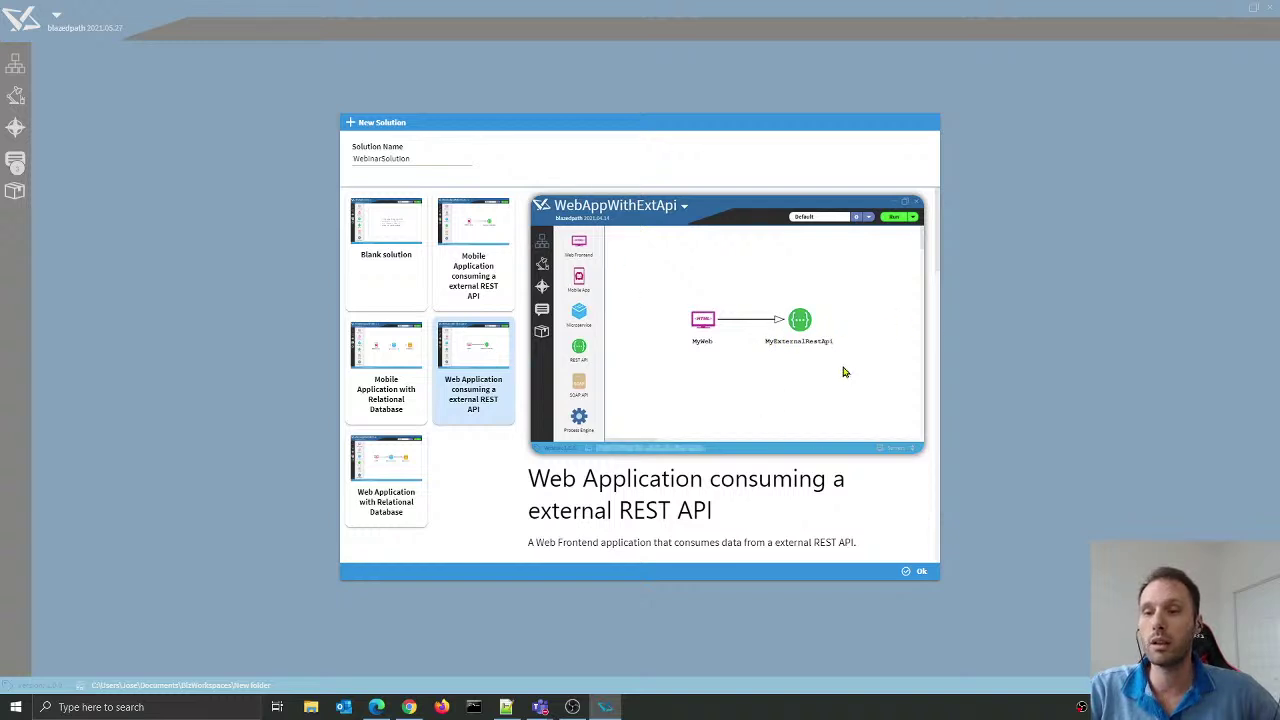
click(921, 574)
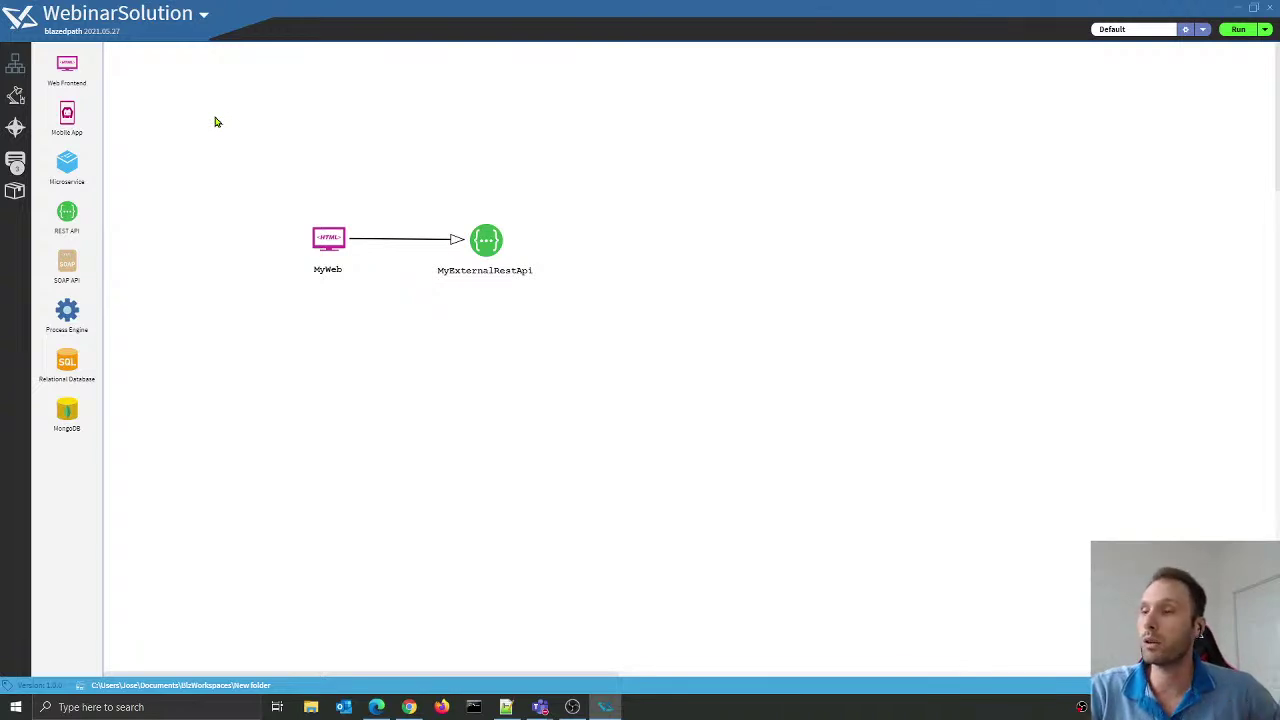
drag(229, 124, 384, 322)
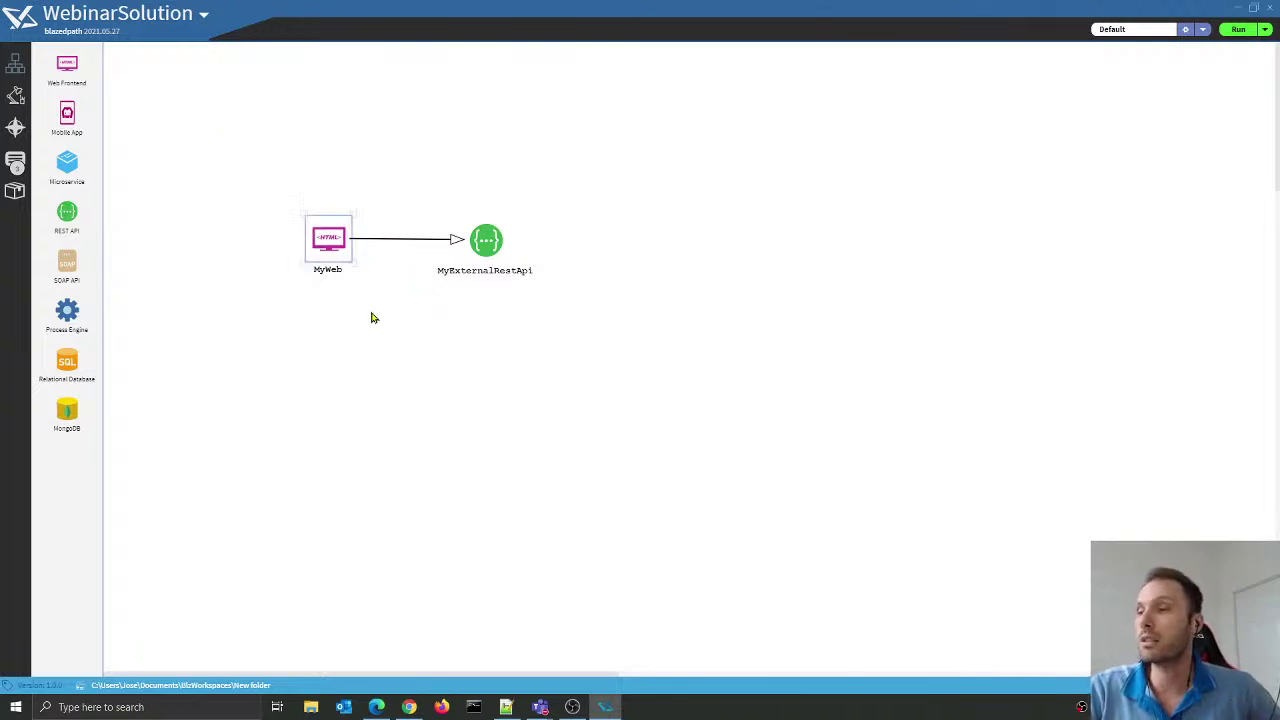
click(333, 306)
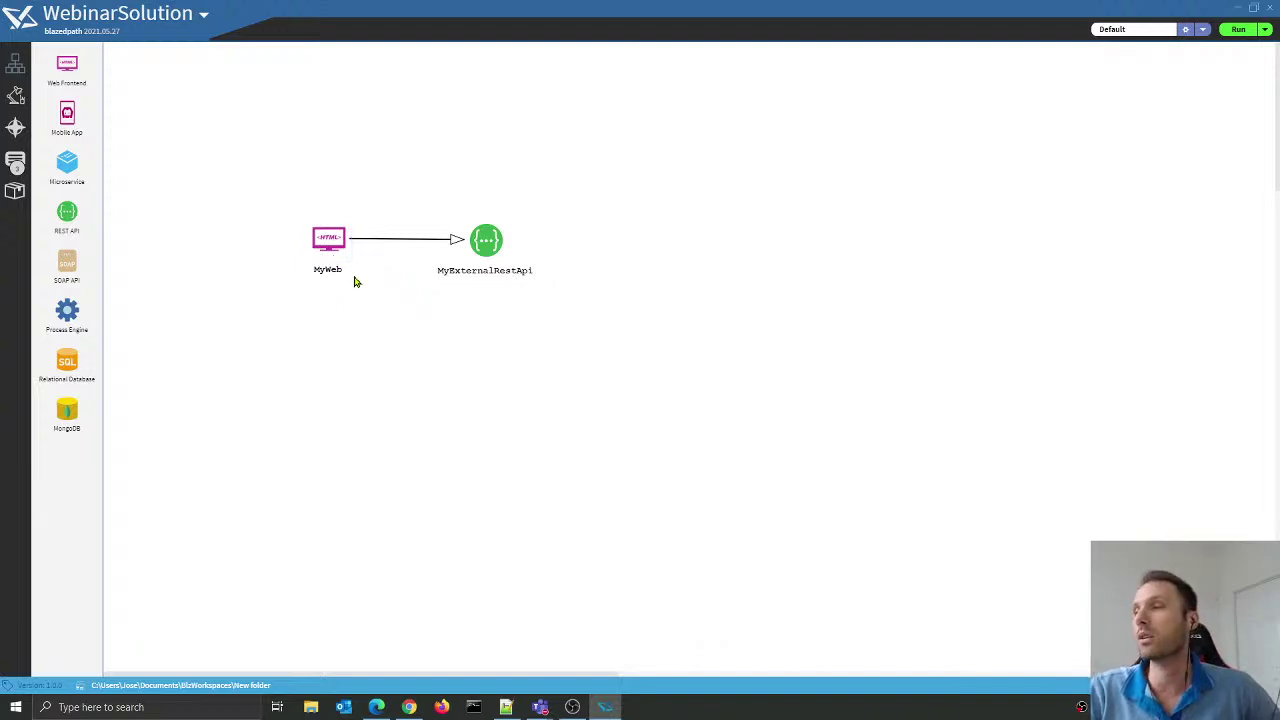
drag(222, 142, 357, 341)
click(357, 341)
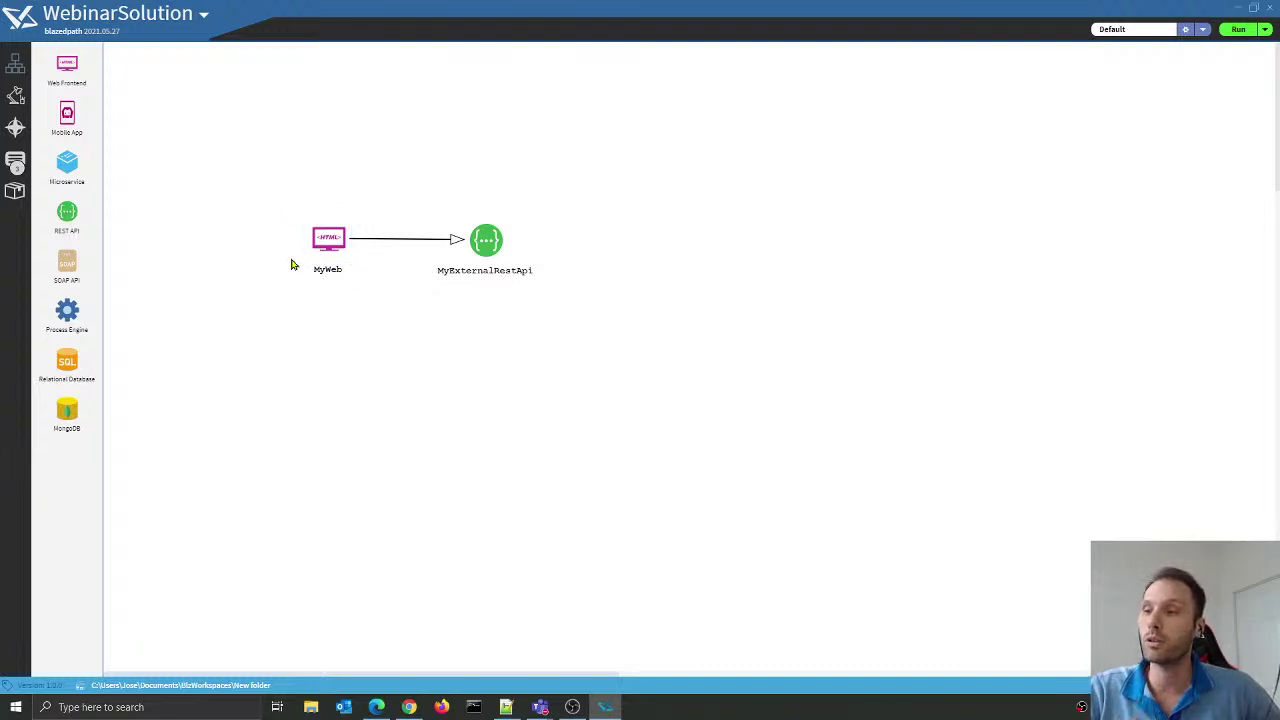
drag(229, 171, 377, 330)
drag(438, 162, 661, 345)
click(661, 345)
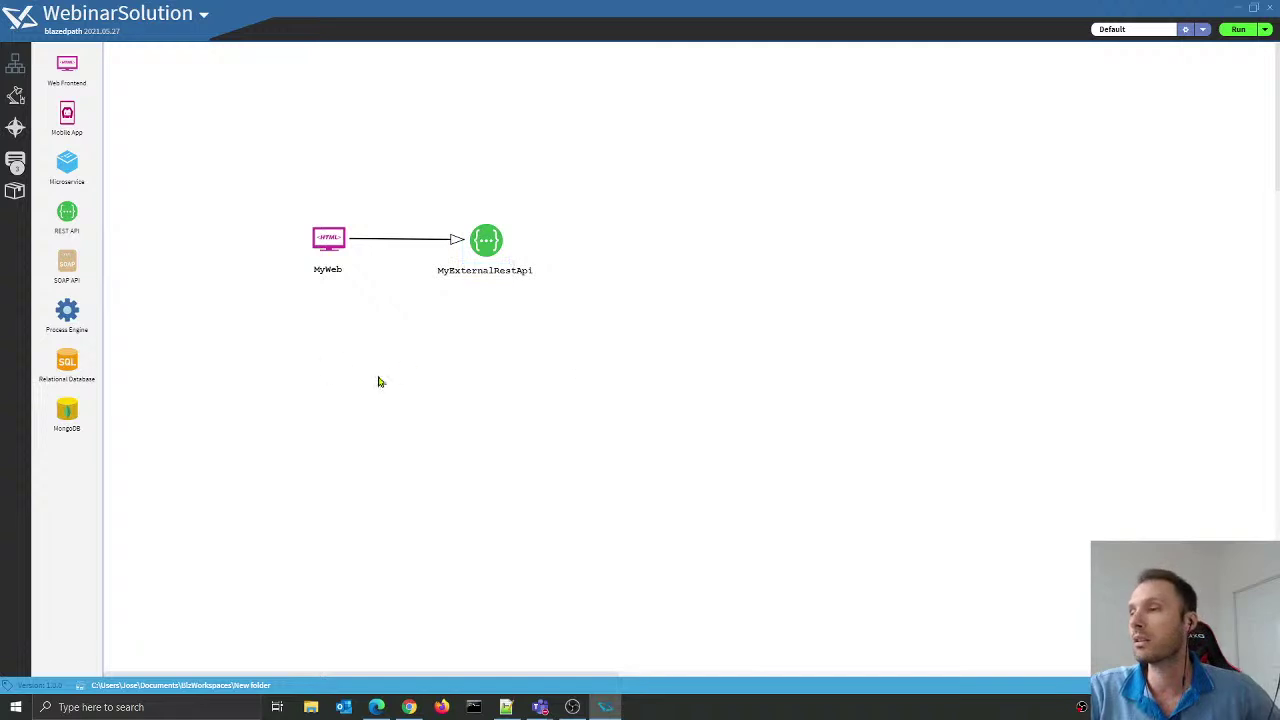
drag(451, 157, 591, 315)
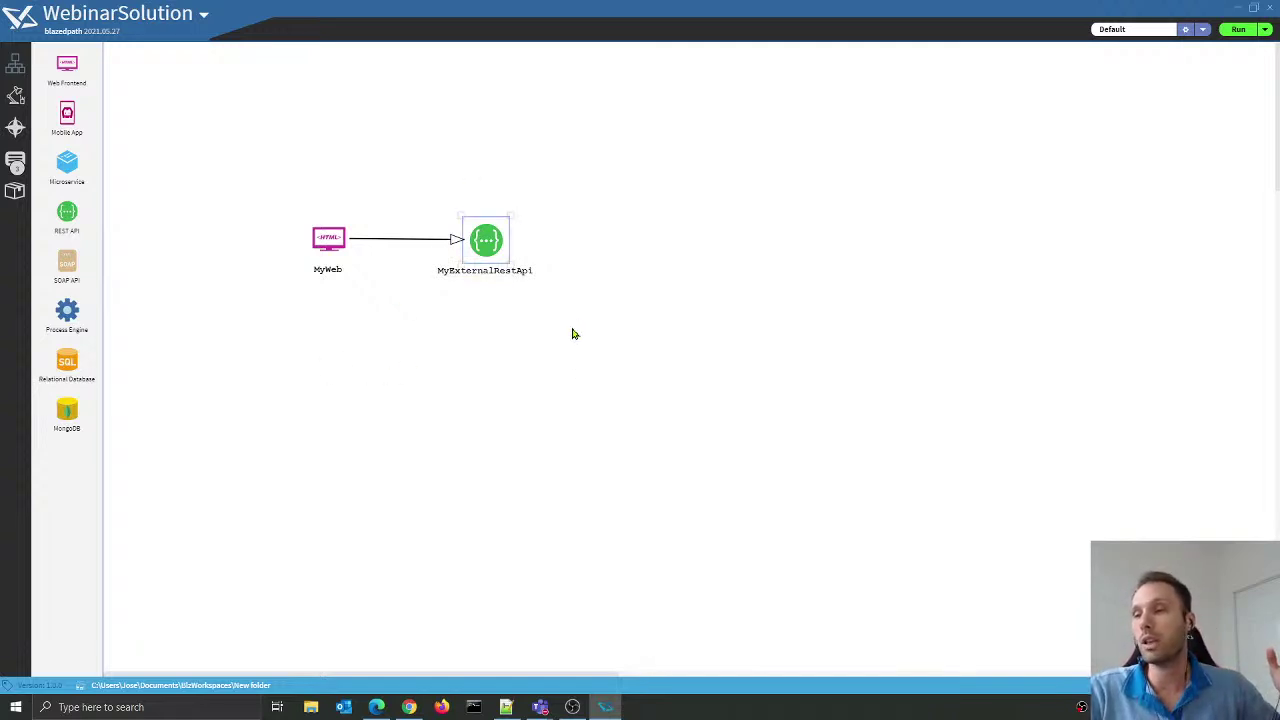
click(535, 355)
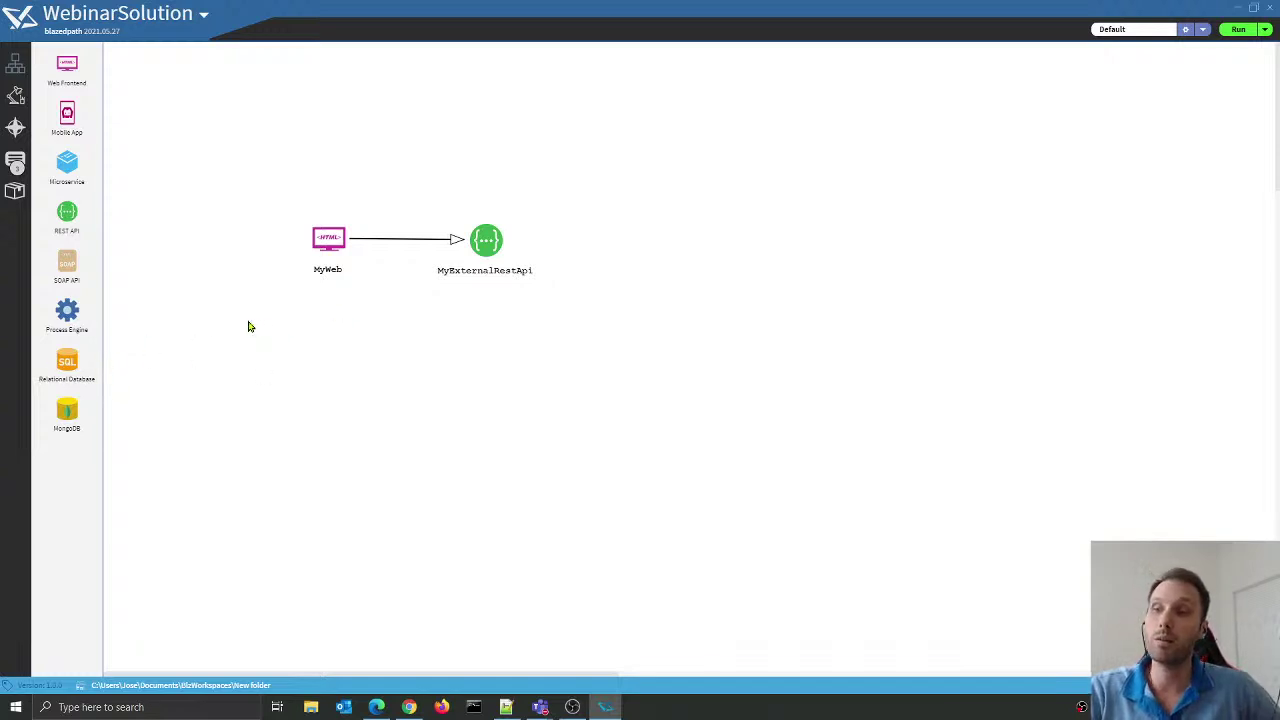
Step: Add a MyDatabase relational database below MyWeb and connect MyWeb to it
drag(70, 366, 430, 363)
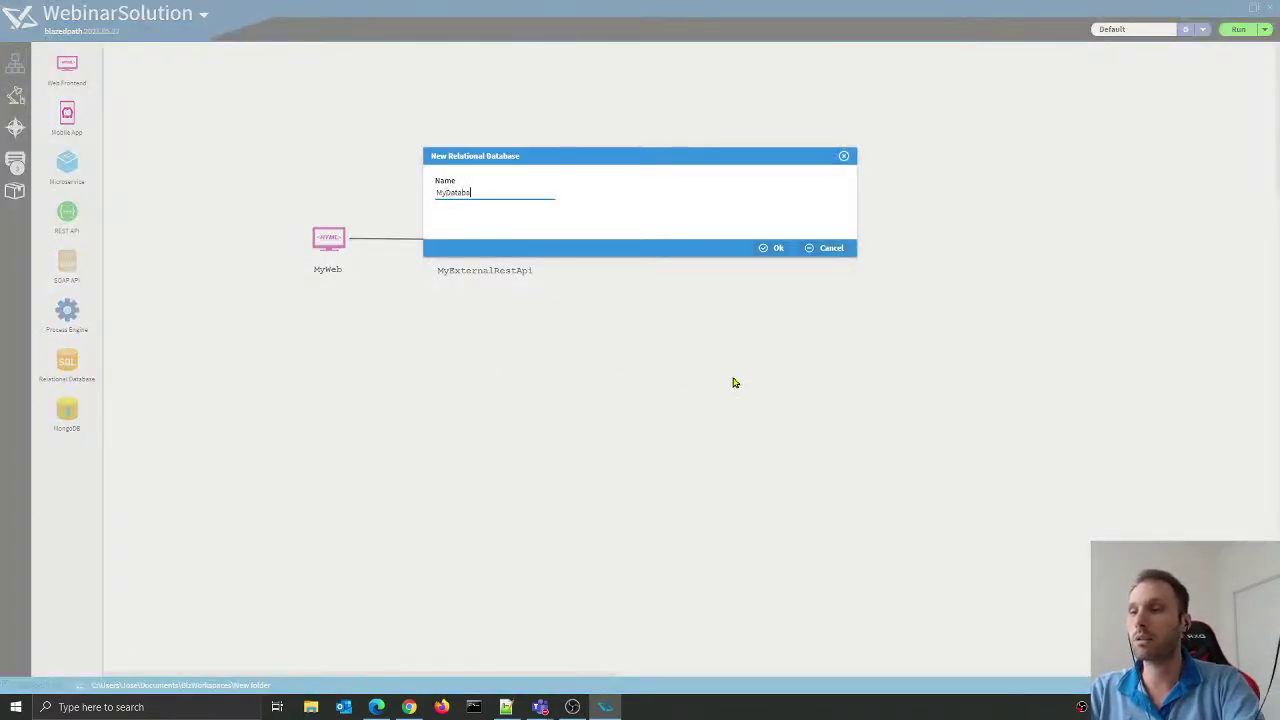
click(776, 248)
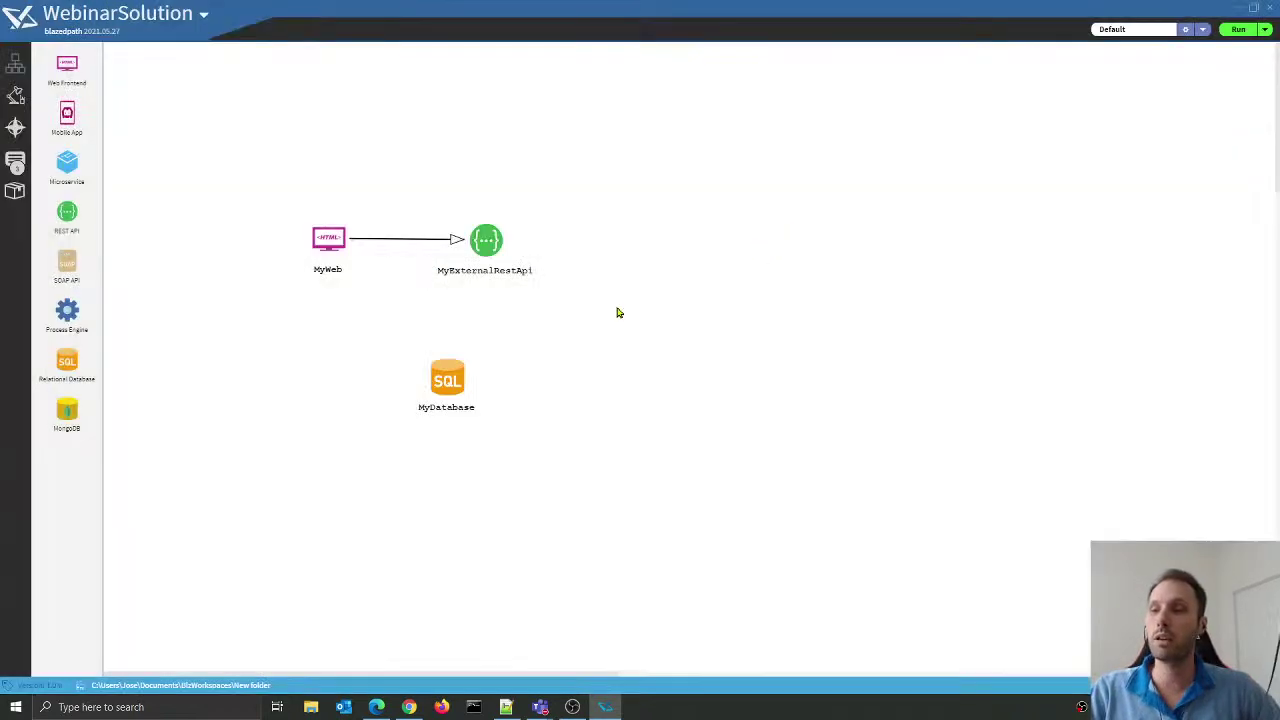
drag(470, 402, 430, 371)
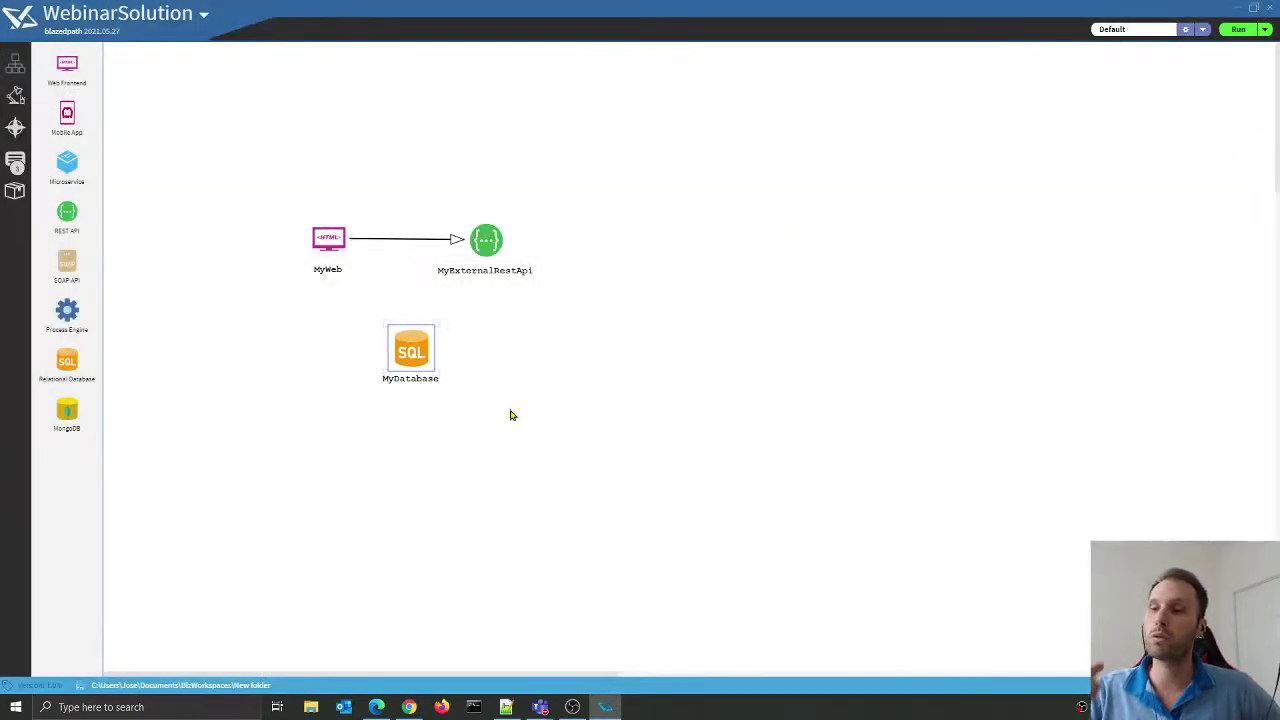
click(337, 253)
drag(331, 243, 460, 383)
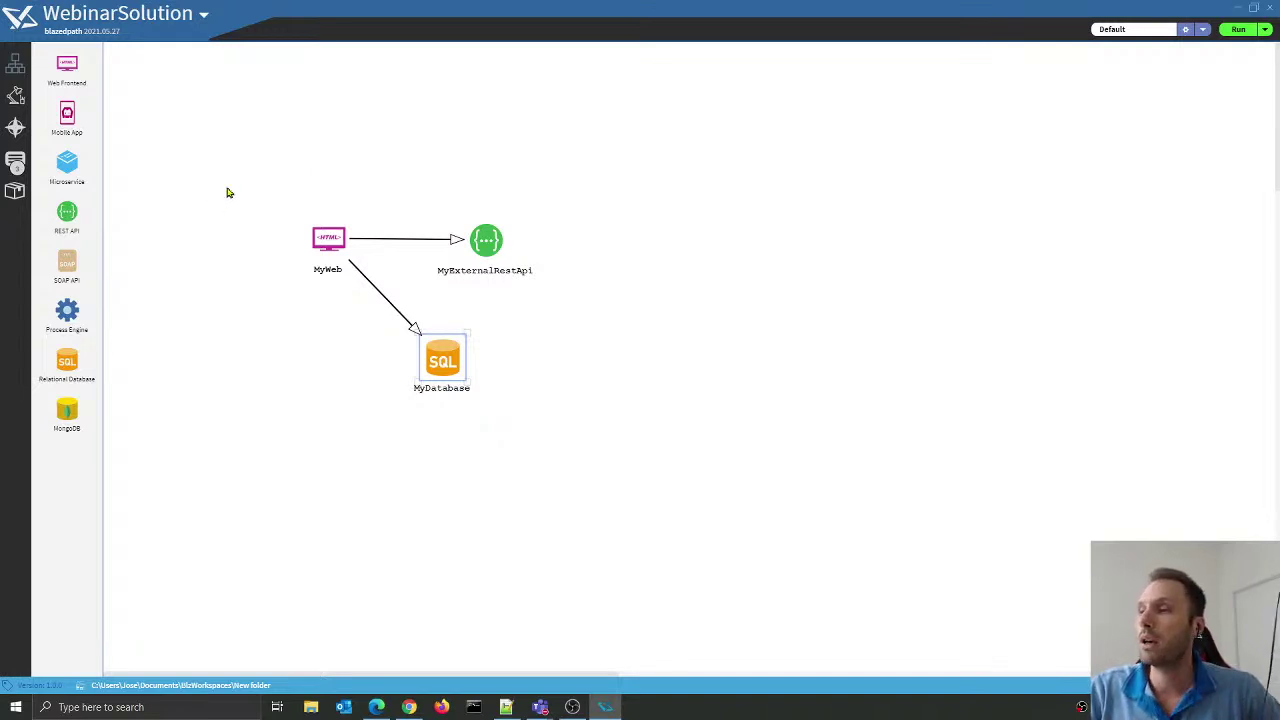
Step: In the Explorer view, expand MyWeb and inspect its OnLoad event and CmpHome component
click(15, 96)
click(95, 99)
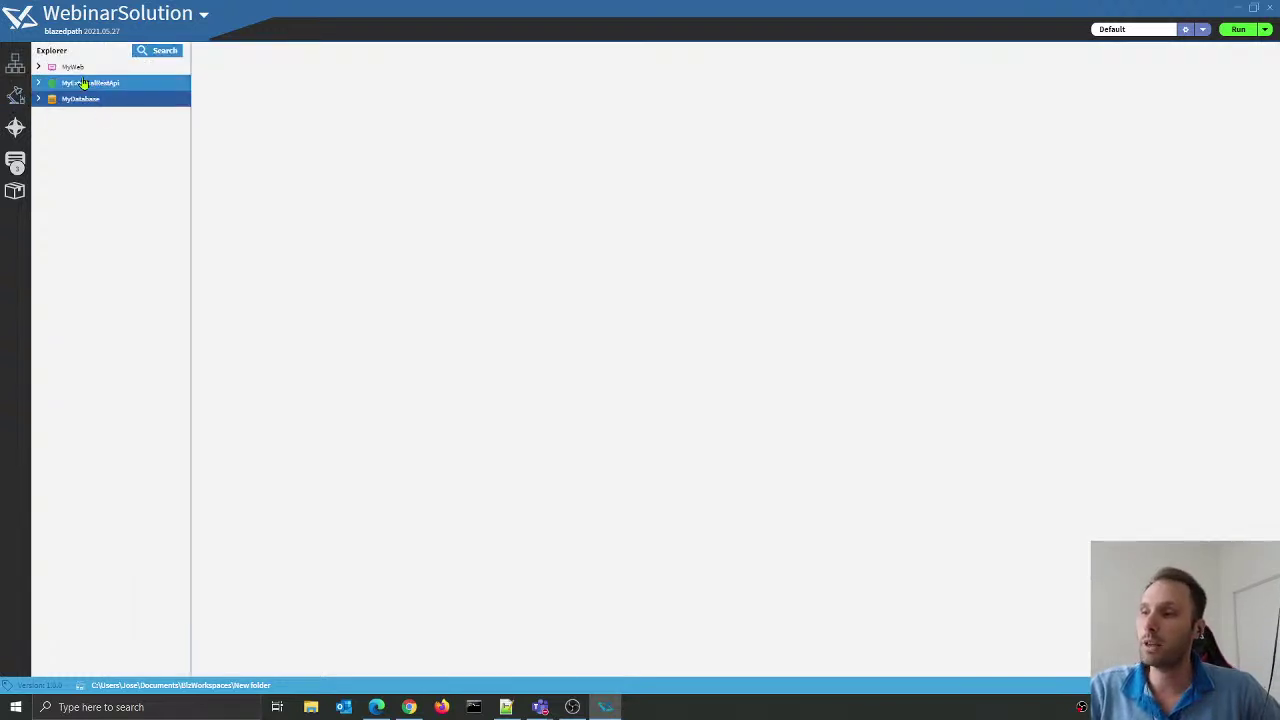
click(78, 67)
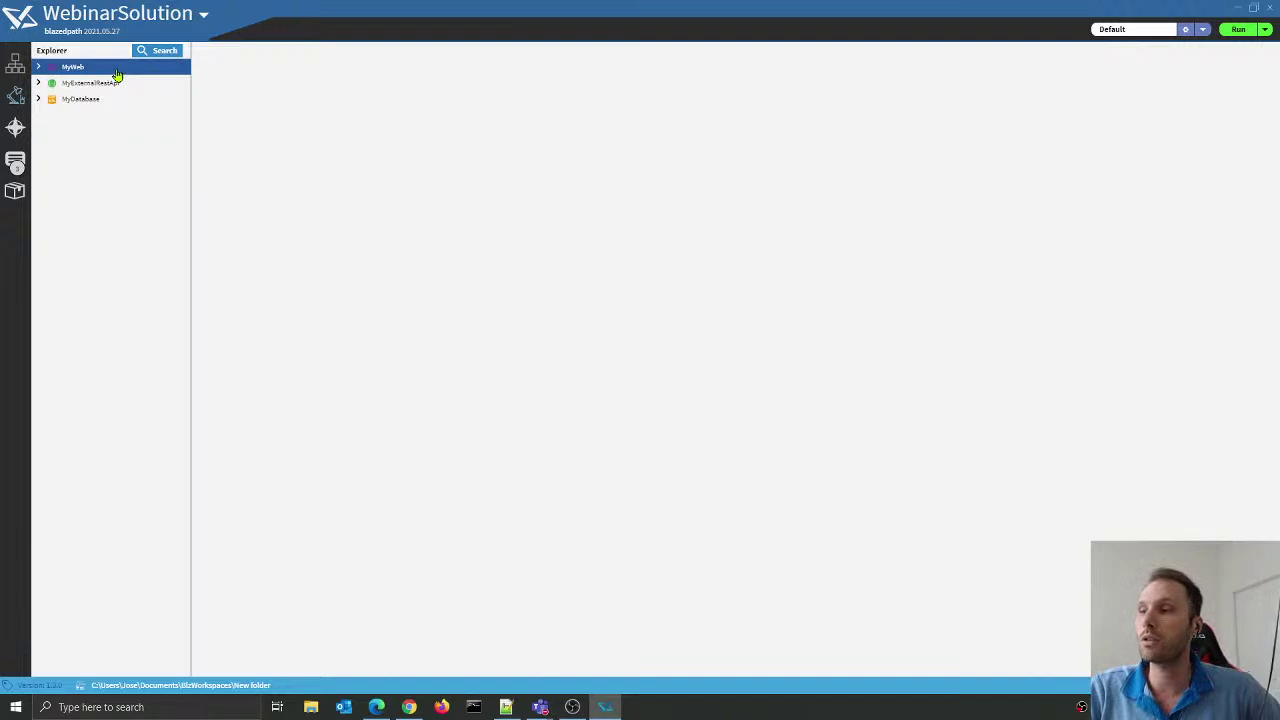
click(38, 67)
click(84, 83)
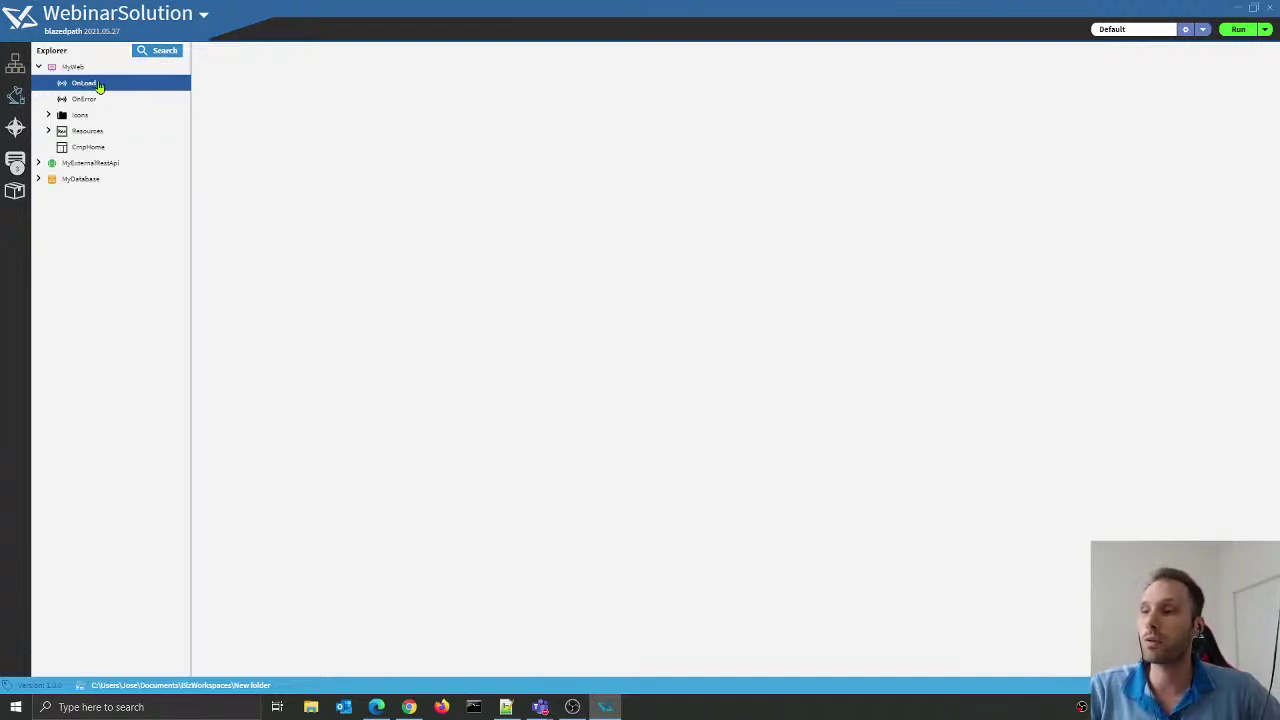
right_click(98, 83)
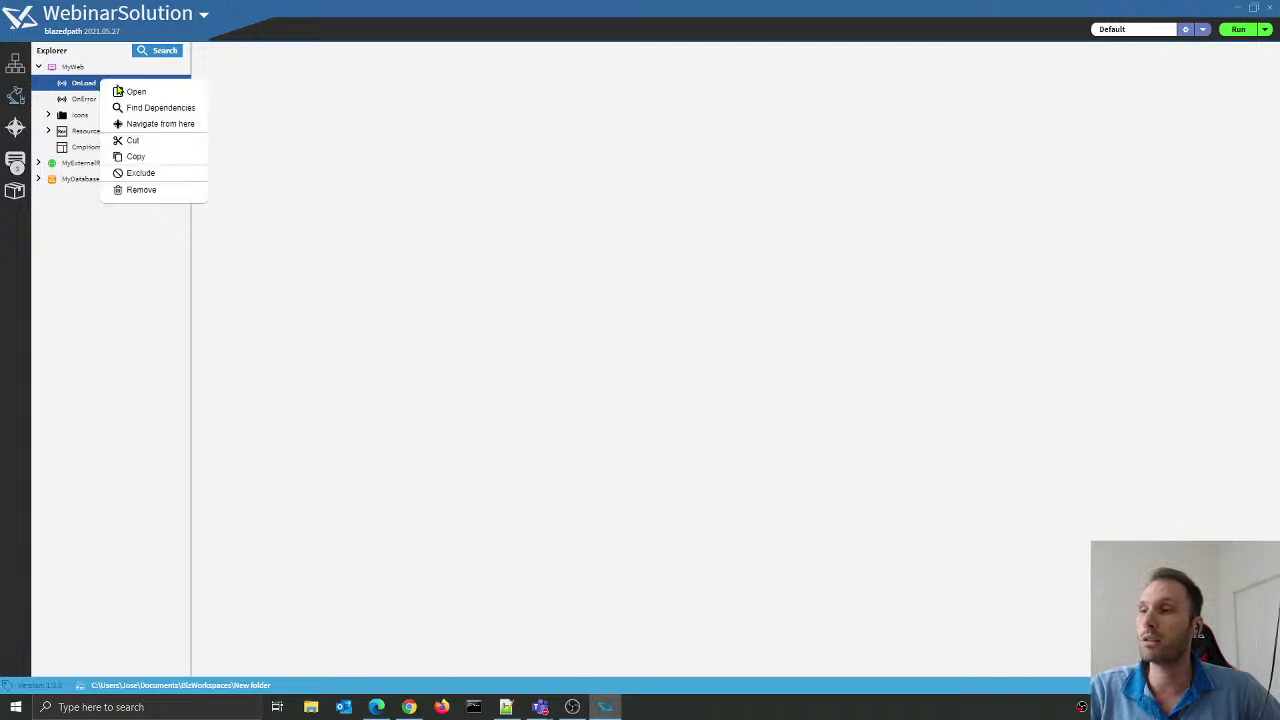
click(223, 97)
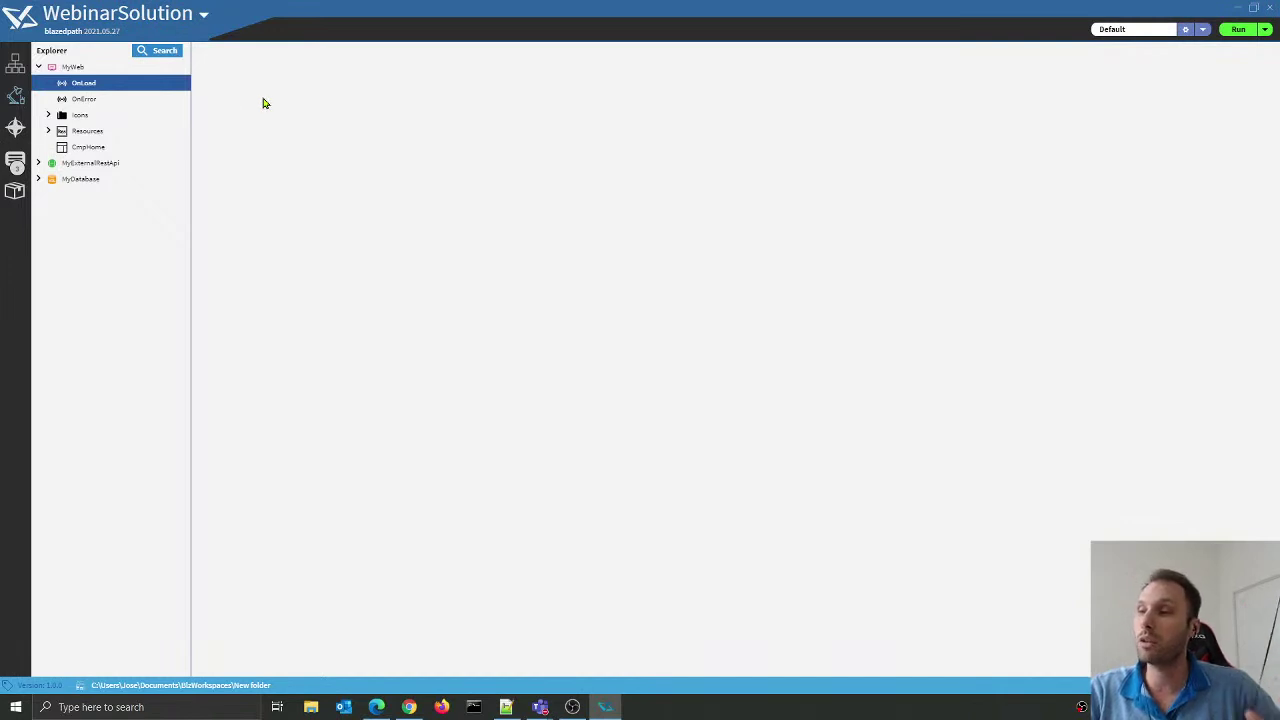
click(127, 150)
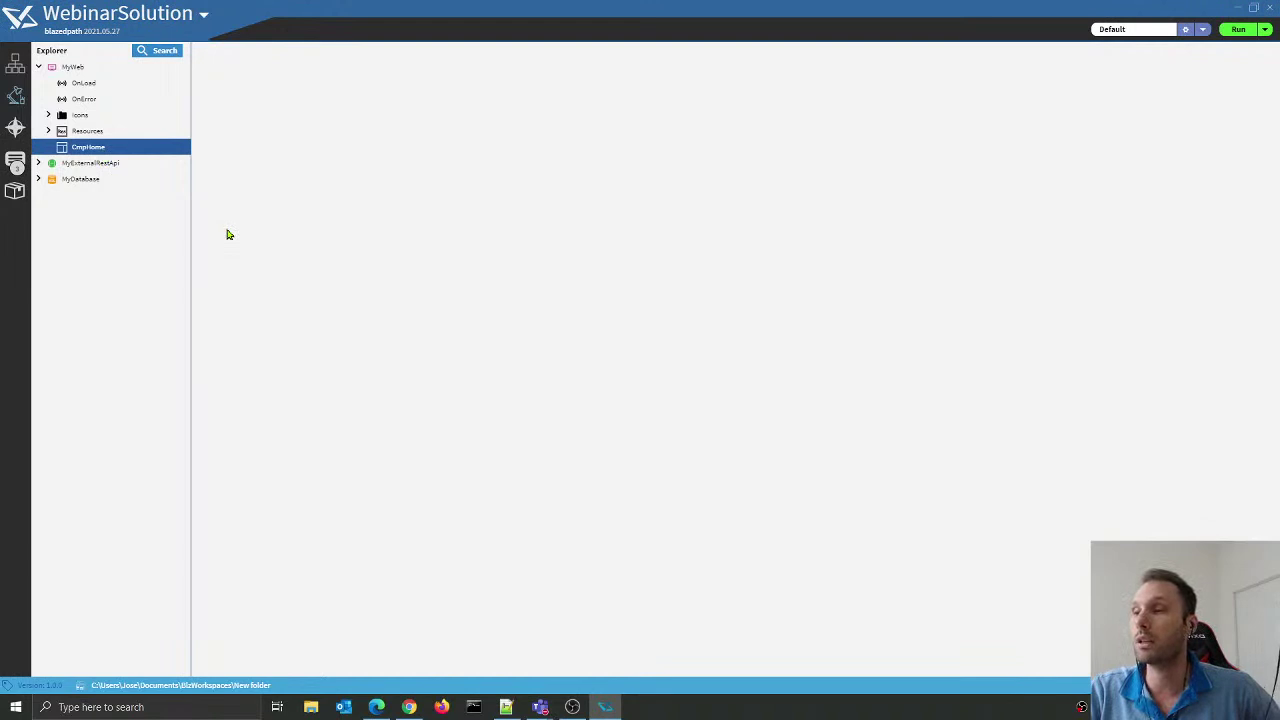
Step: Browse MyExternalRestApi's api/user operations and MyDatabase, then collapse MyExternalRestApi and MyWeb
click(100, 165)
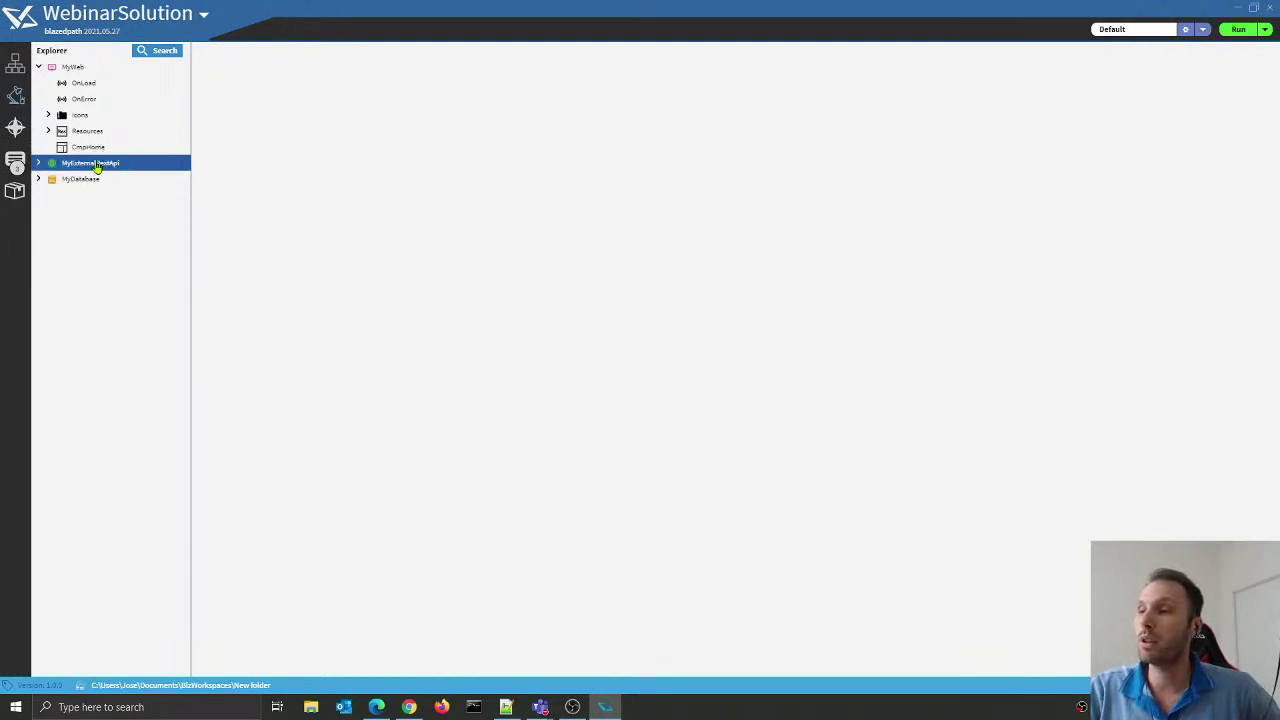
click(38, 163)
click(48, 179)
click(58, 229)
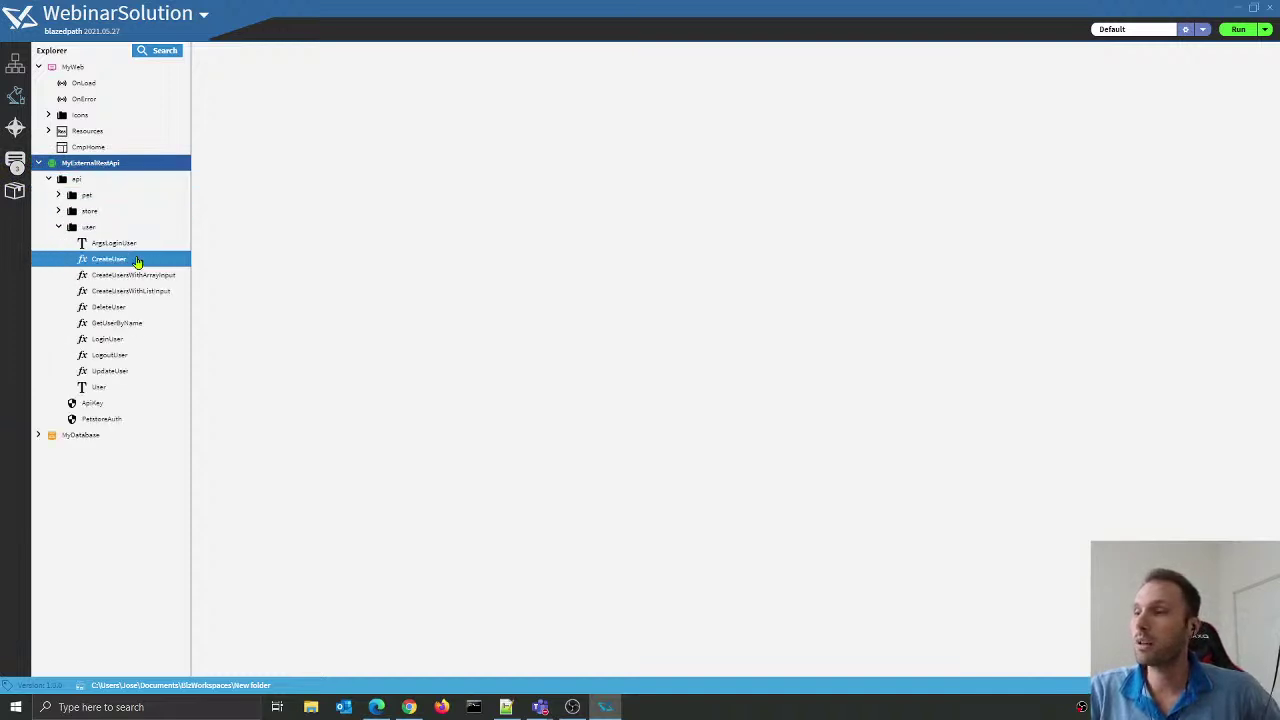
click(38, 436)
click(81, 438)
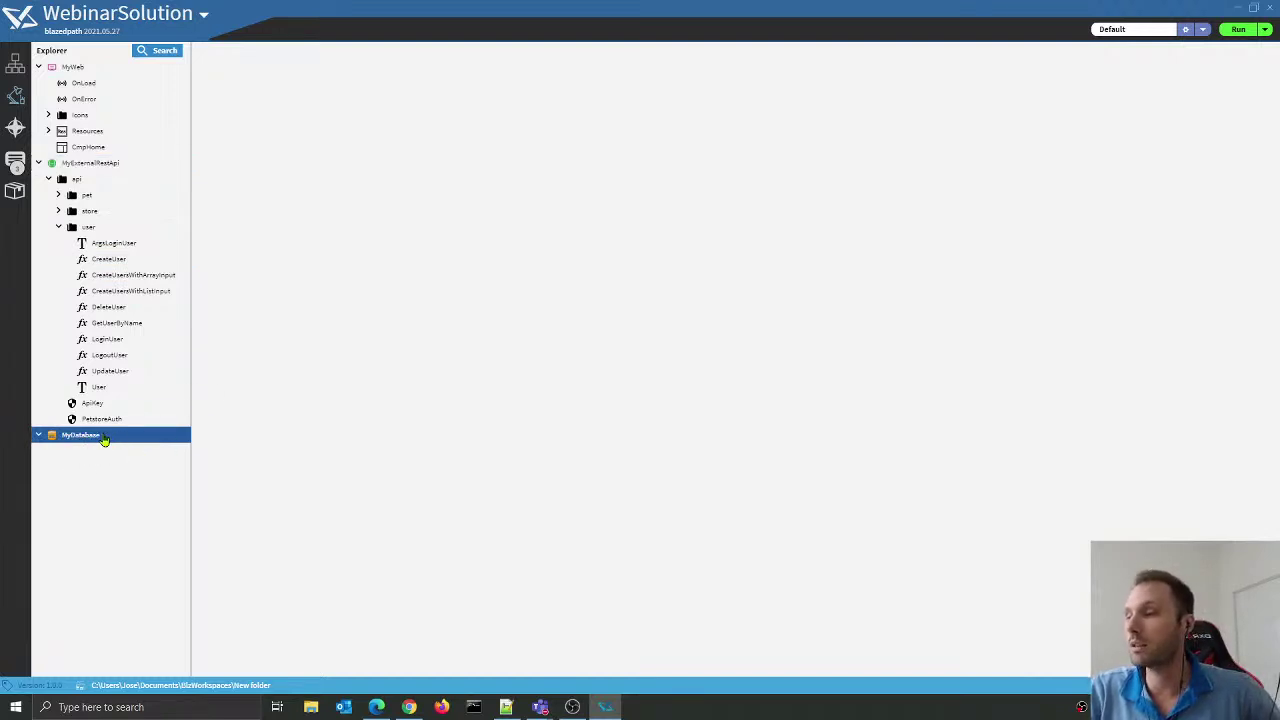
click(38, 163)
click(38, 67)
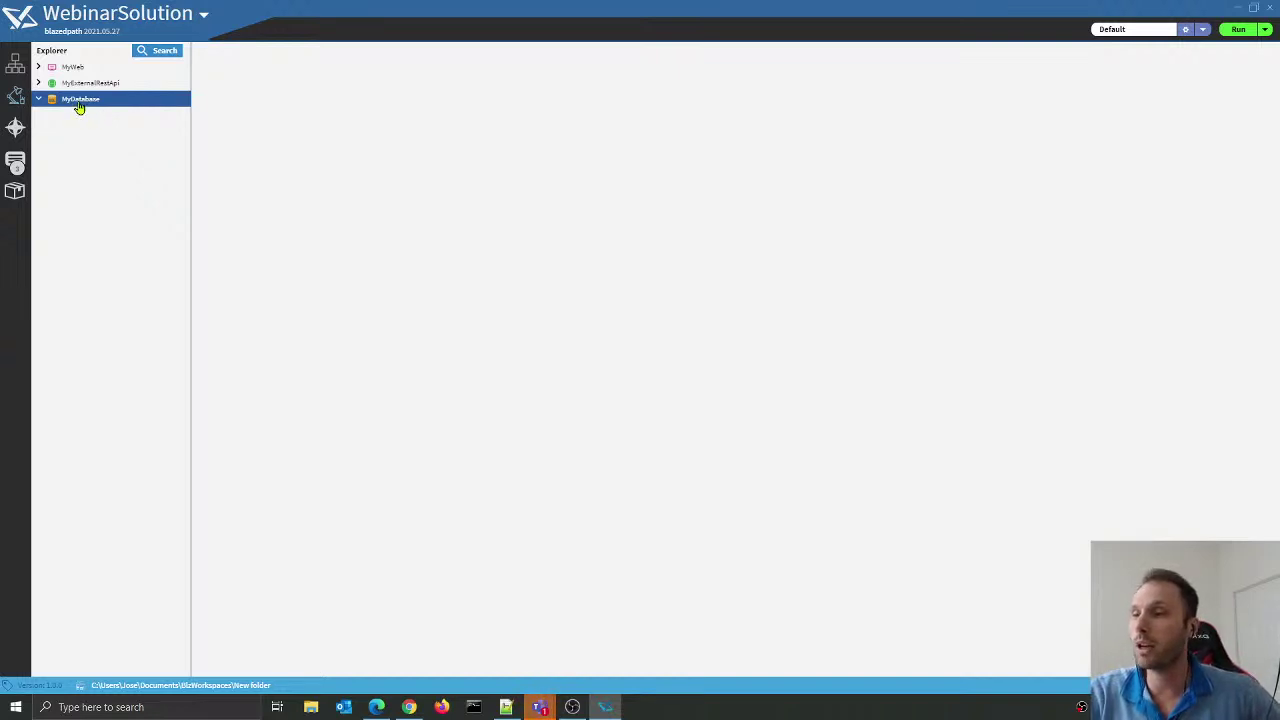
Step: Create a new ER diagram named MyErDiagram under MyDatabase
right_click(80, 106)
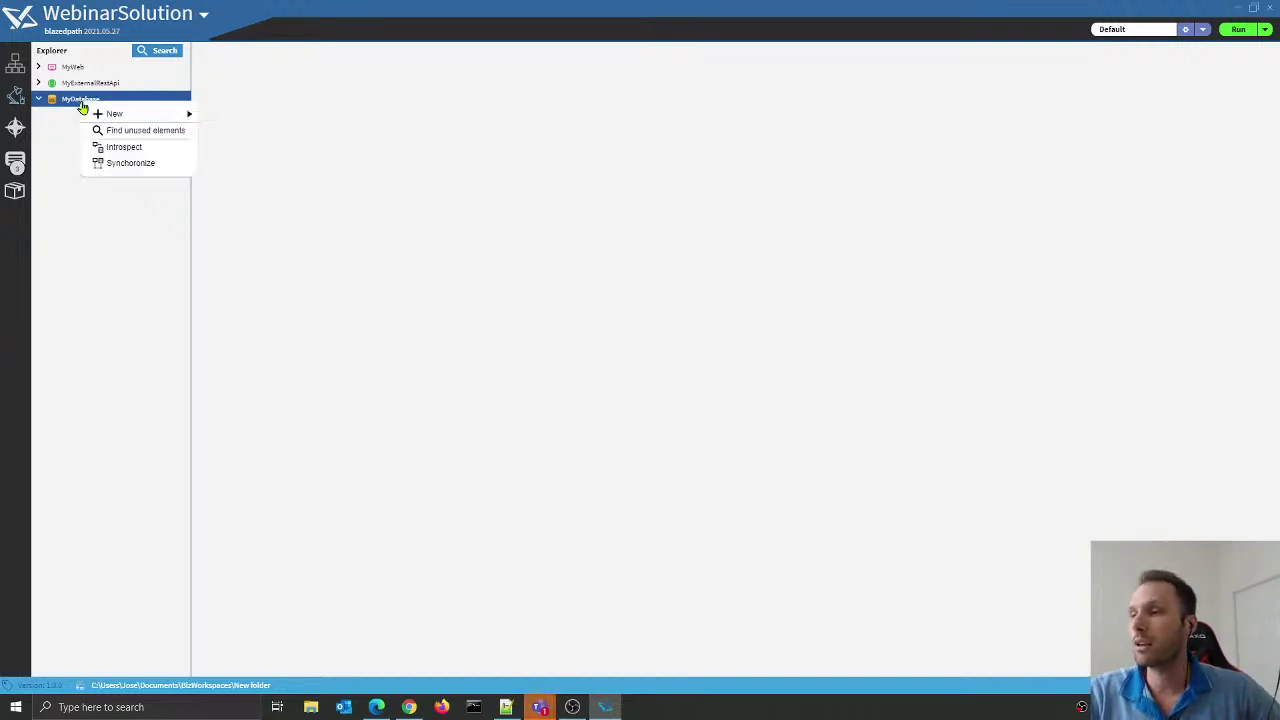
right_click(62, 101)
mouse_move(90, 110)
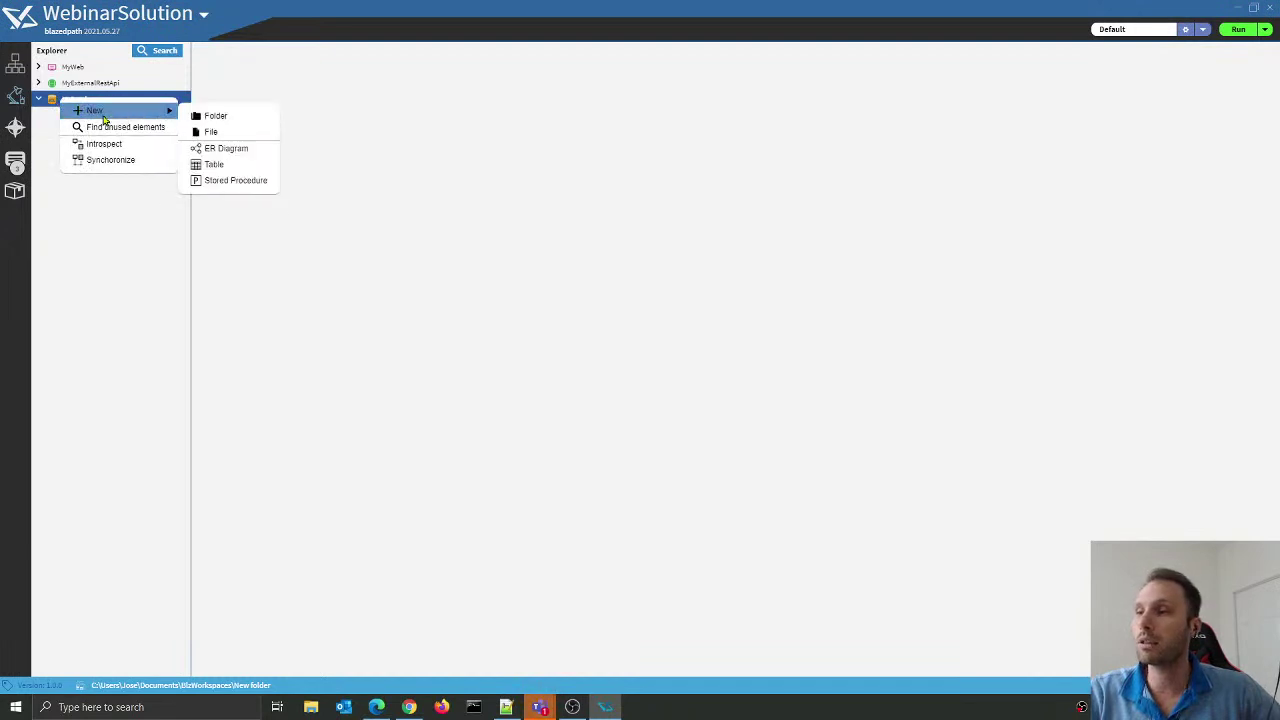
click(227, 150)
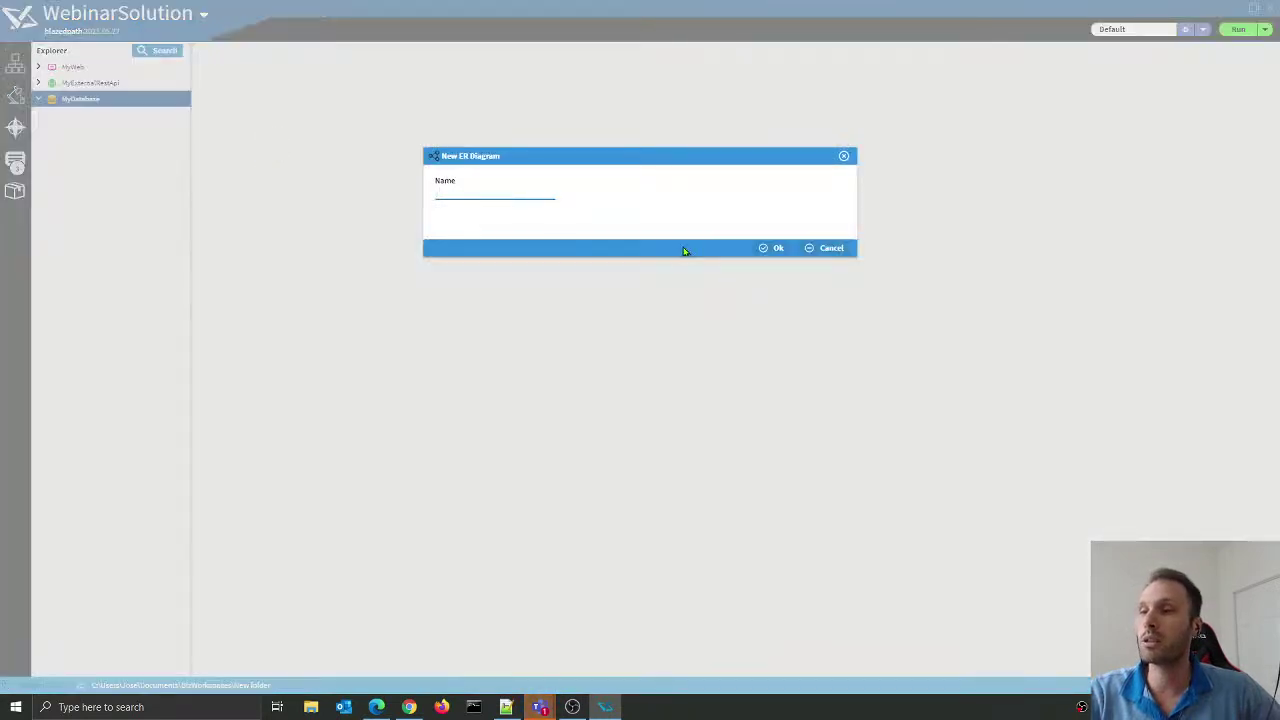
text(MyErDiagram)
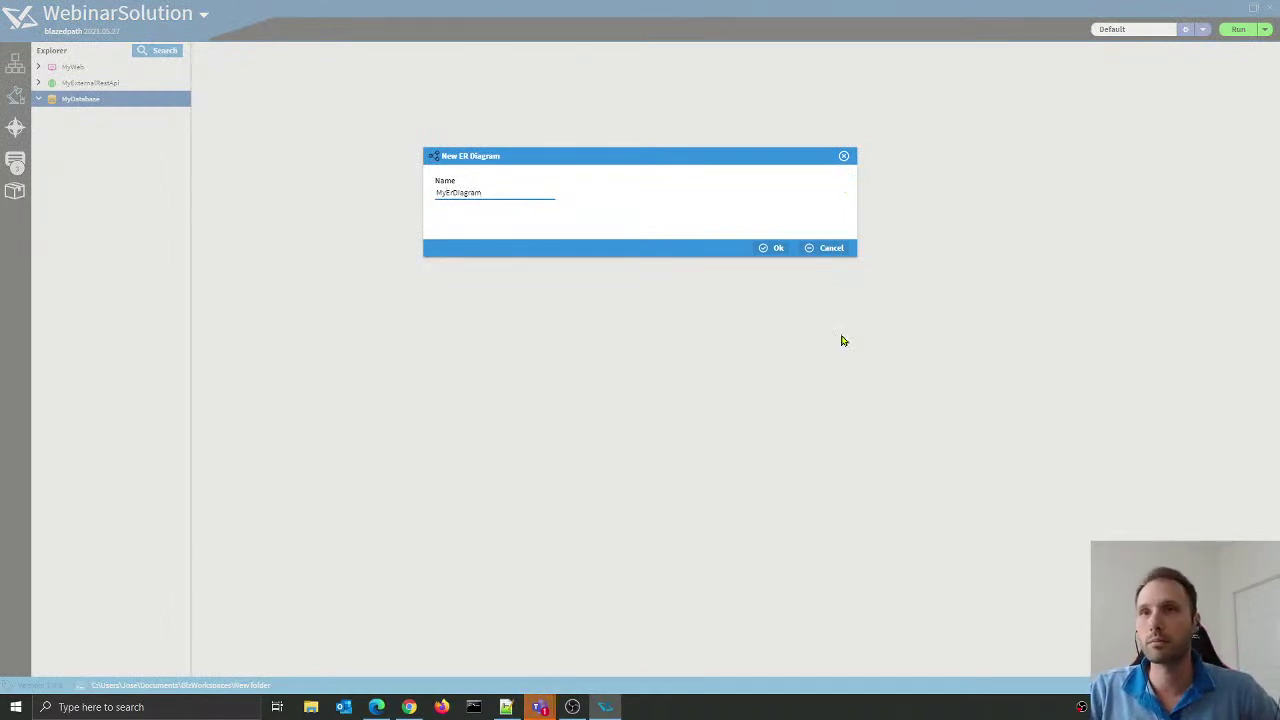
click(770, 248)
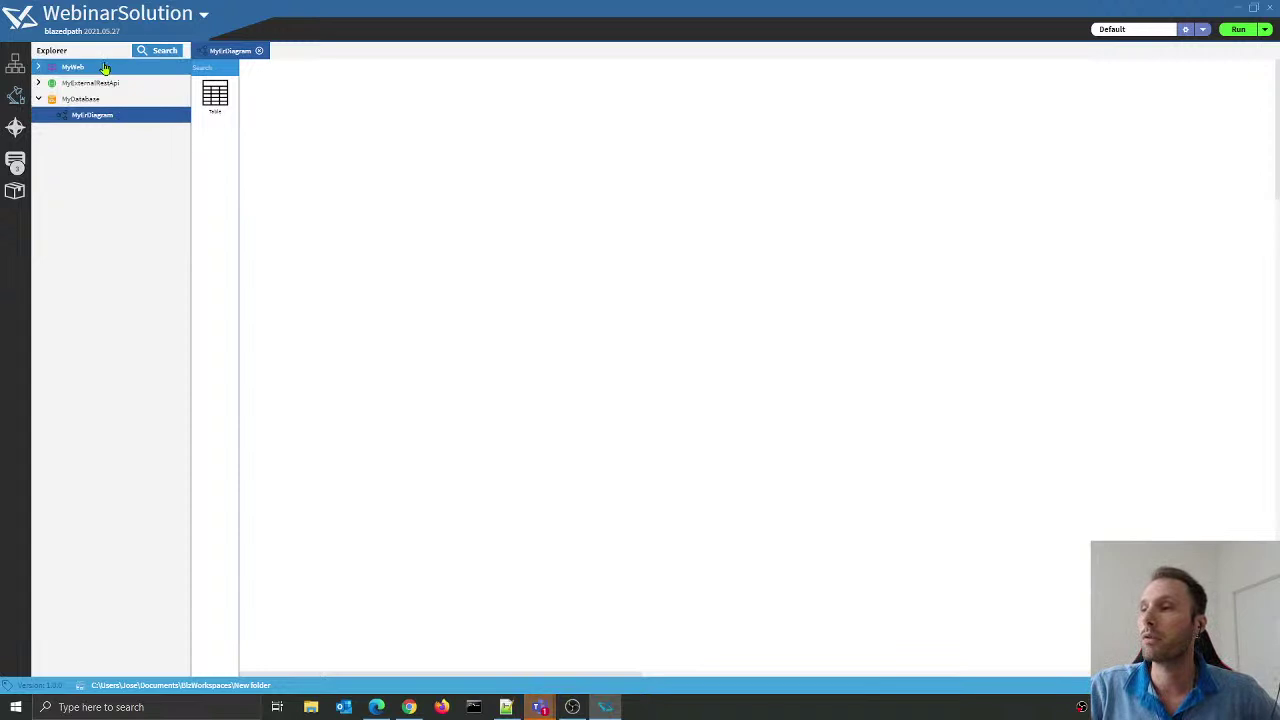
click(15, 64)
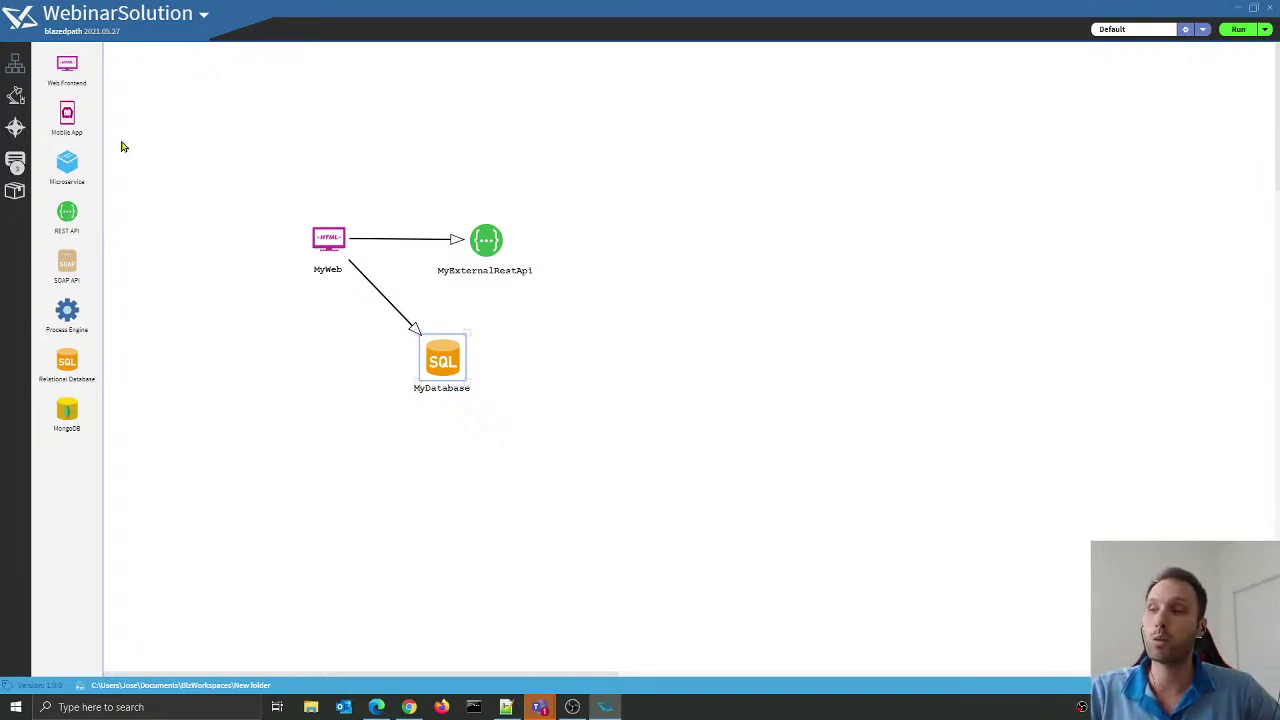
click(17, 97)
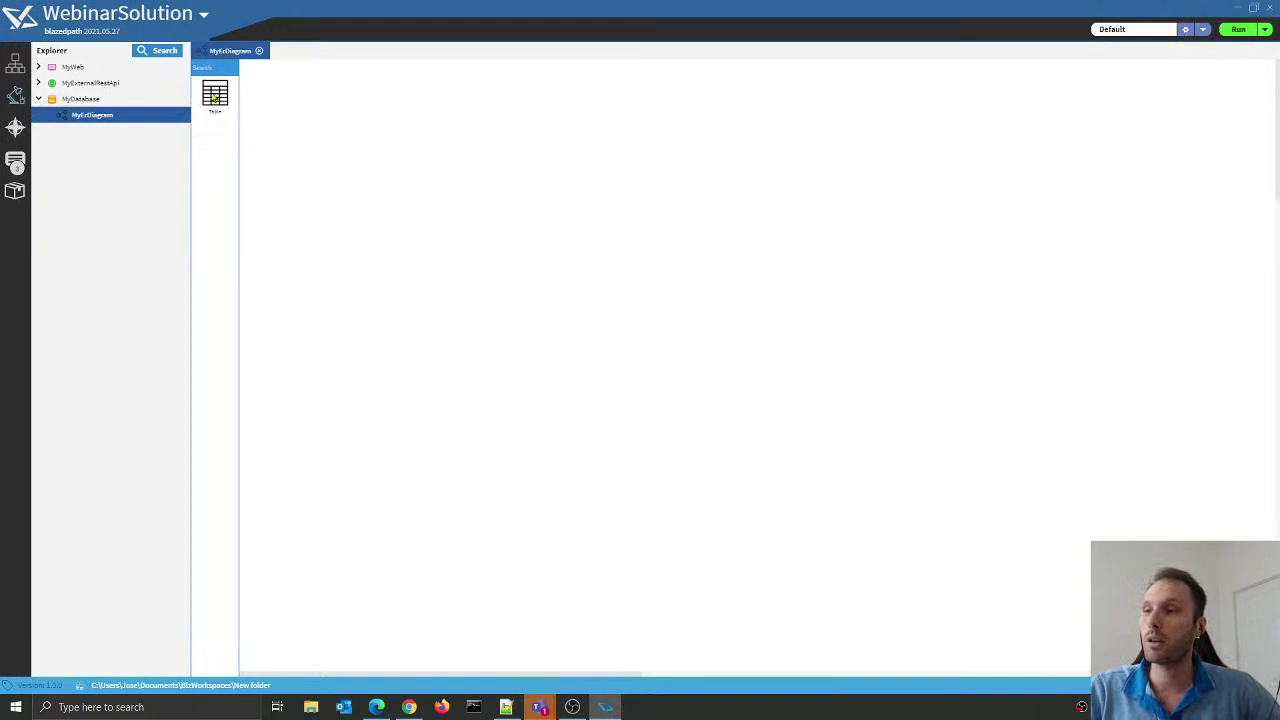
Step: Add a table named TblPerson to MyErDiagram and move it toward the upper left
drag(219, 108, 541, 176)
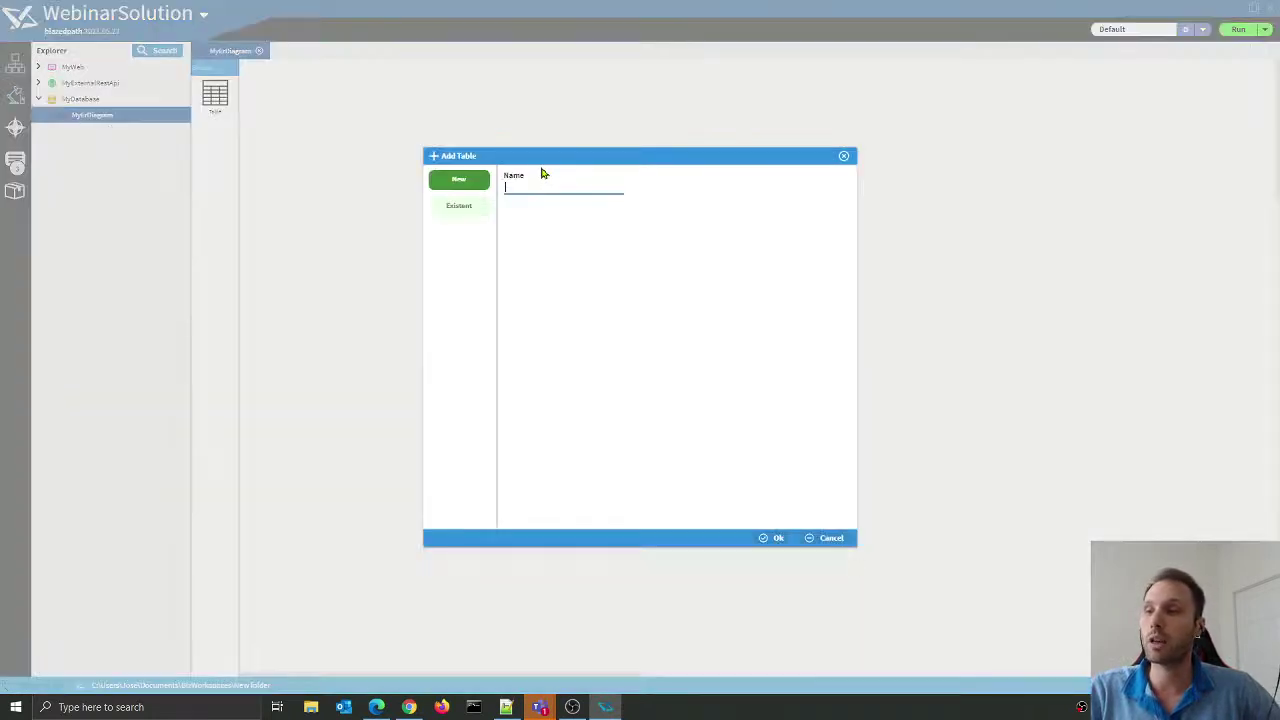
text(M)
key(BackSpace)
text(Tbl)
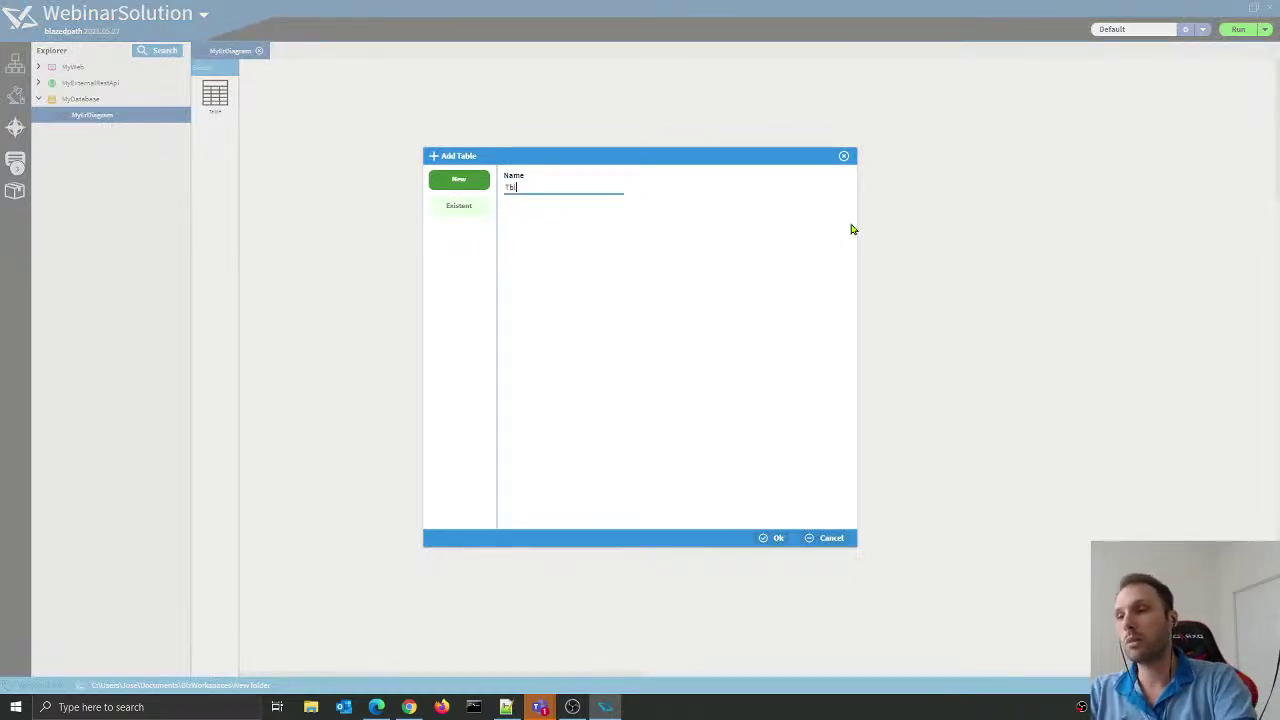
text(__)
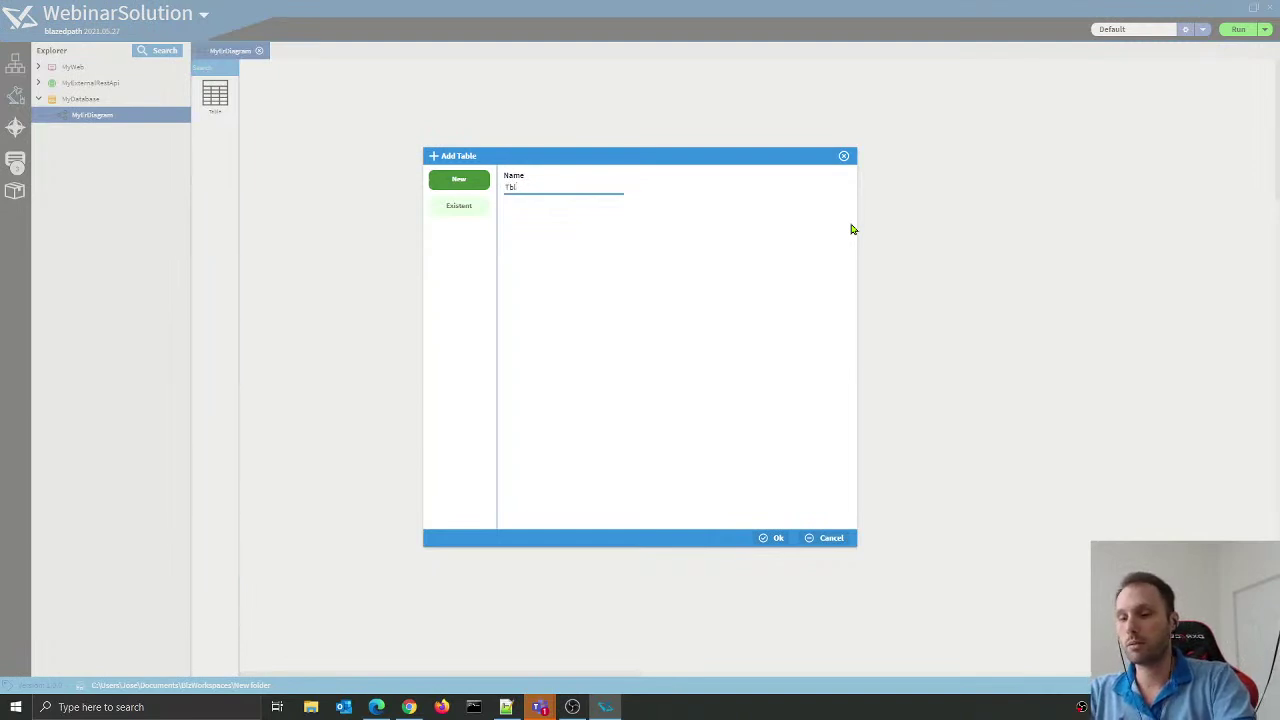
text(Person)
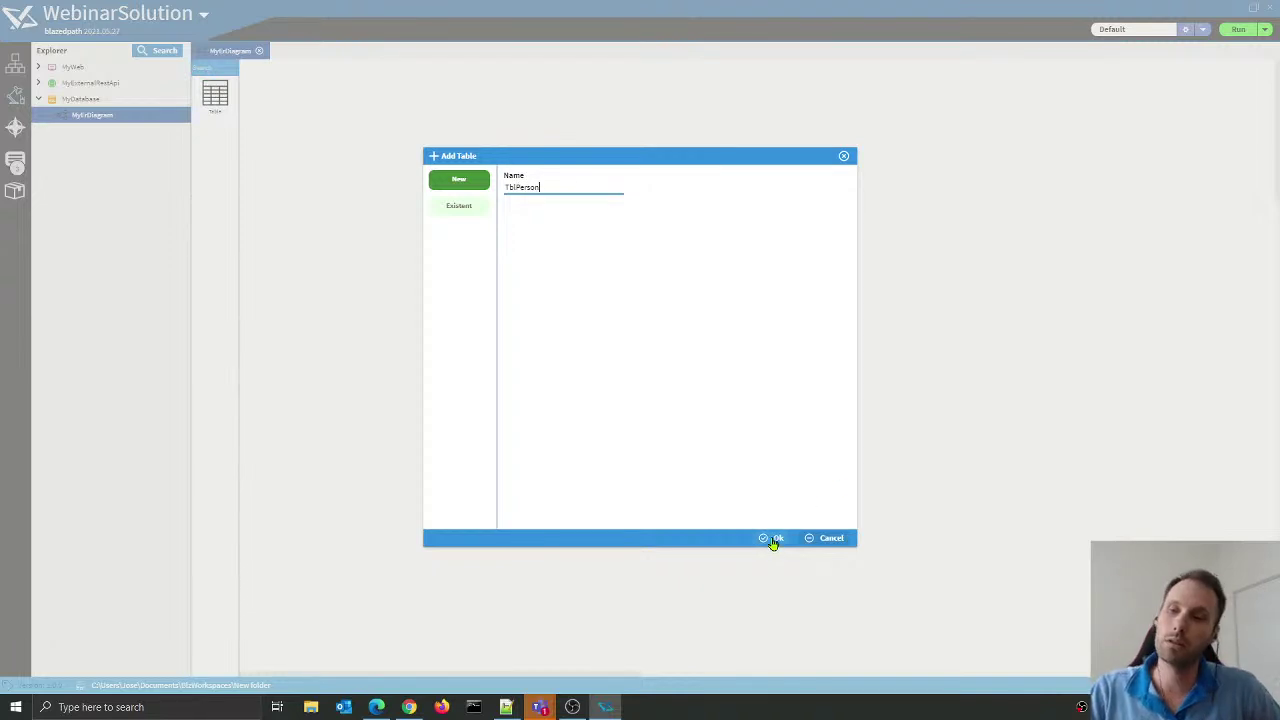
click(773, 541)
drag(631, 214, 476, 164)
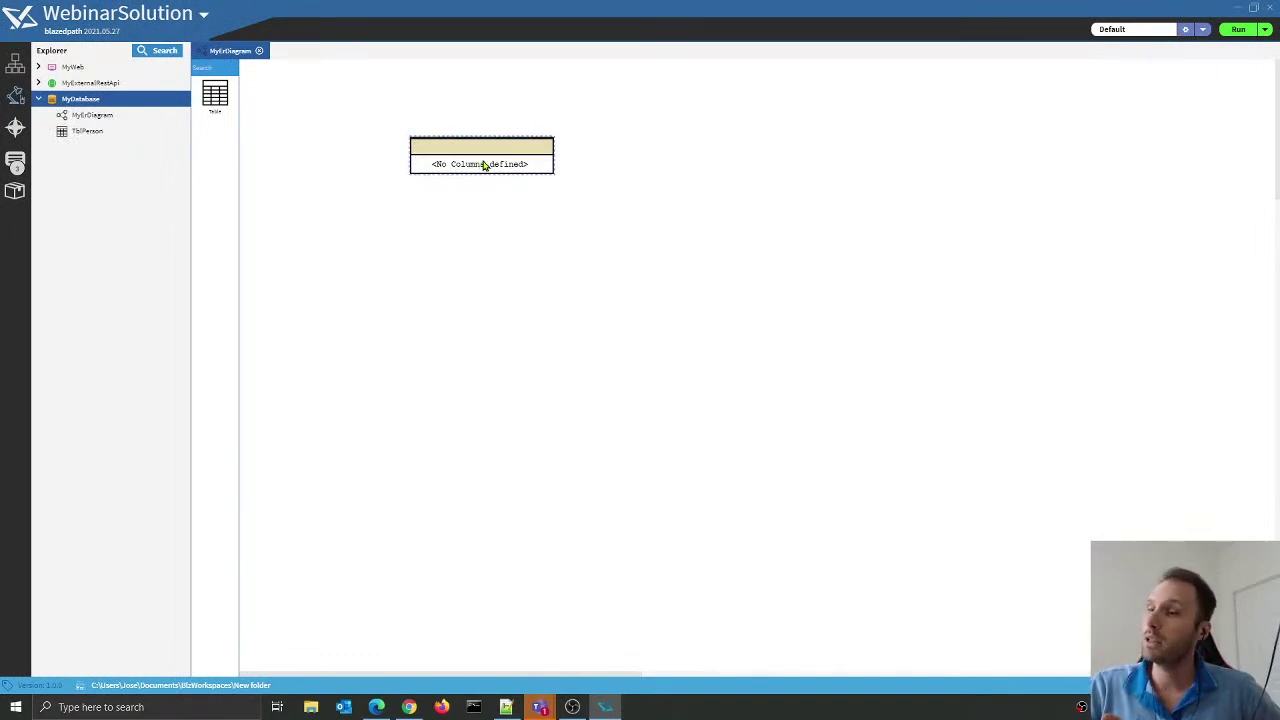
Step: Set TblPerson's table name to TBL_PERSON with an autoincremental primary key named id
double_click(483, 165)
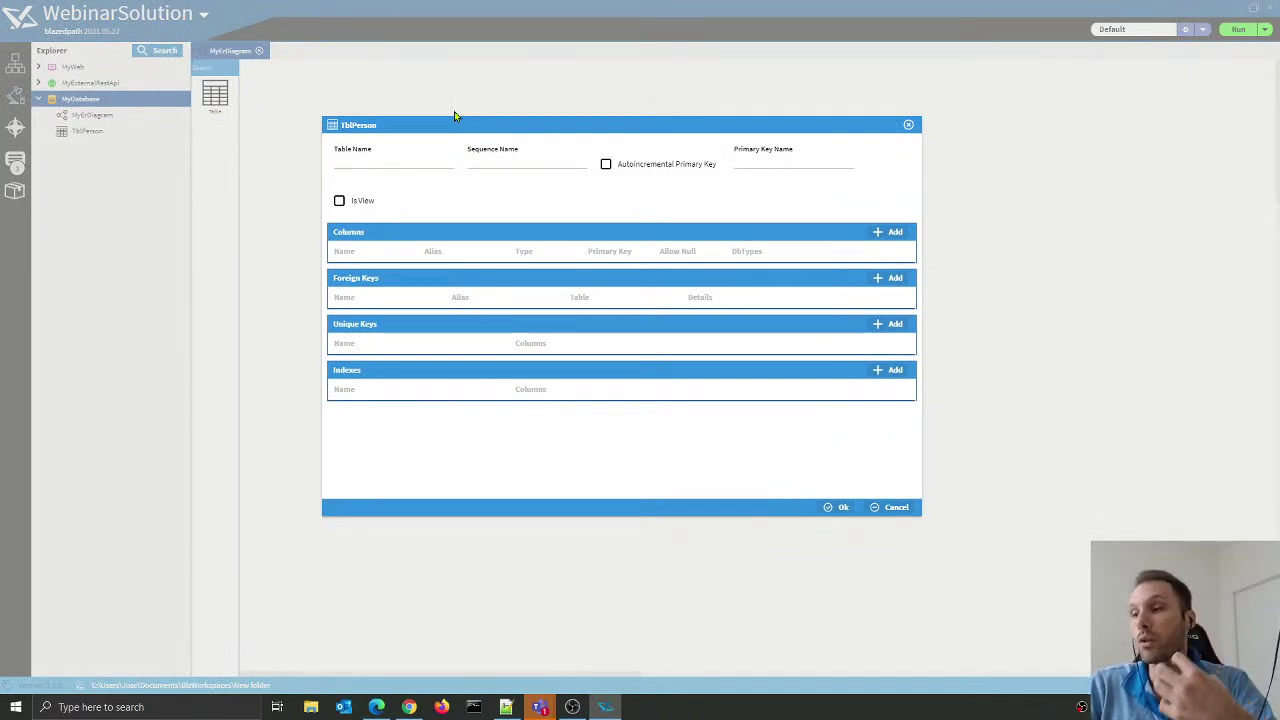
drag(402, 126, 421, 190)
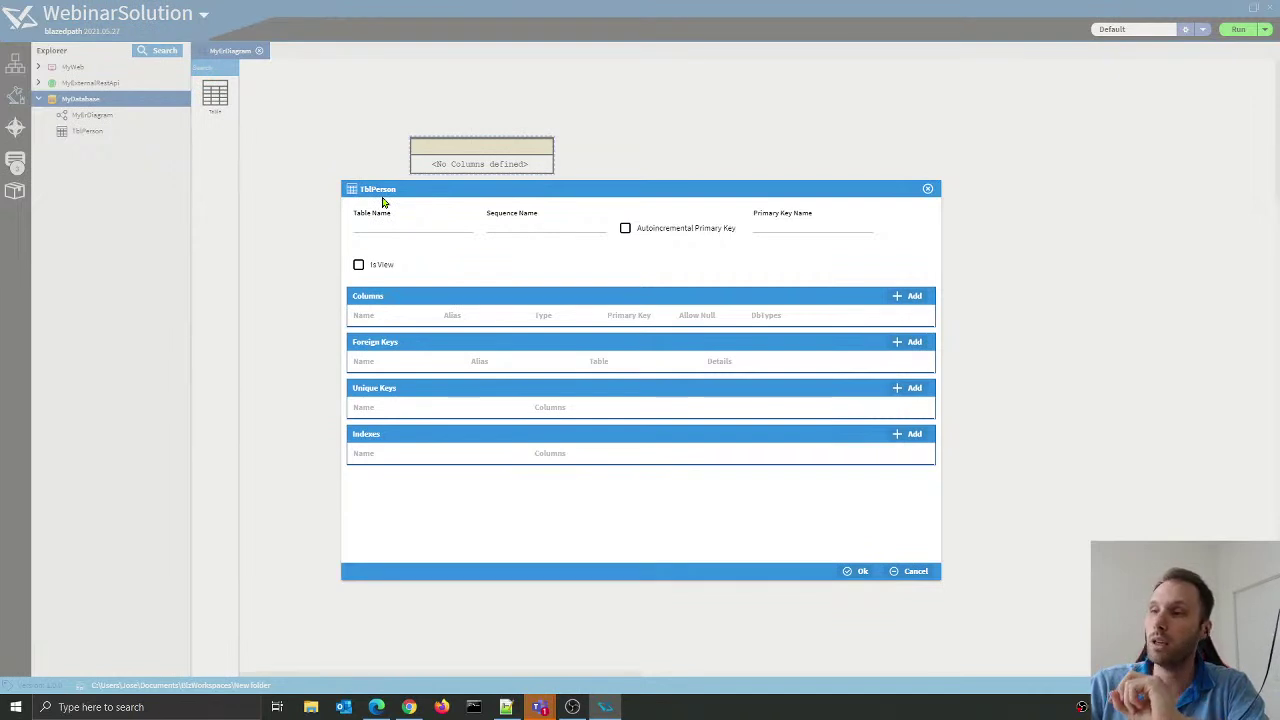
click(372, 224)
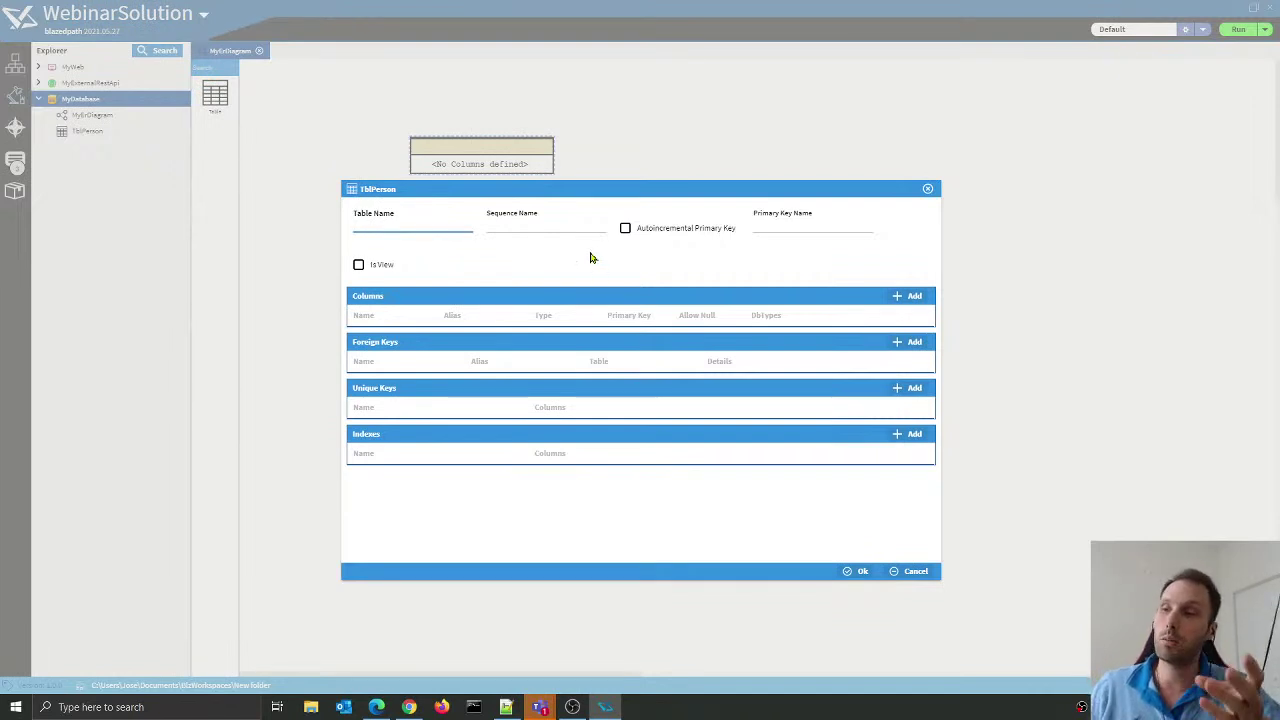
text(Tbl)
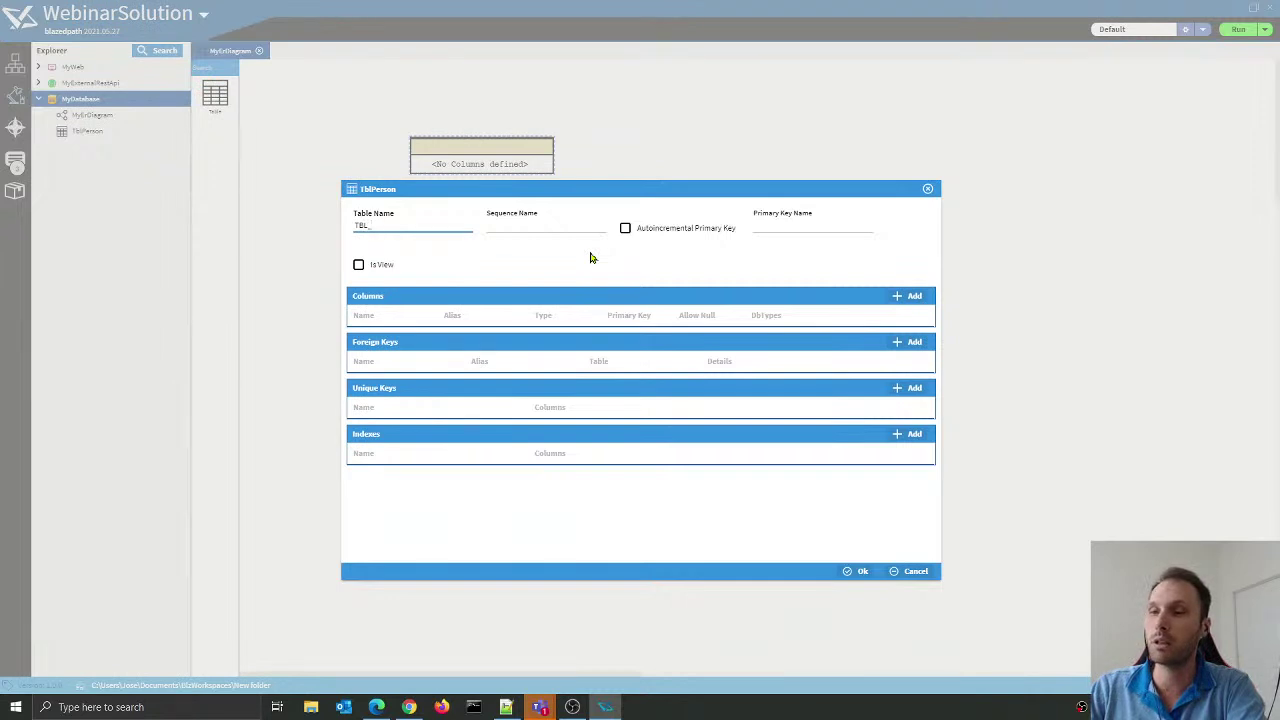
text(_PERSON)
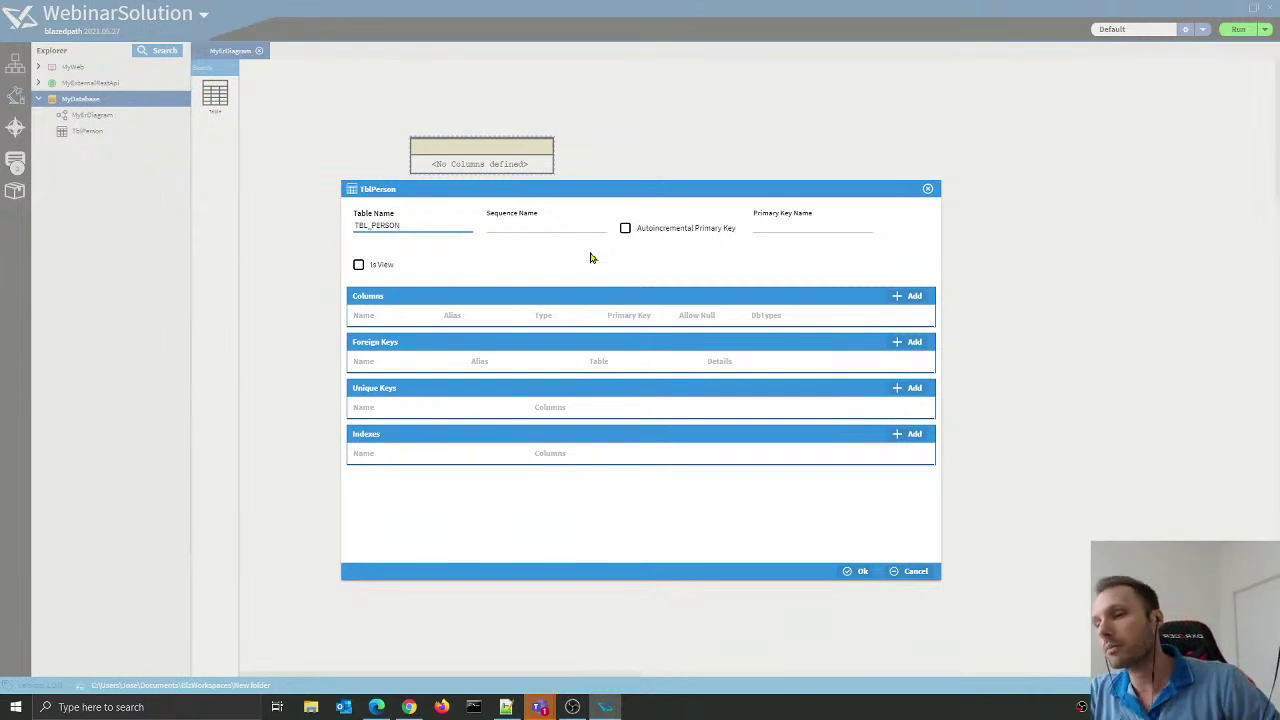
click(625, 229)
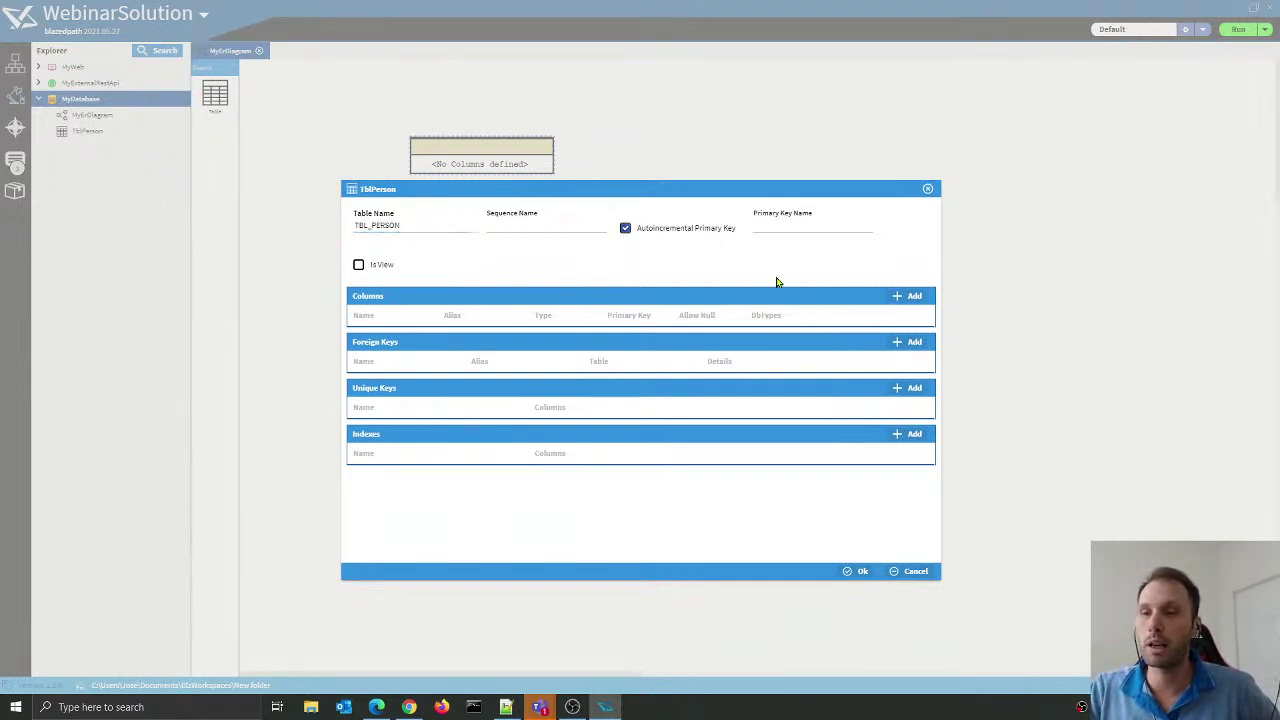
click(821, 229)
text(id)
click(866, 262)
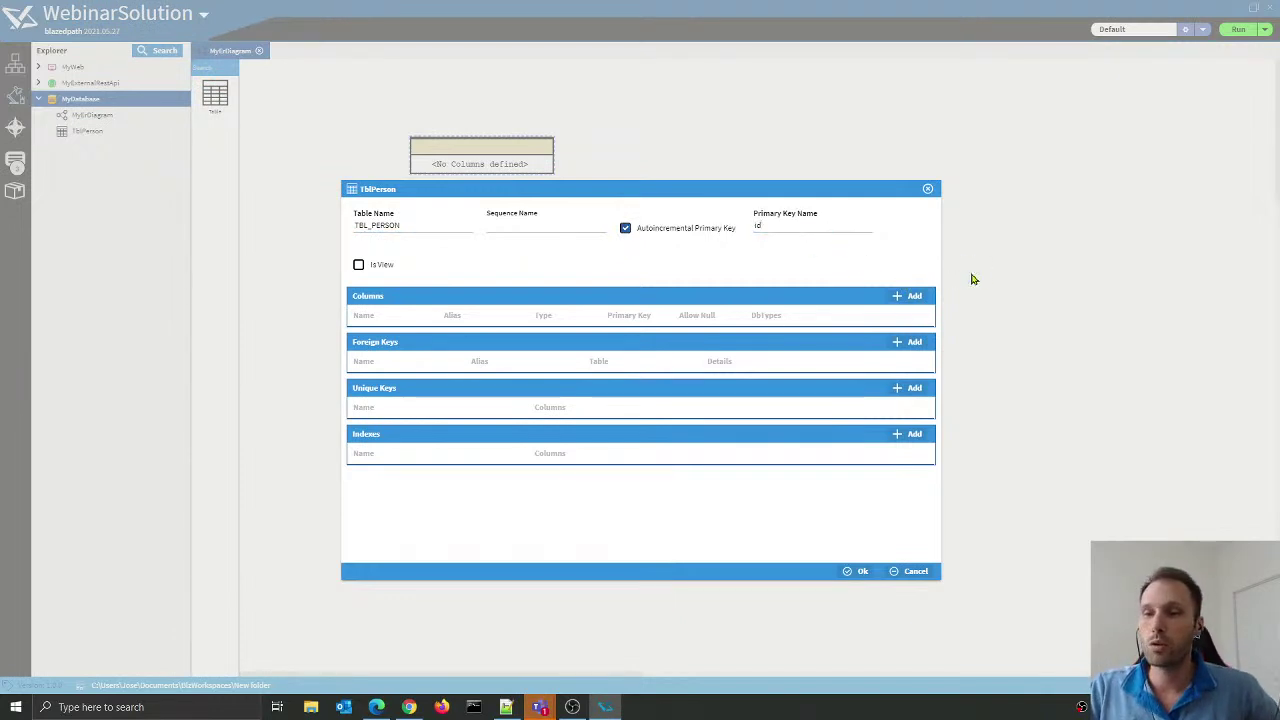
Step: Add an integer primary-key column ID and save the TBL_PERSON table definition
click(913, 296)
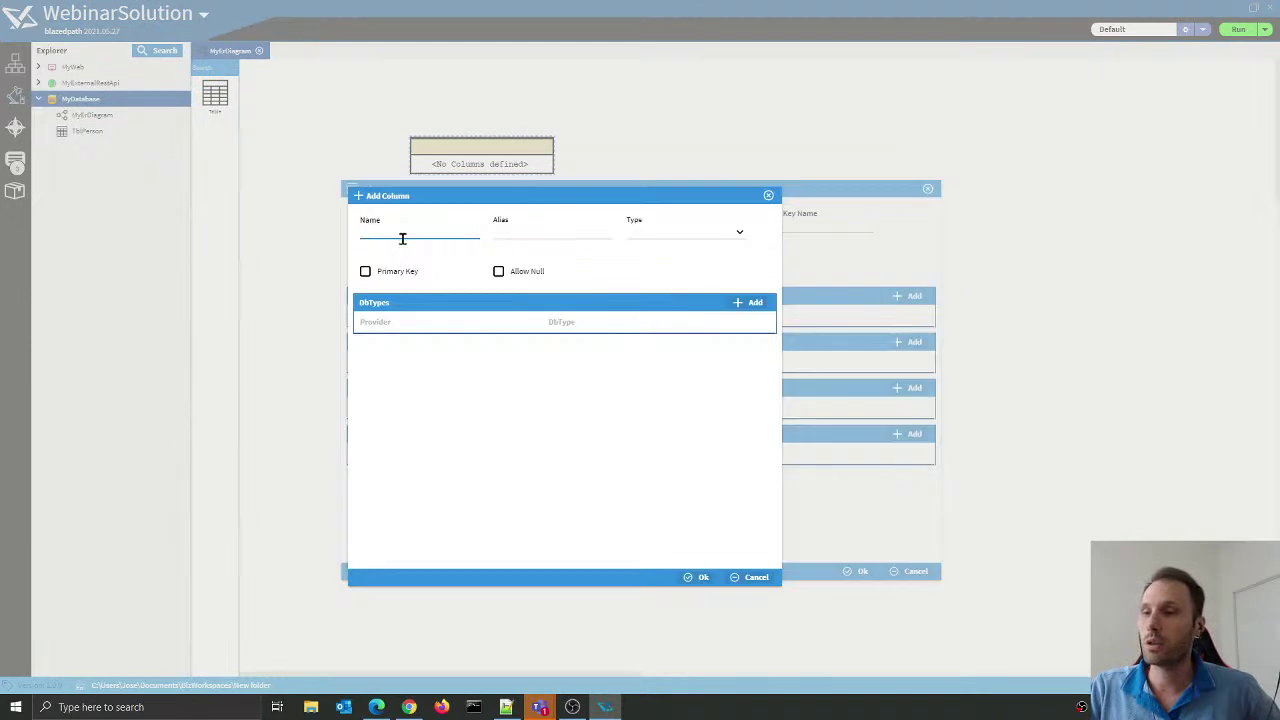
text(ID)
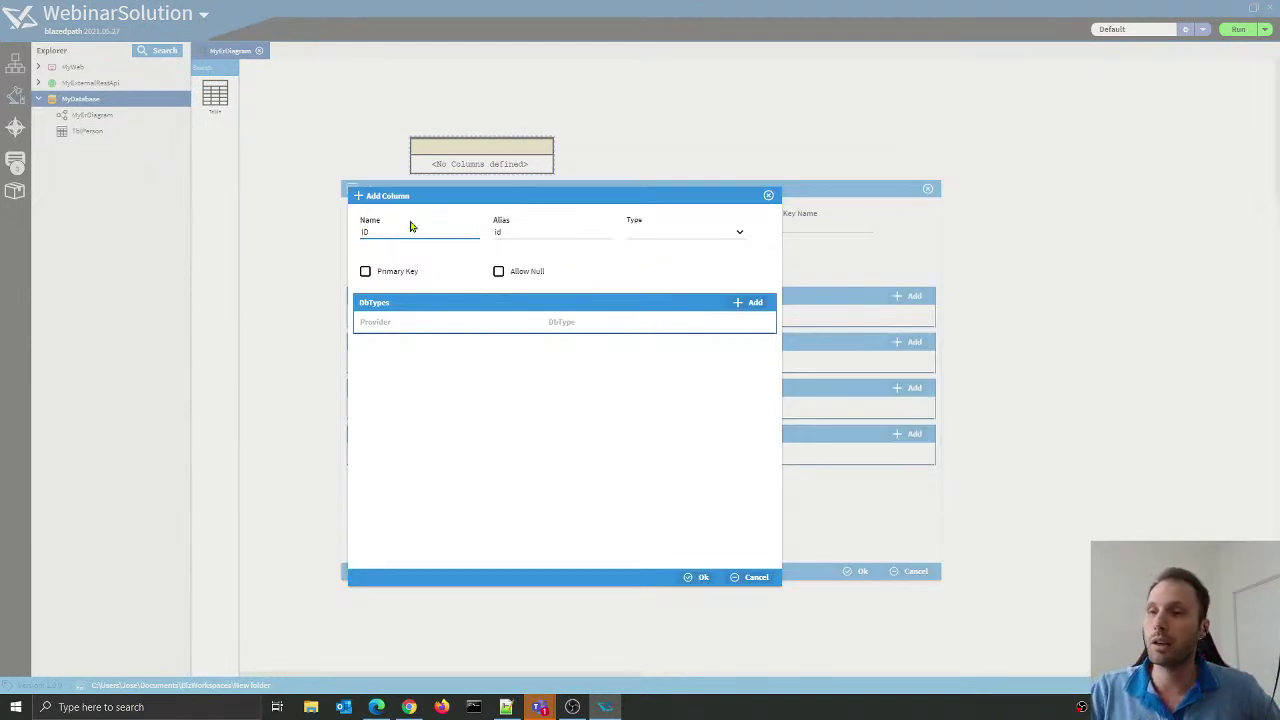
click(506, 232)
click(725, 271)
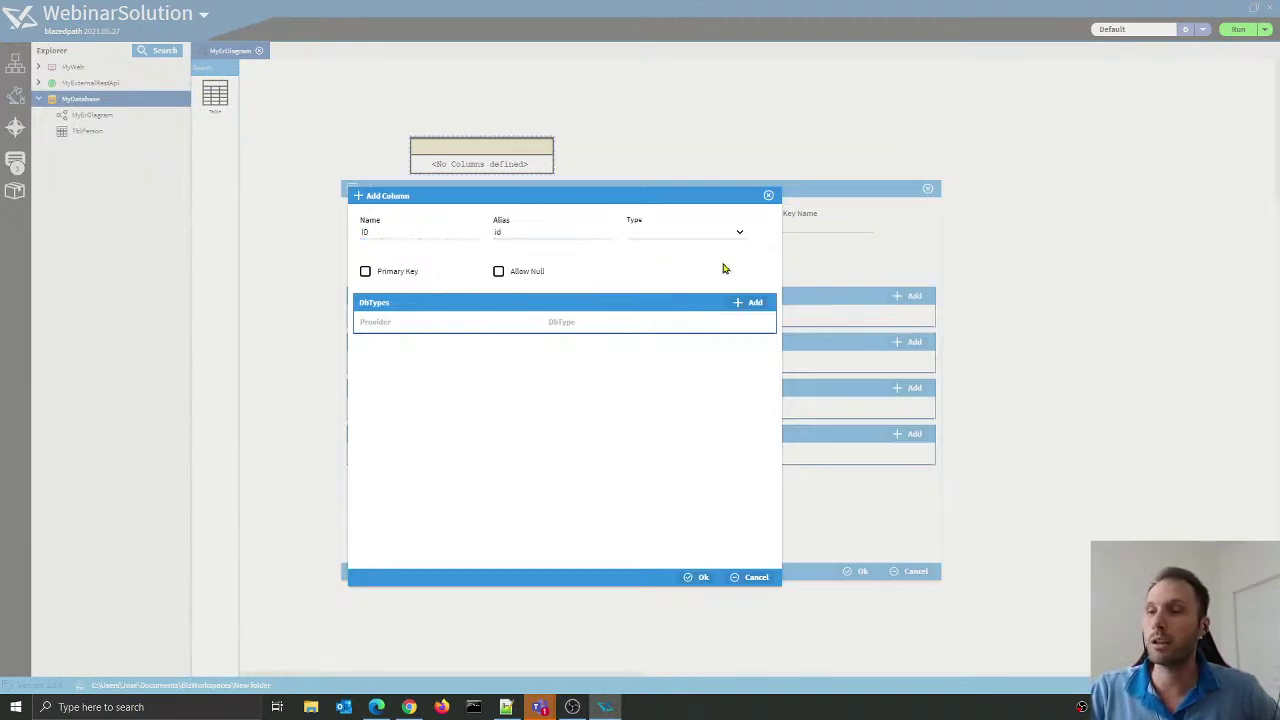
click(714, 236)
click(670, 267)
click(365, 271)
click(694, 578)
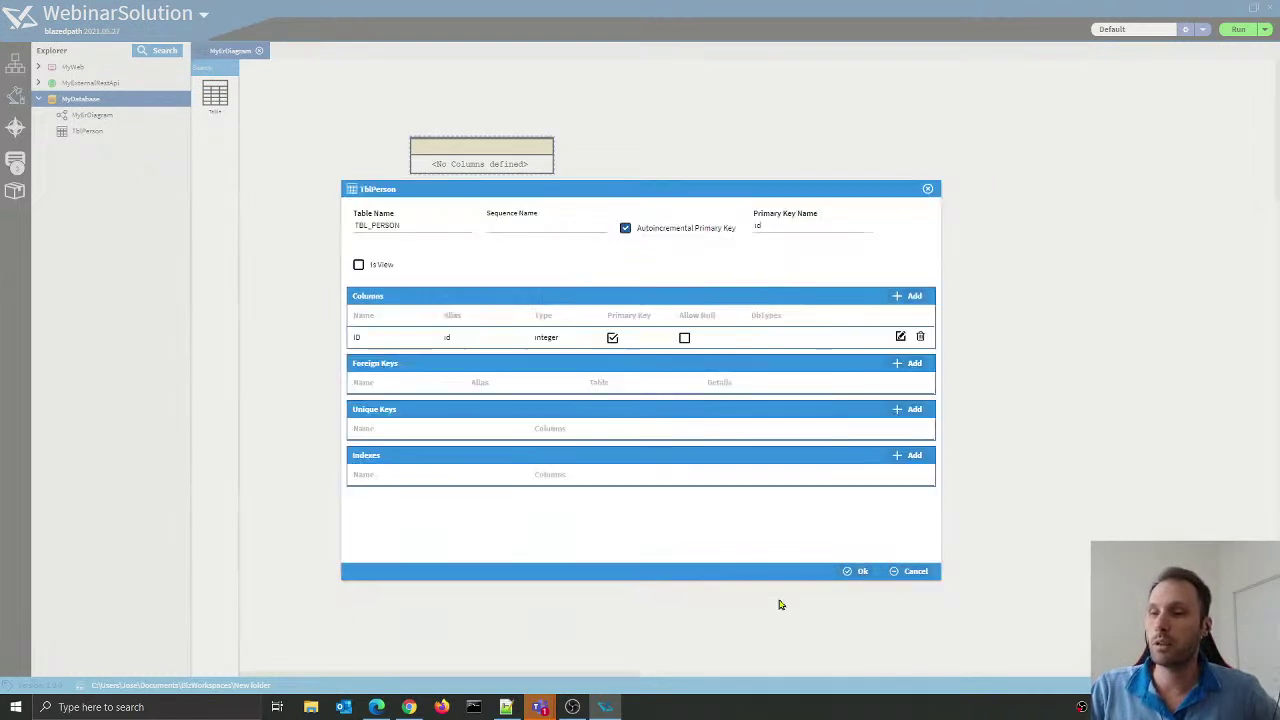
click(862, 577)
drag(500, 172, 478, 170)
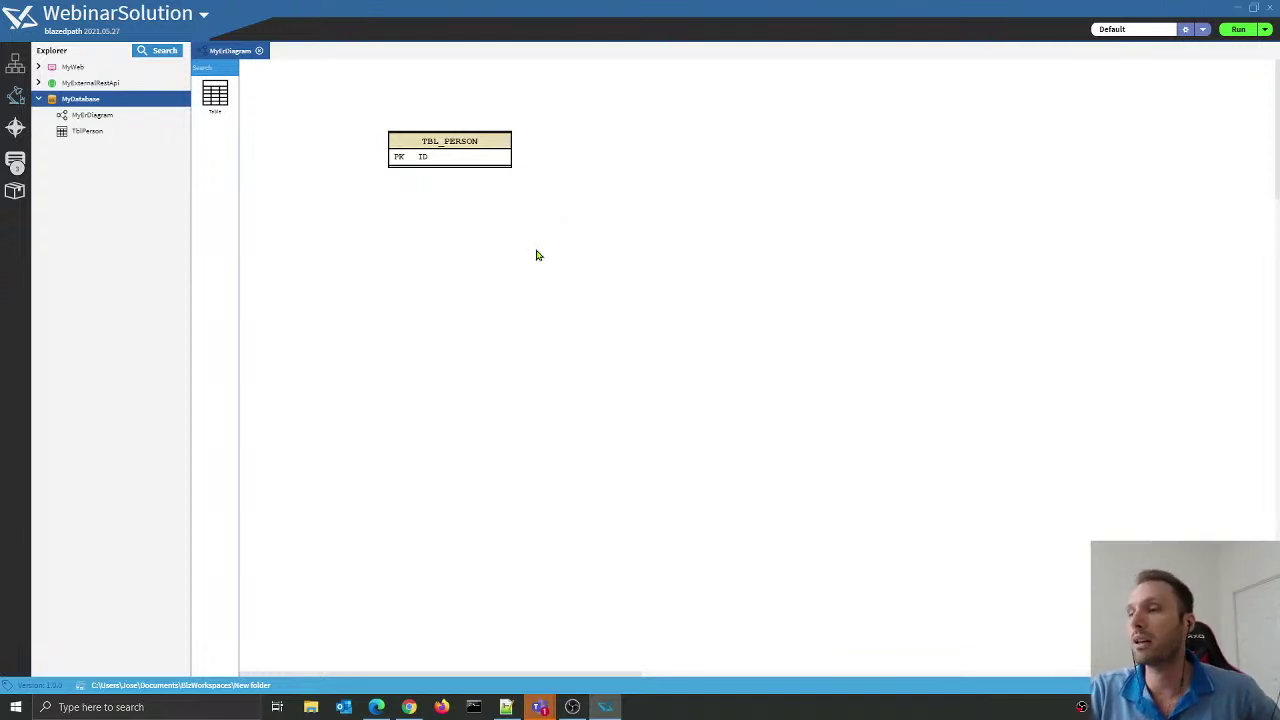
Step: Close the MyErDiagram editor tab and refocus the Blazedpath window
click(259, 50)
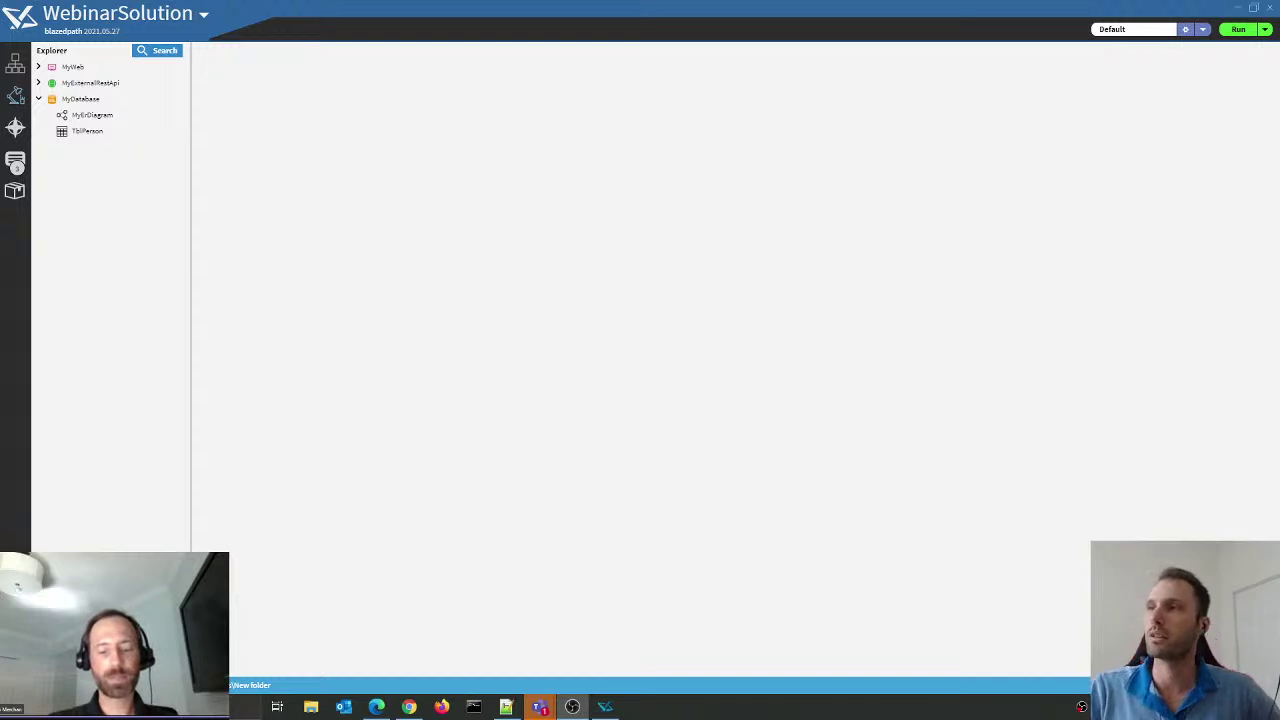
click(669, 206)
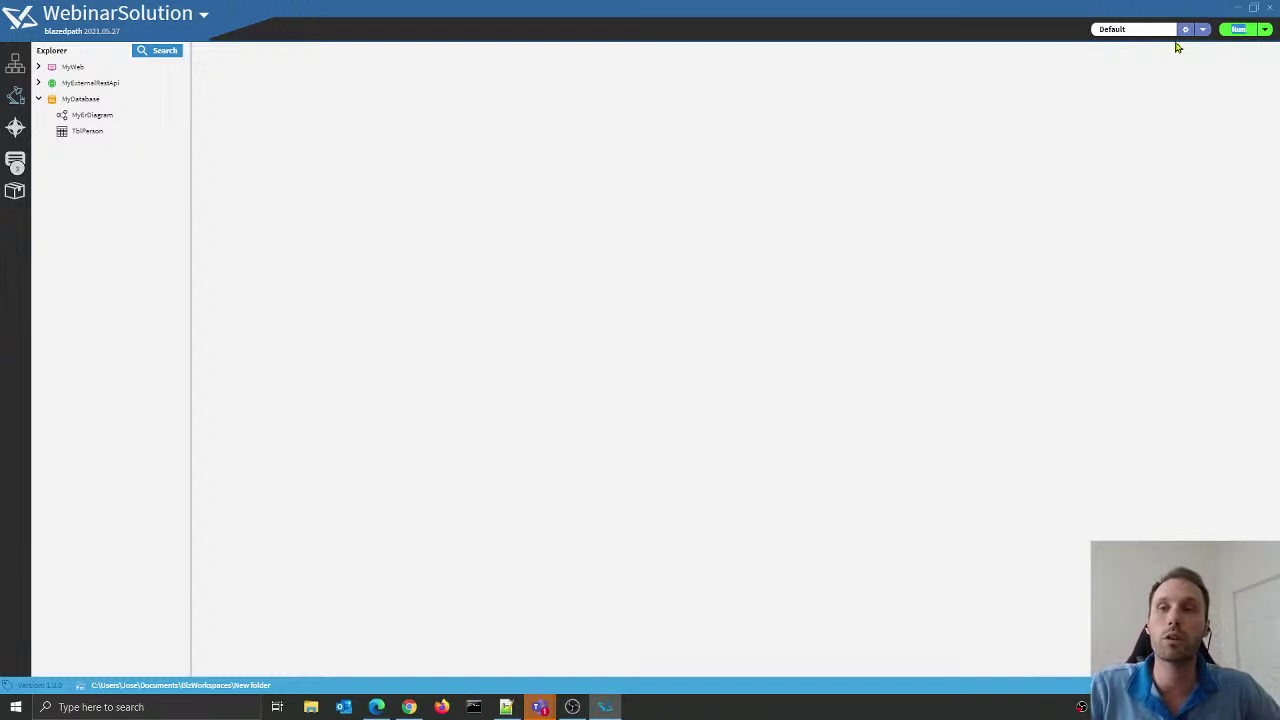
click(1203, 30)
click(1203, 38)
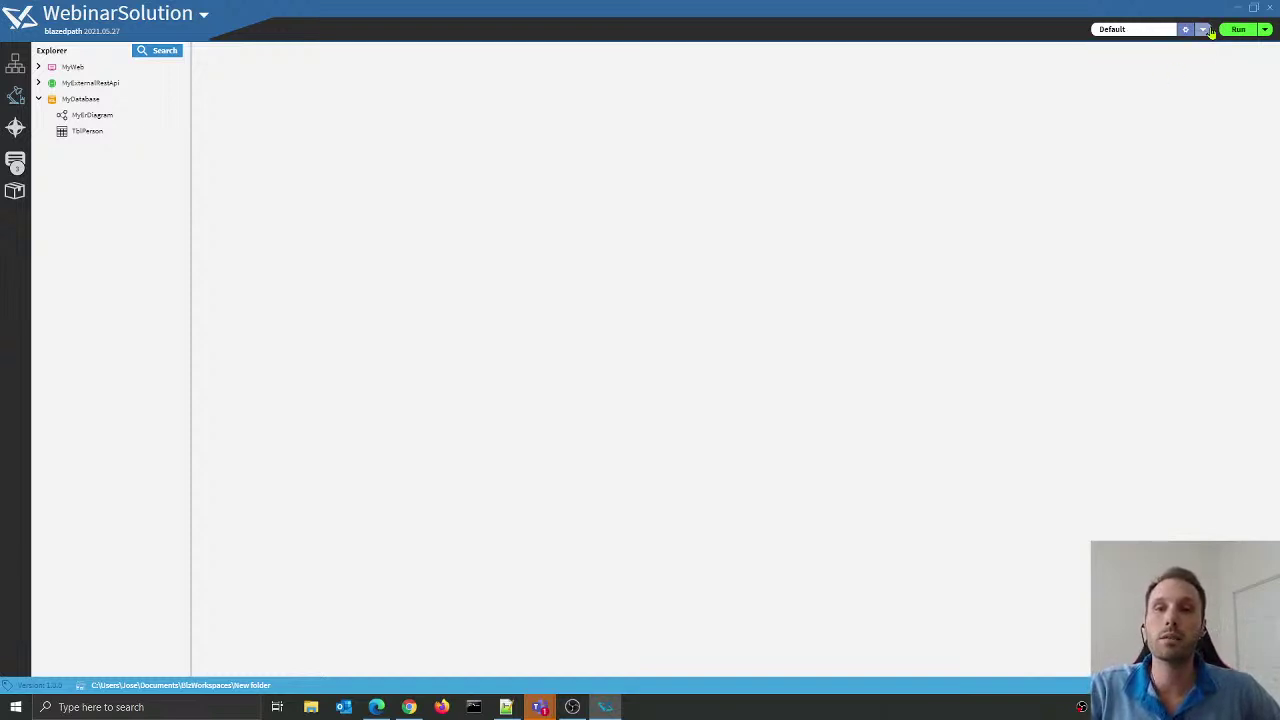
click(1203, 31)
click(1211, 119)
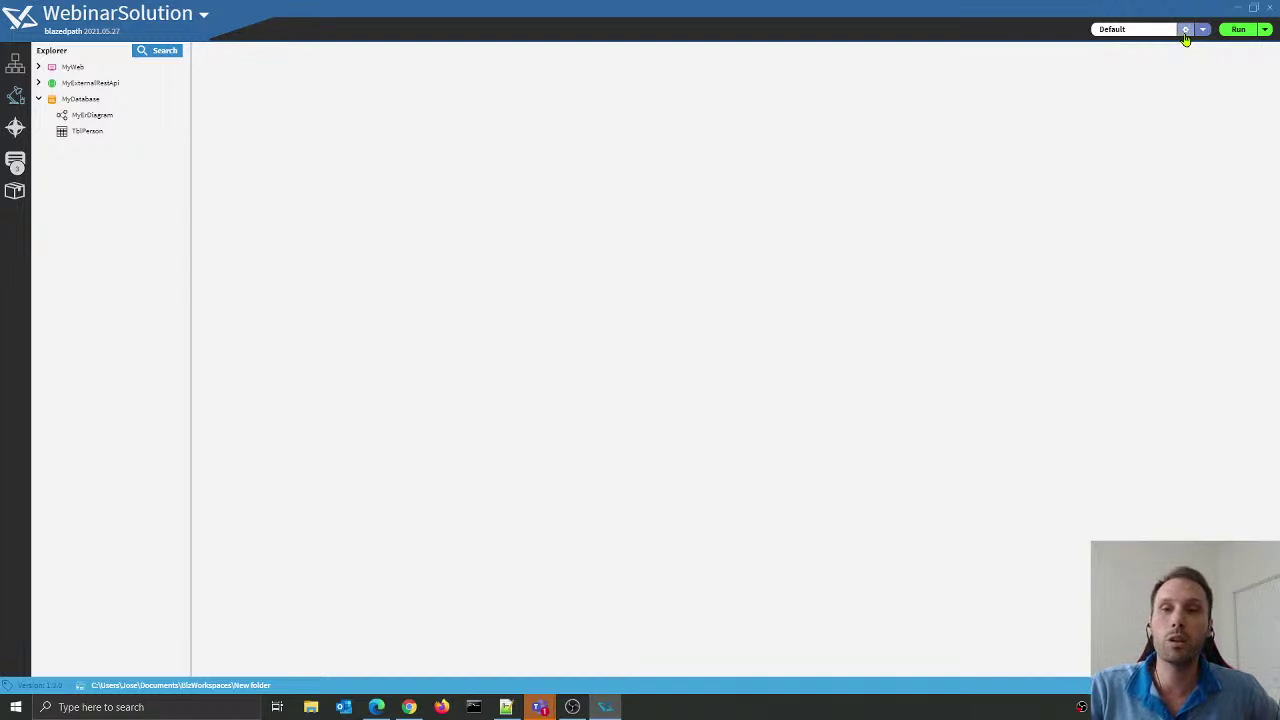
click(1186, 32)
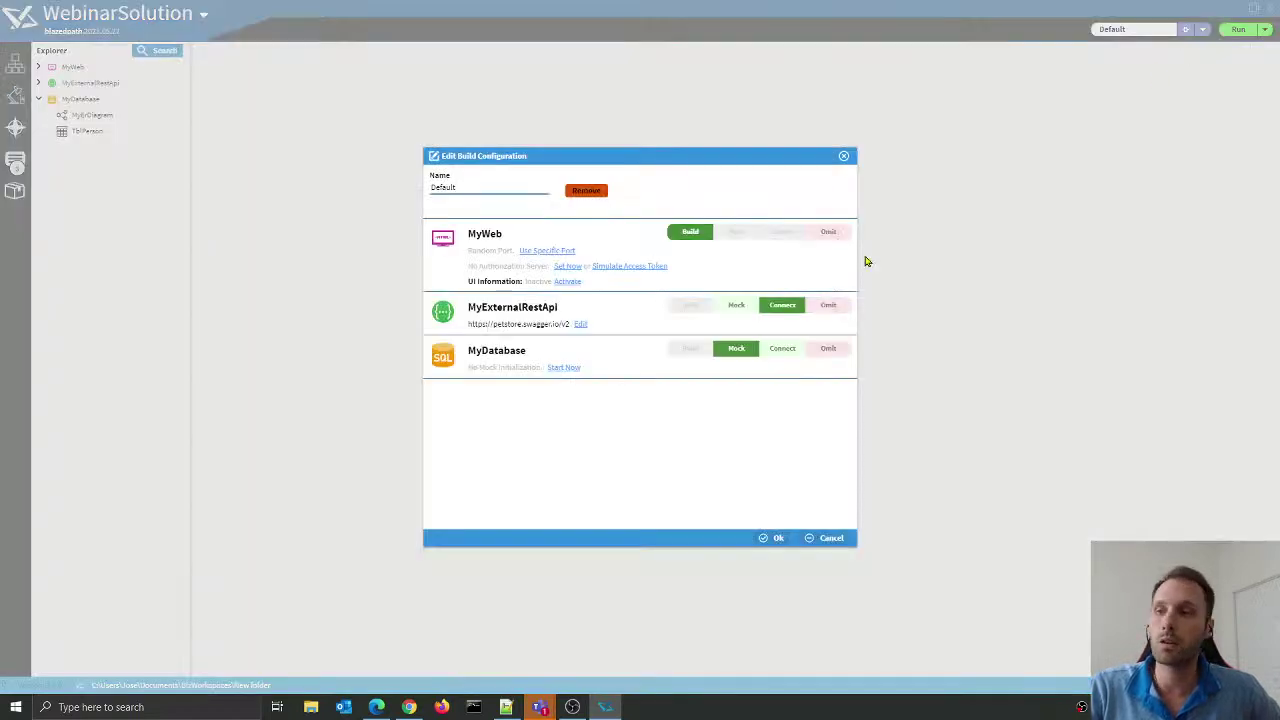
drag(584, 155, 681, 119)
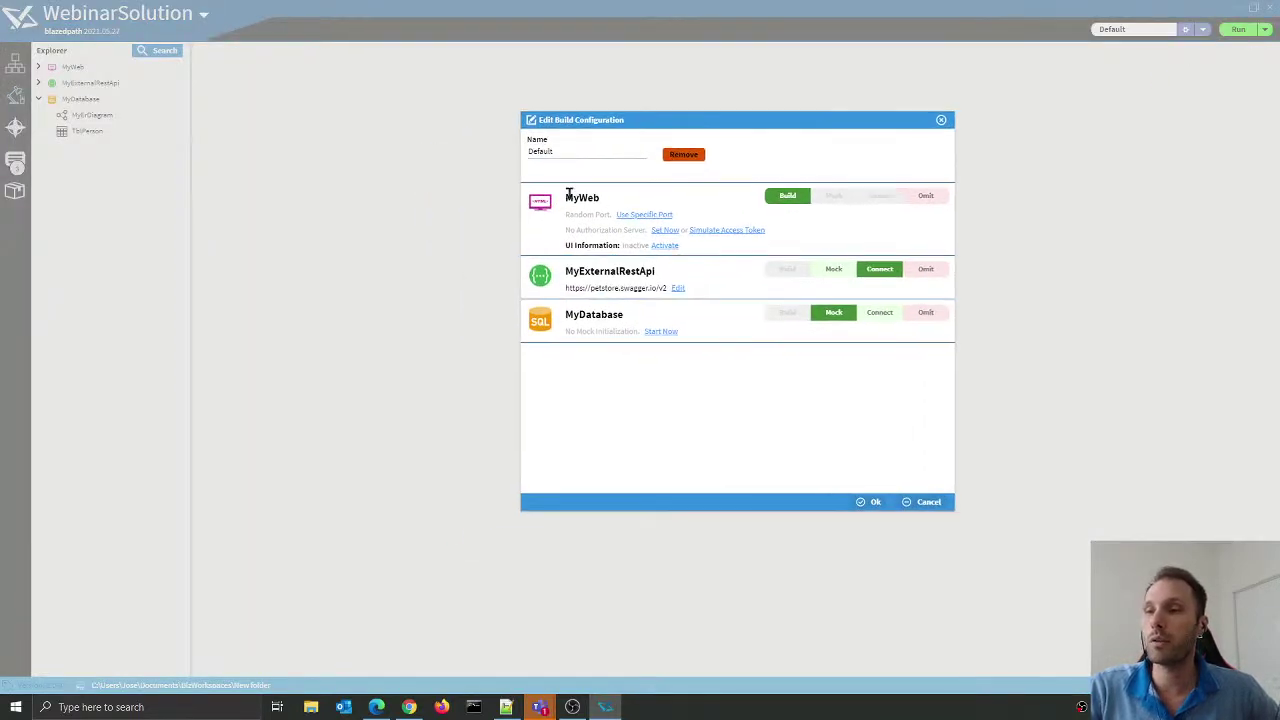
drag(569, 194, 629, 200)
click(677, 198)
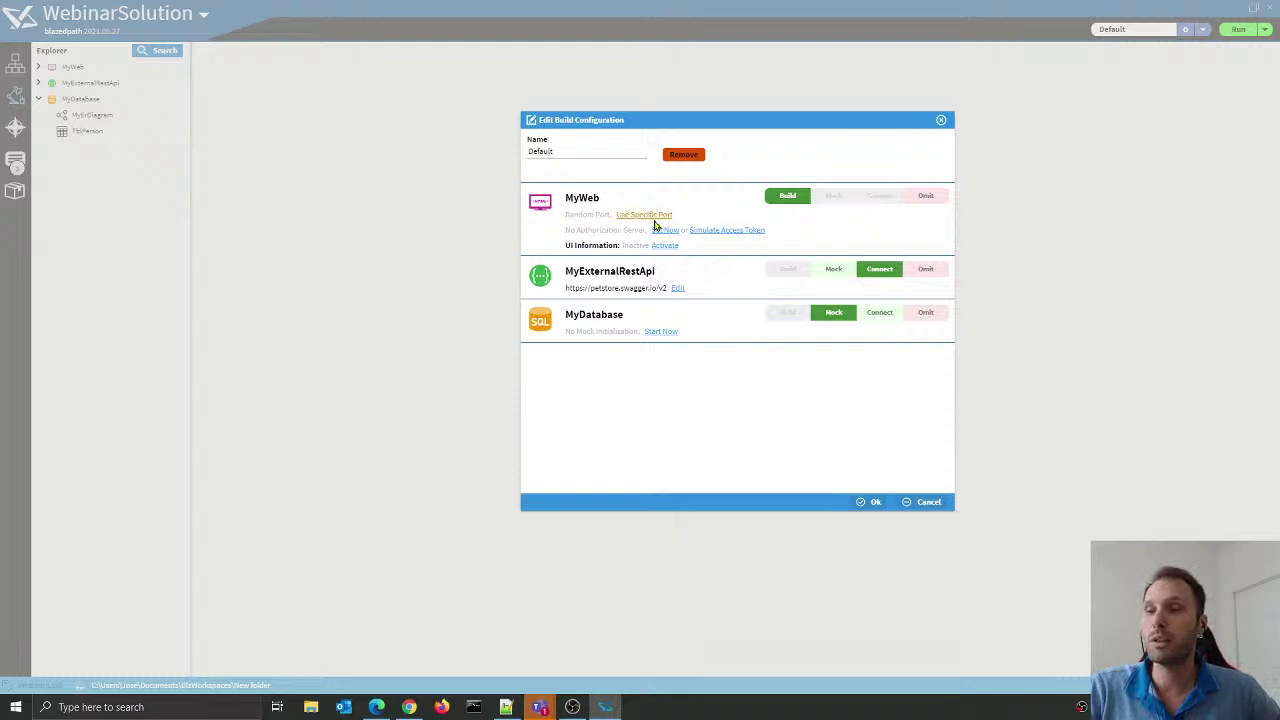
drag(568, 214, 640, 230)
click(598, 230)
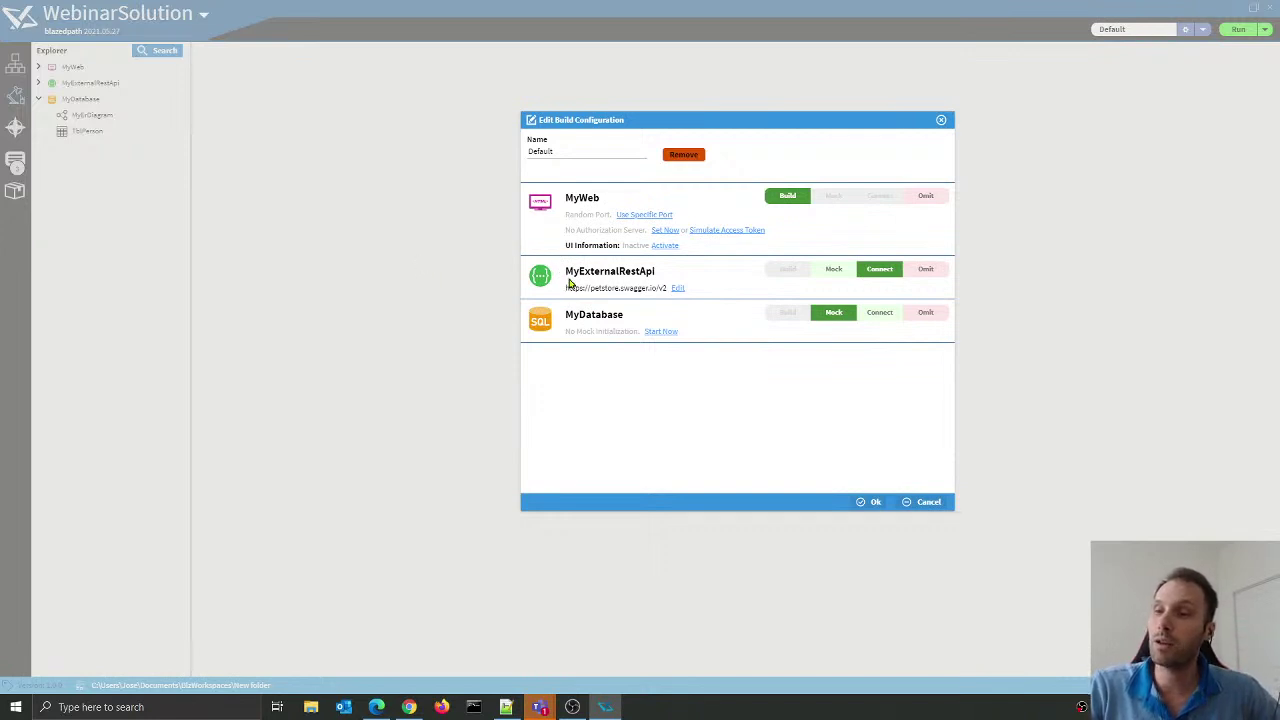
mouse_move(566, 289)
mouse_down()
mouse_move(660, 287)
mouse_move(572, 286)
mouse_up()
click(665, 287)
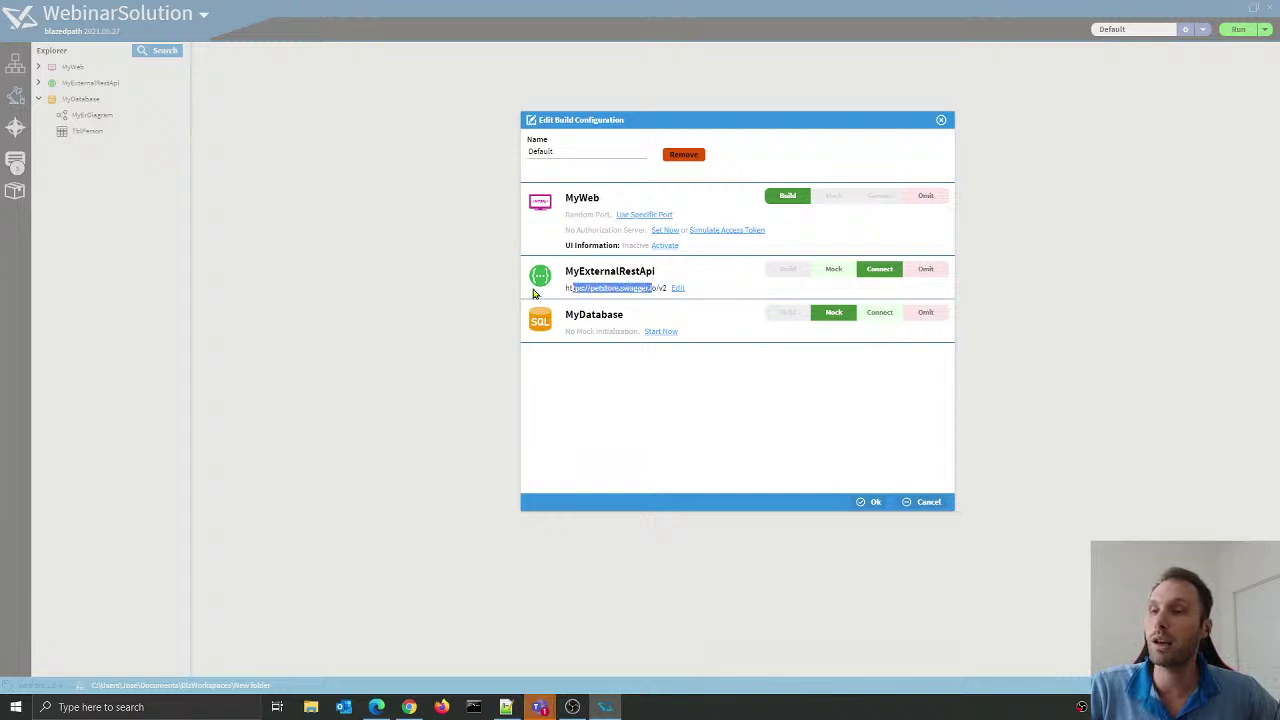
click(541, 296)
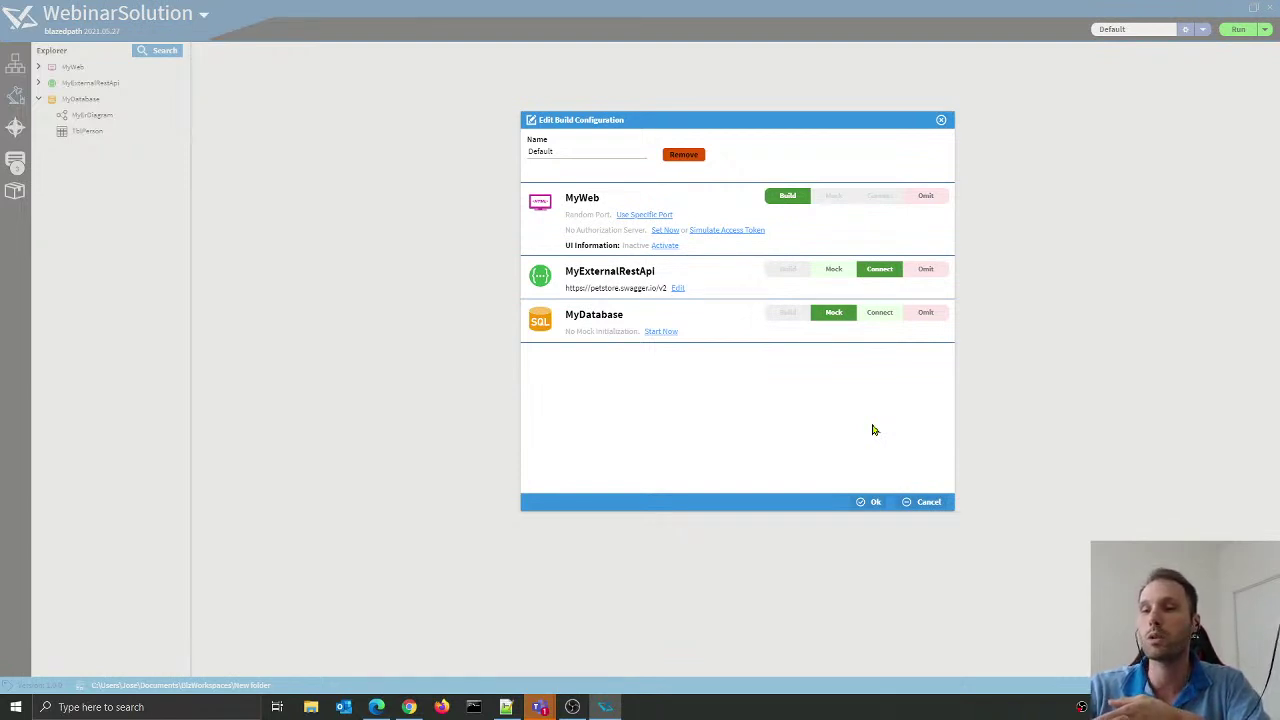
click(870, 502)
Step: Run WebinarSolution, confirm MyDatabase and MyWeb started in the log, and open the MyDatabase manager
click(1243, 34)
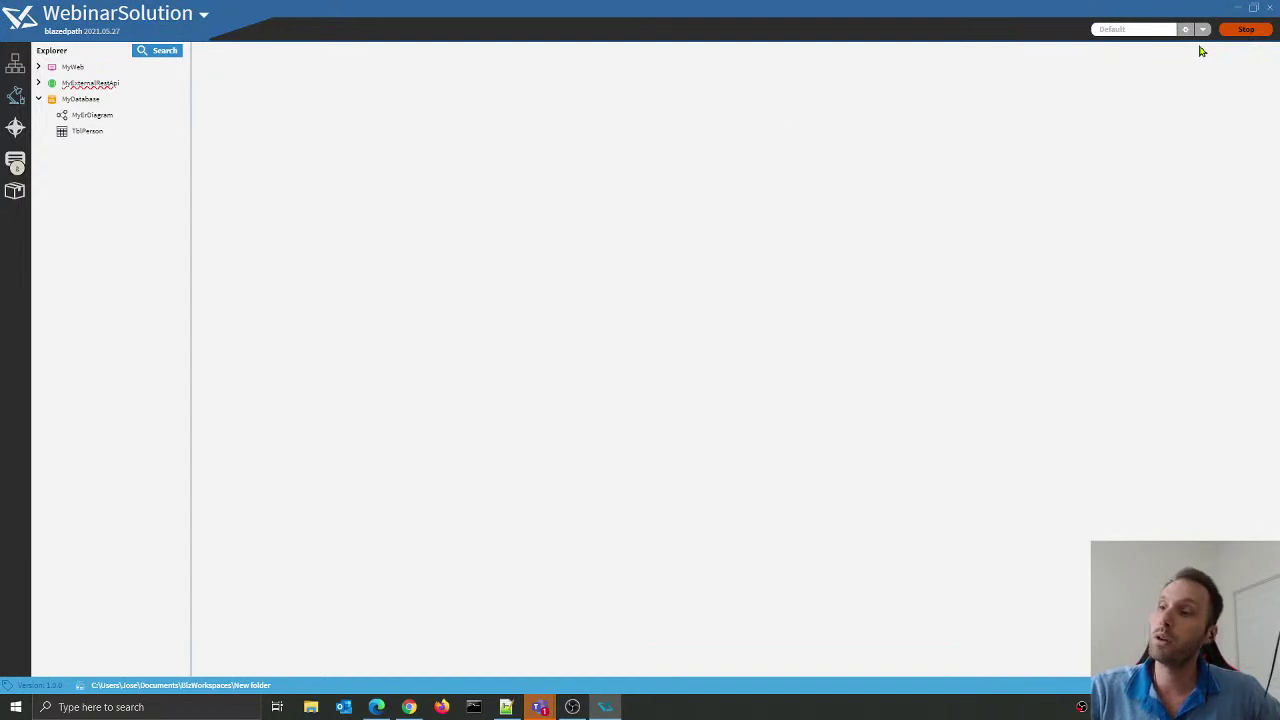
click(16, 164)
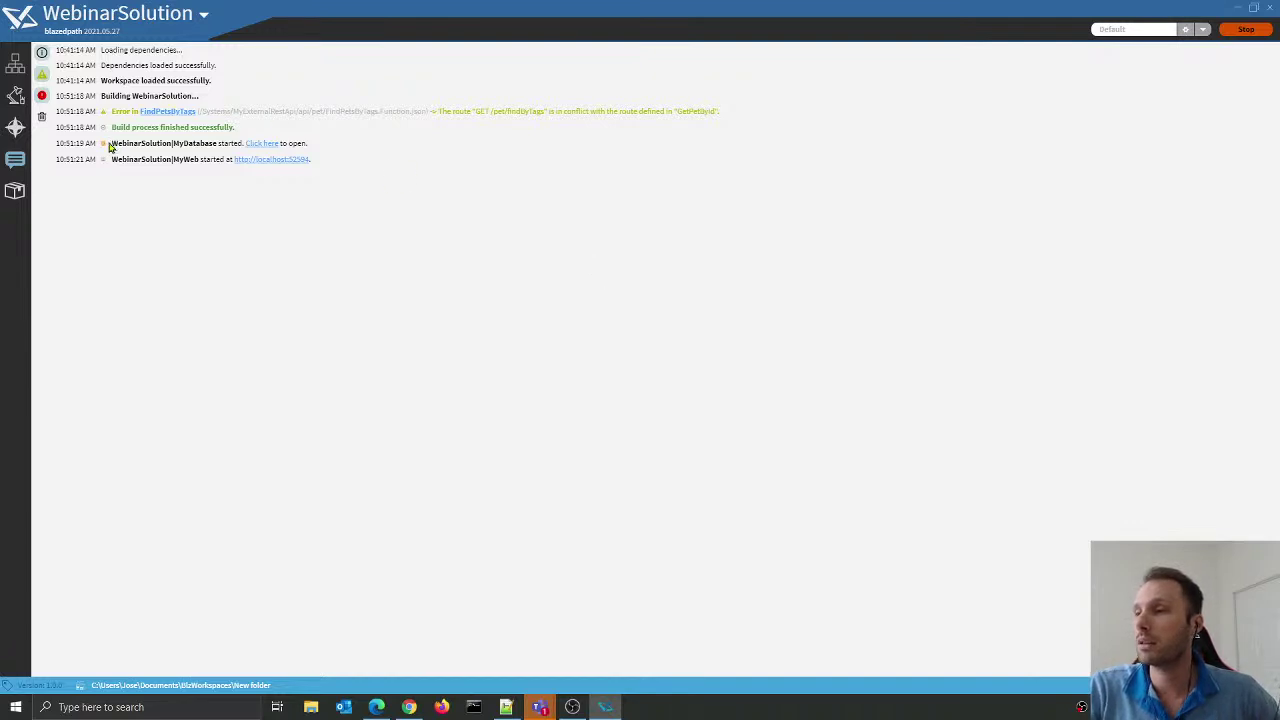
drag(108, 127, 257, 133)
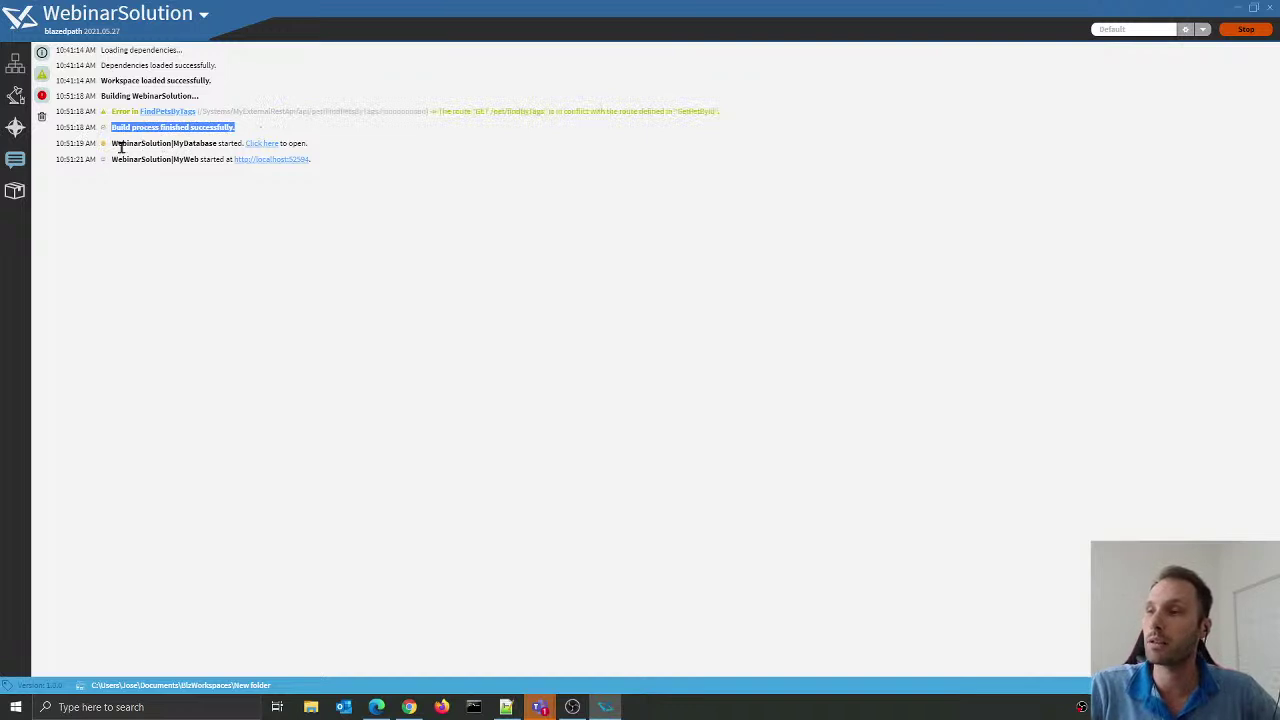
drag(117, 143, 167, 155)
click(168, 154)
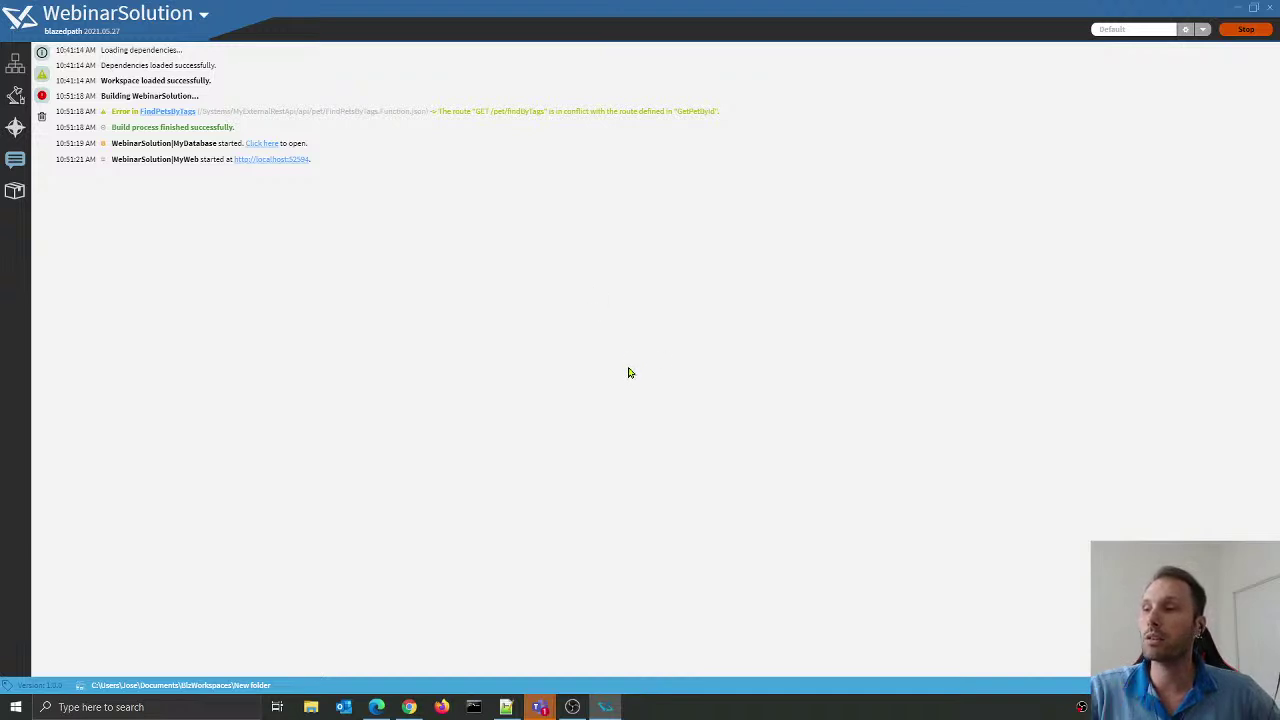
drag(110, 158, 175, 159)
click(207, 174)
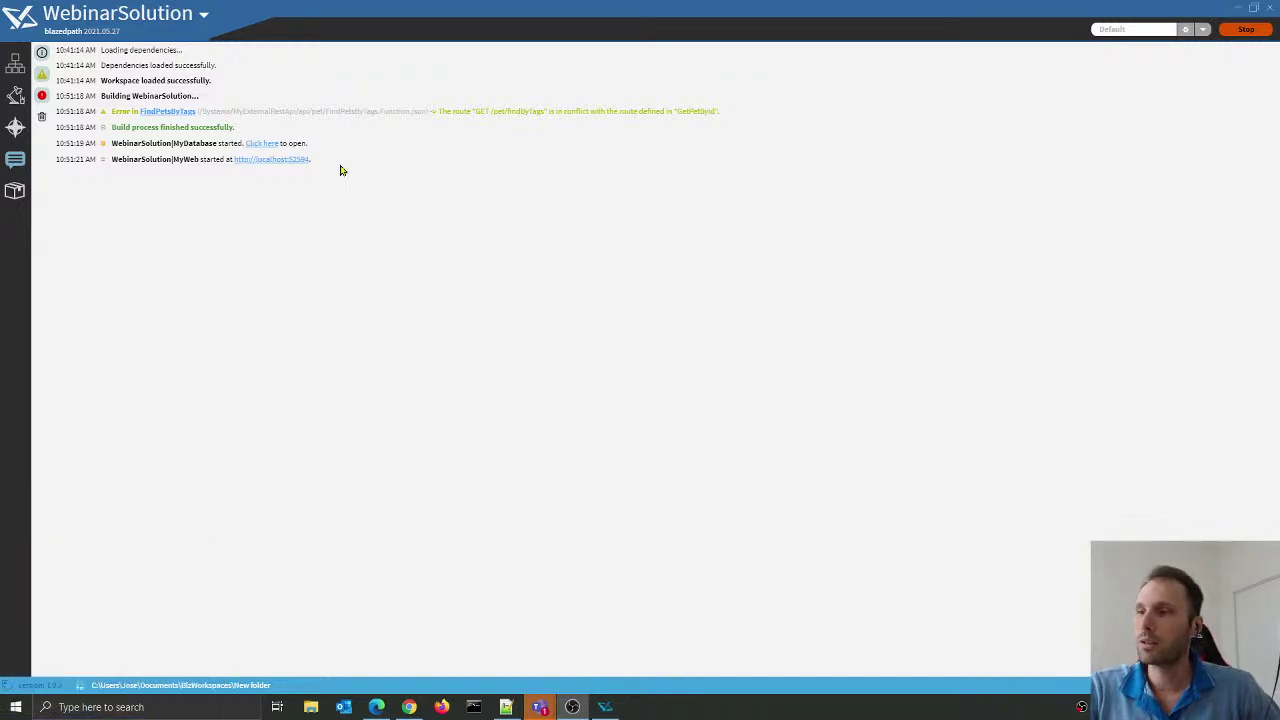
click(263, 146)
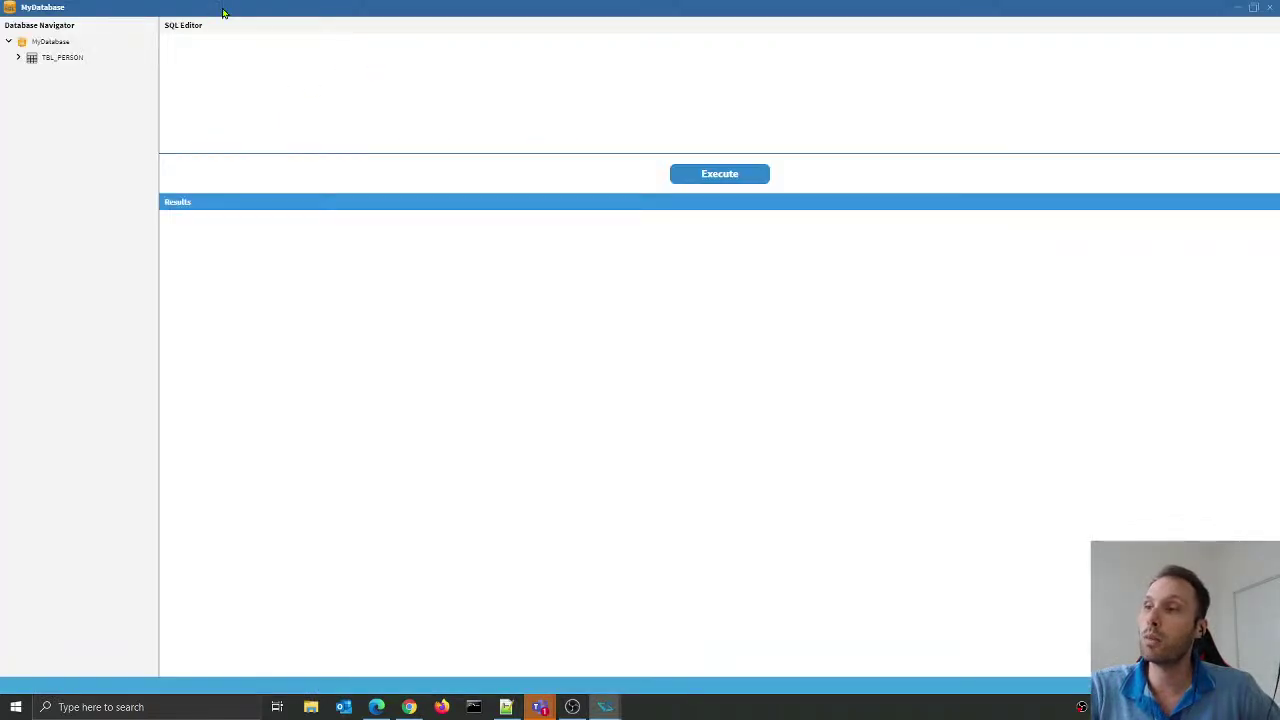
double_click(222, 12)
drag(531, 104, 895, 84)
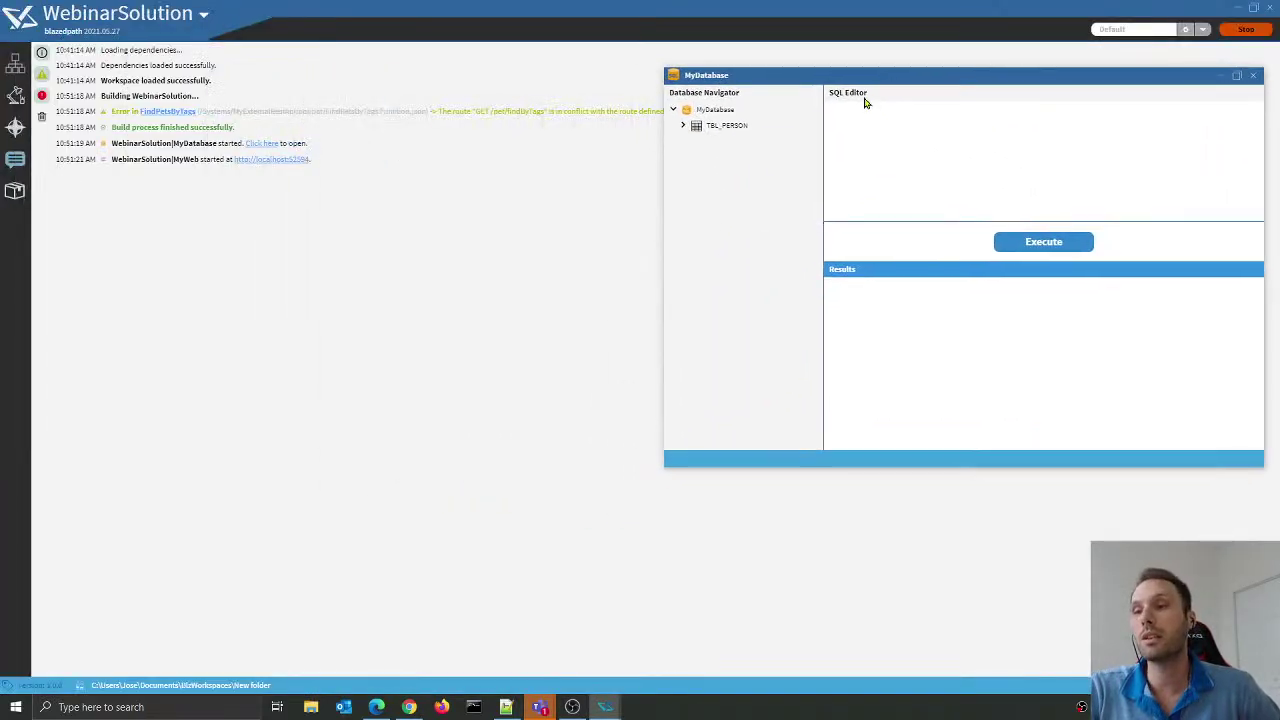
drag(663, 466, 359, 637)
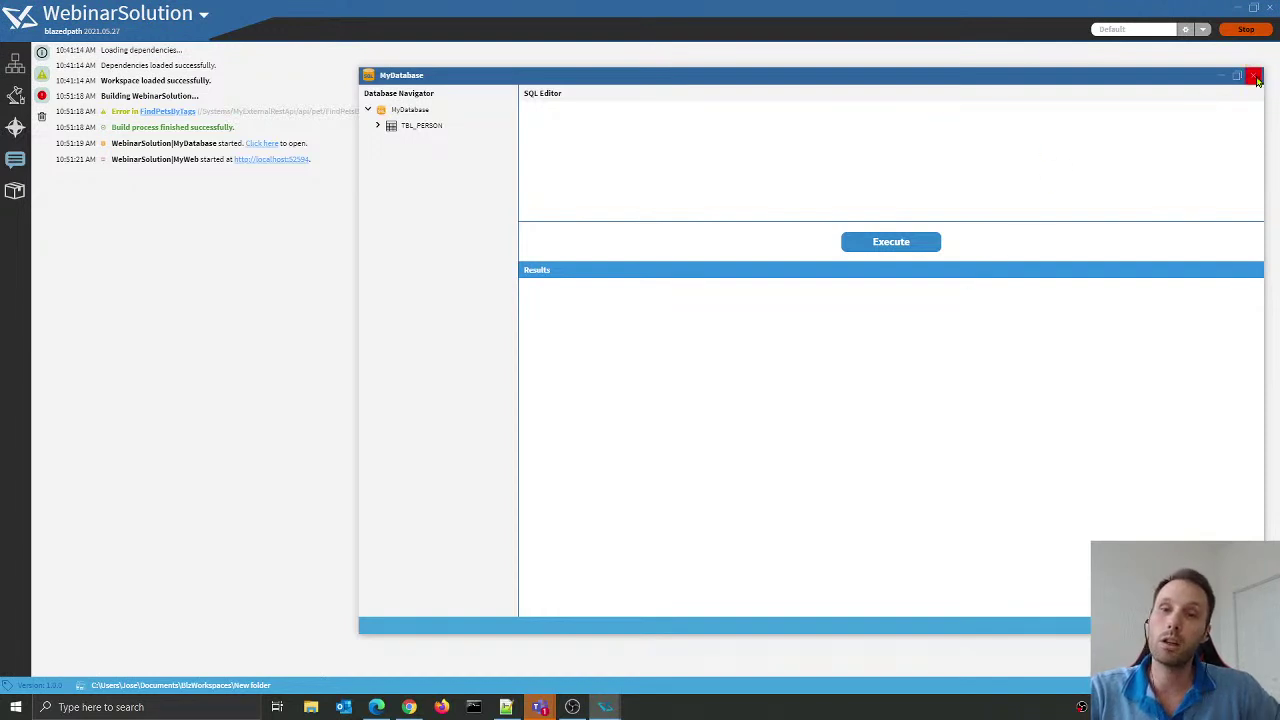
click(1257, 78)
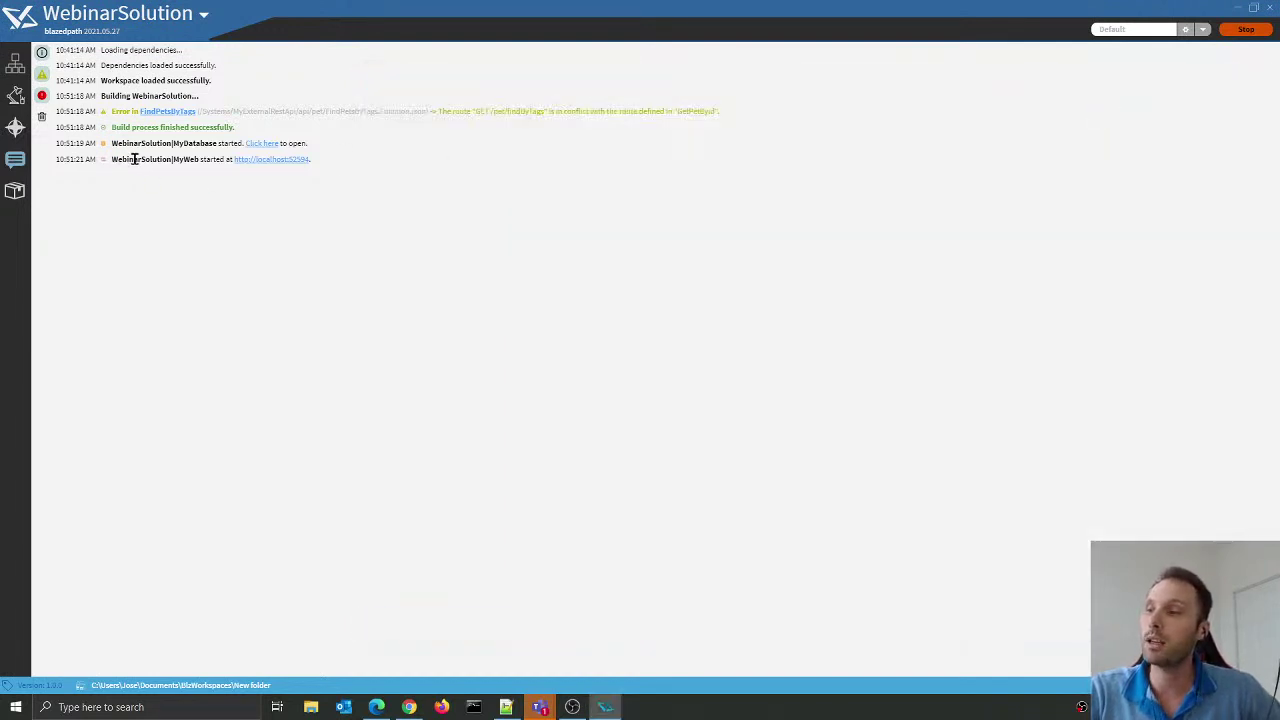
Step: Open the running MyWeb site and search for pets with status 'available'
drag(118, 159, 184, 160)
click(345, 170)
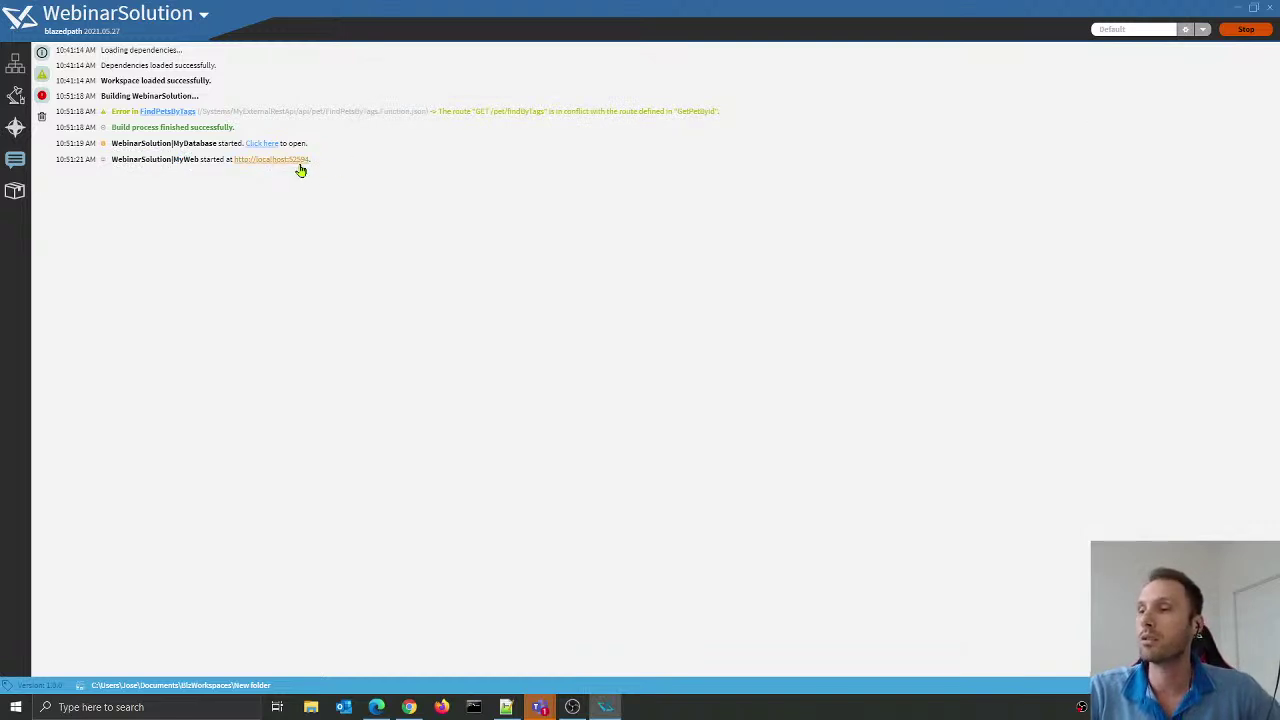
click(299, 166)
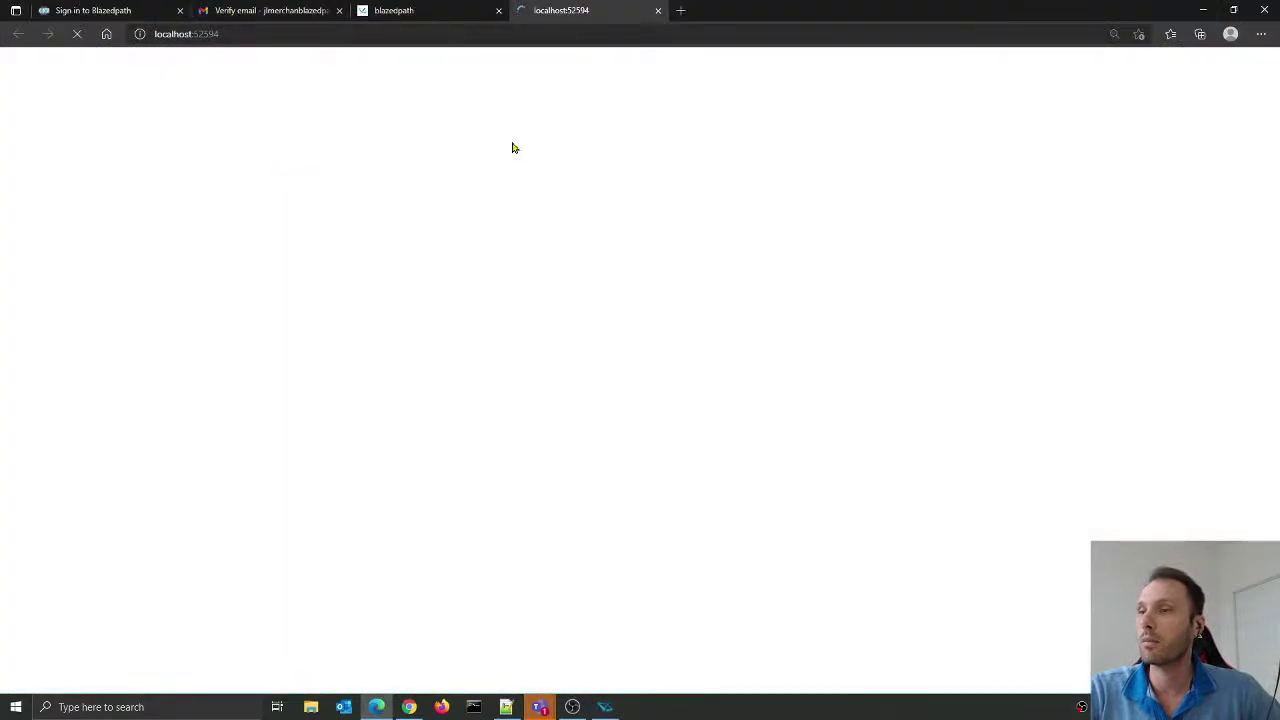
drag(790, 10, 823, 74)
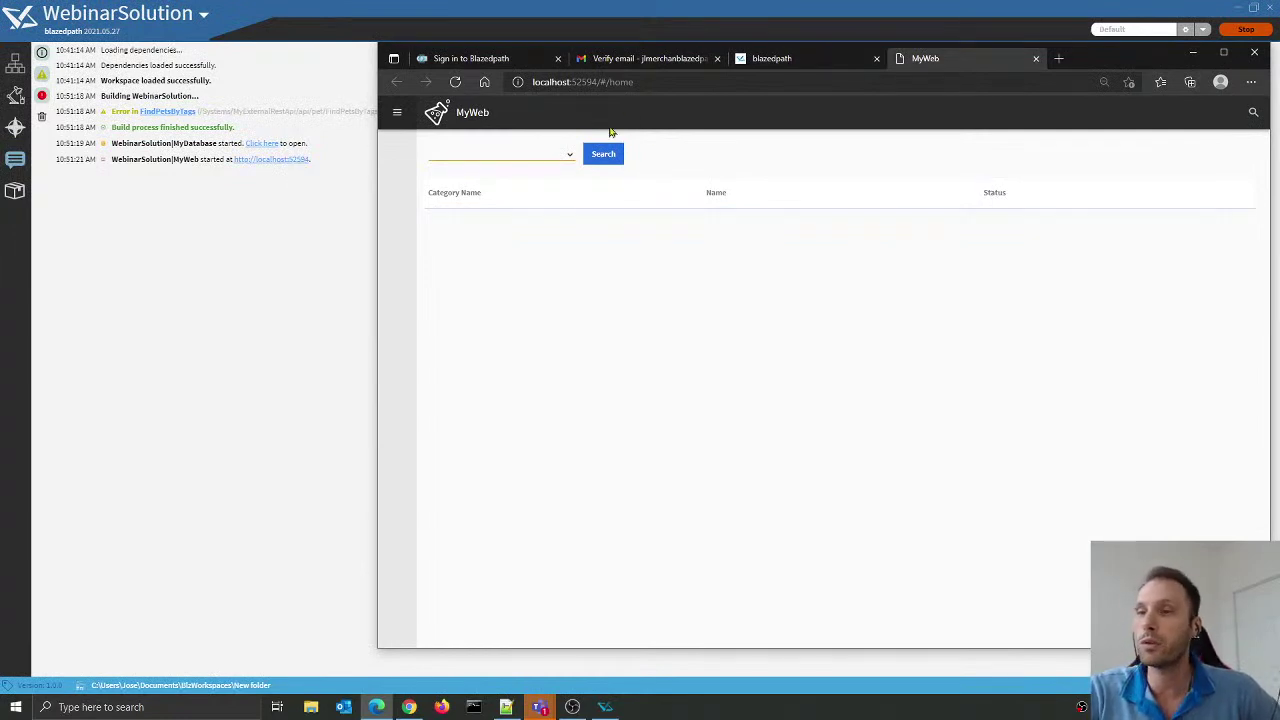
mouse_move(1116, 60)
mouse_down()
mouse_move(1080, 53)
mouse_move(1094, 58)
mouse_up()
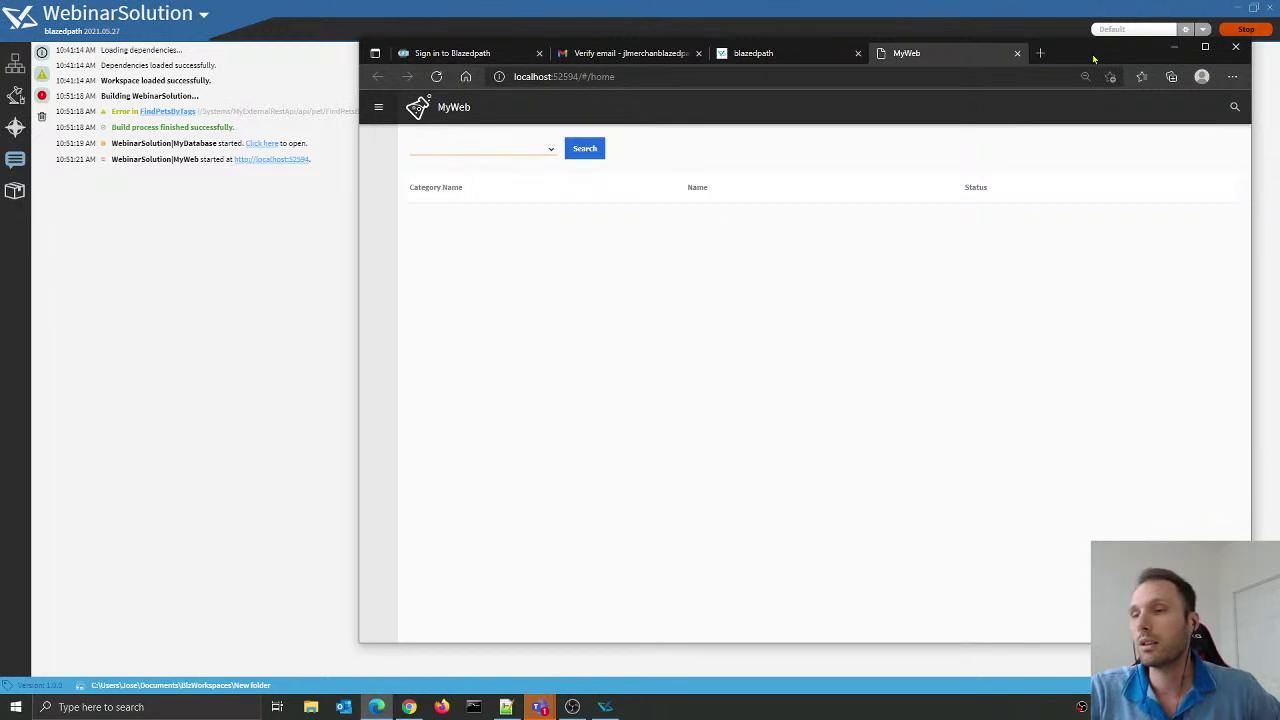
click(485, 150)
click(467, 177)
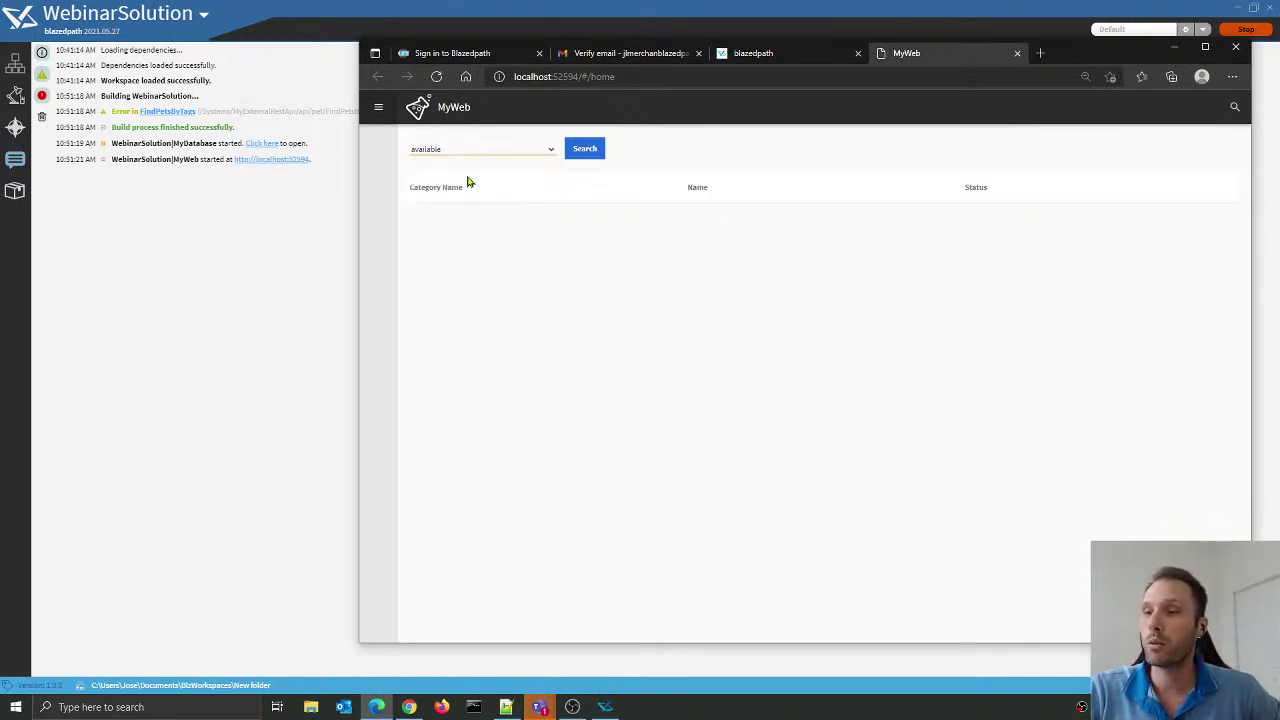
click(580, 149)
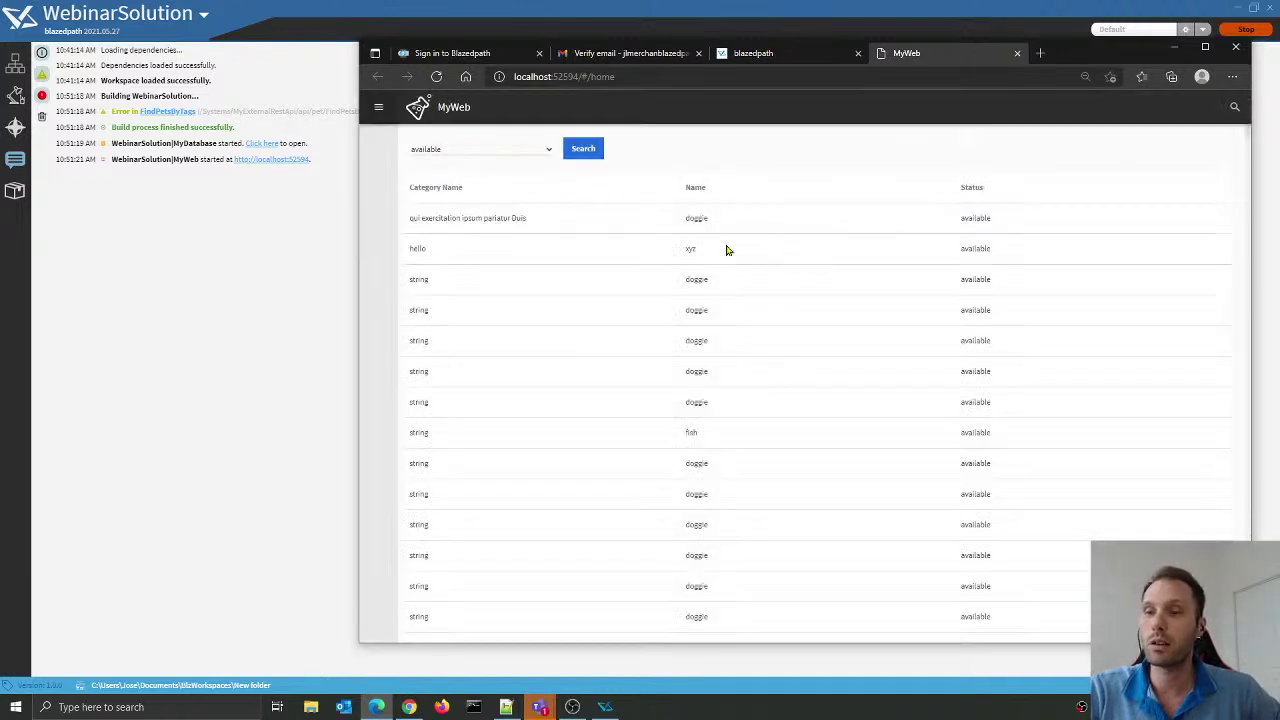
Step: Review the available pets, then return to Blazedpath and stop the MyWeb and MyDatabase servers
scroll(714, 280, down, 10)
scroll(714, 278, up, 10)
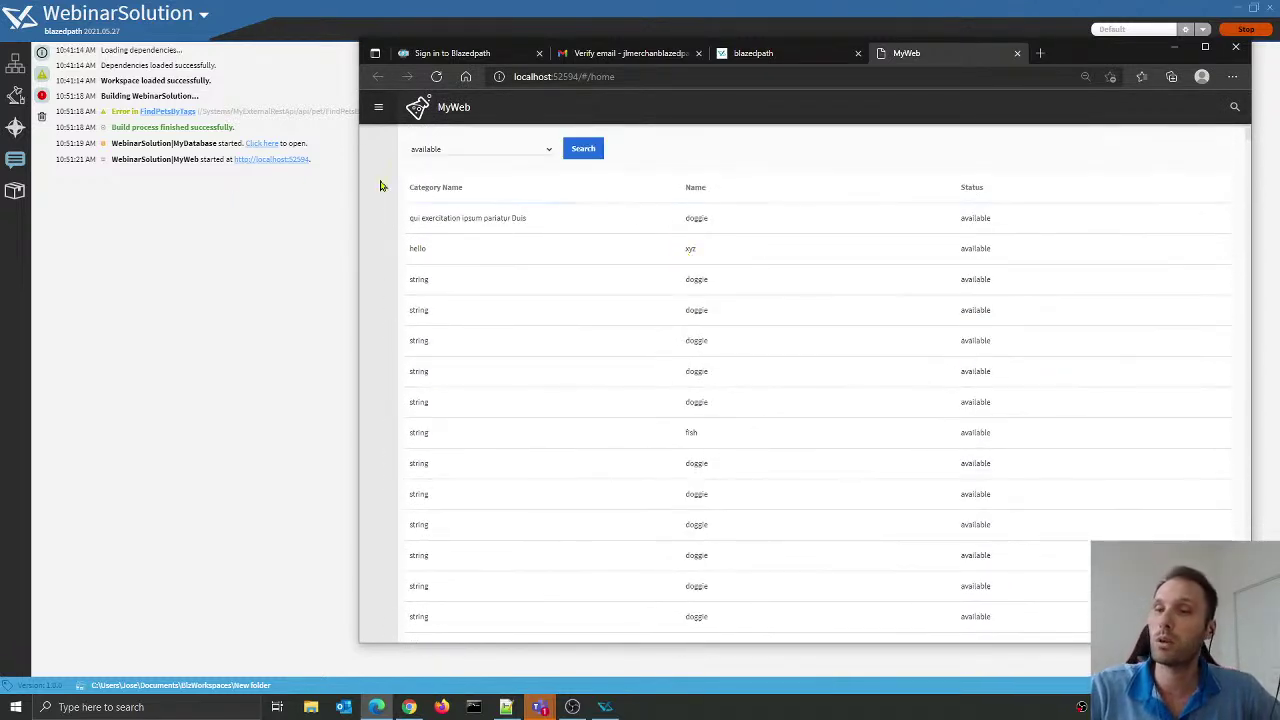
click(266, 283)
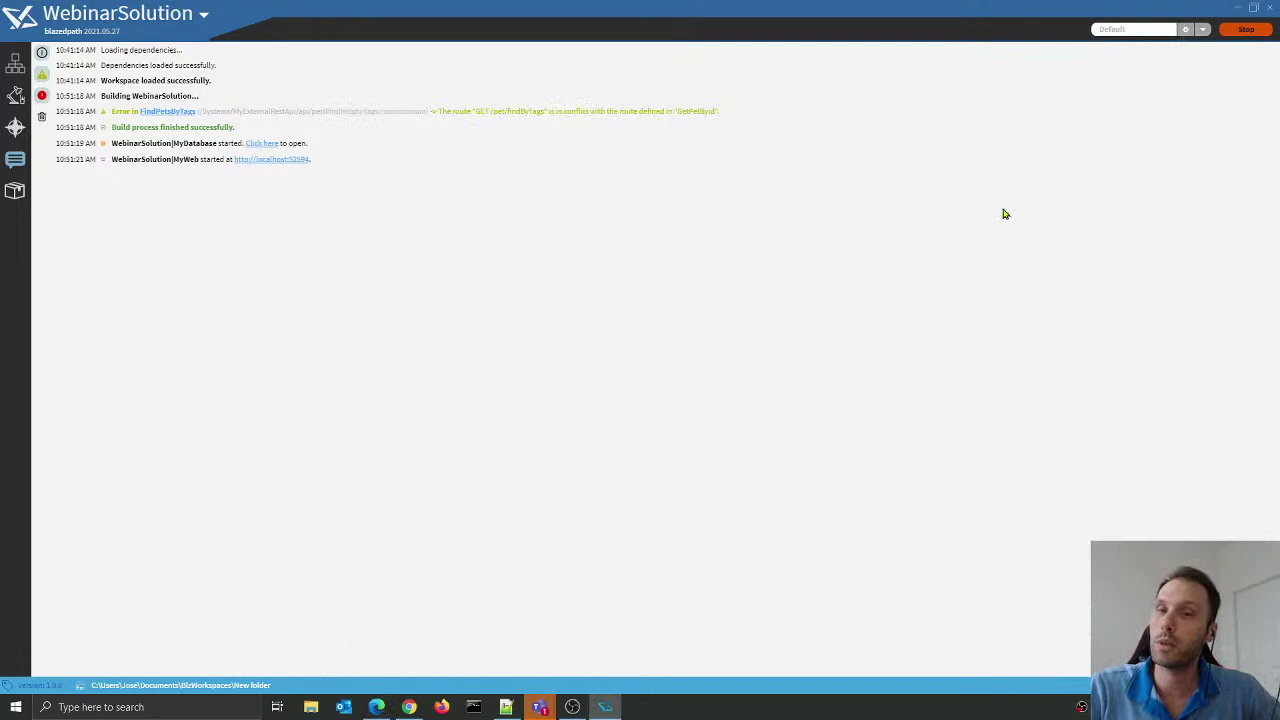
click(1248, 32)
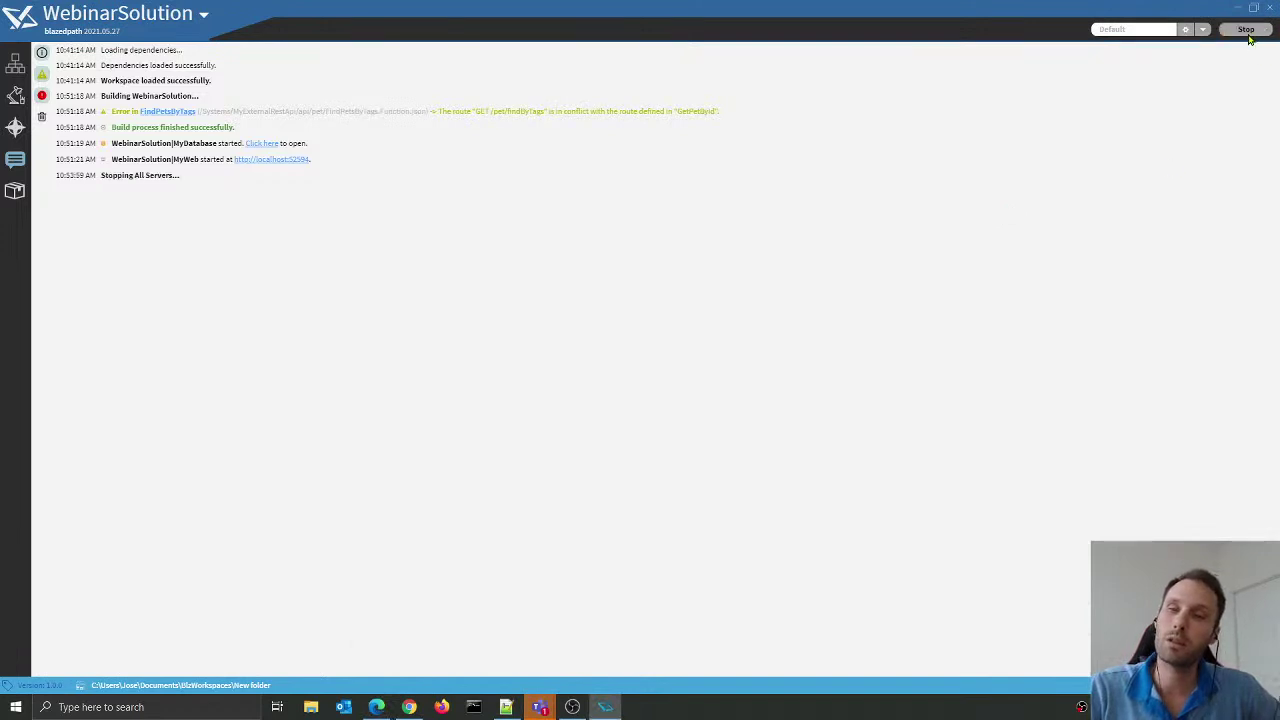
Step: Collapse MyDatabase, expand MyWeb in the solution explorer and open CmpHome in the page designer
click(16, 96)
click(38, 98)
click(38, 66)
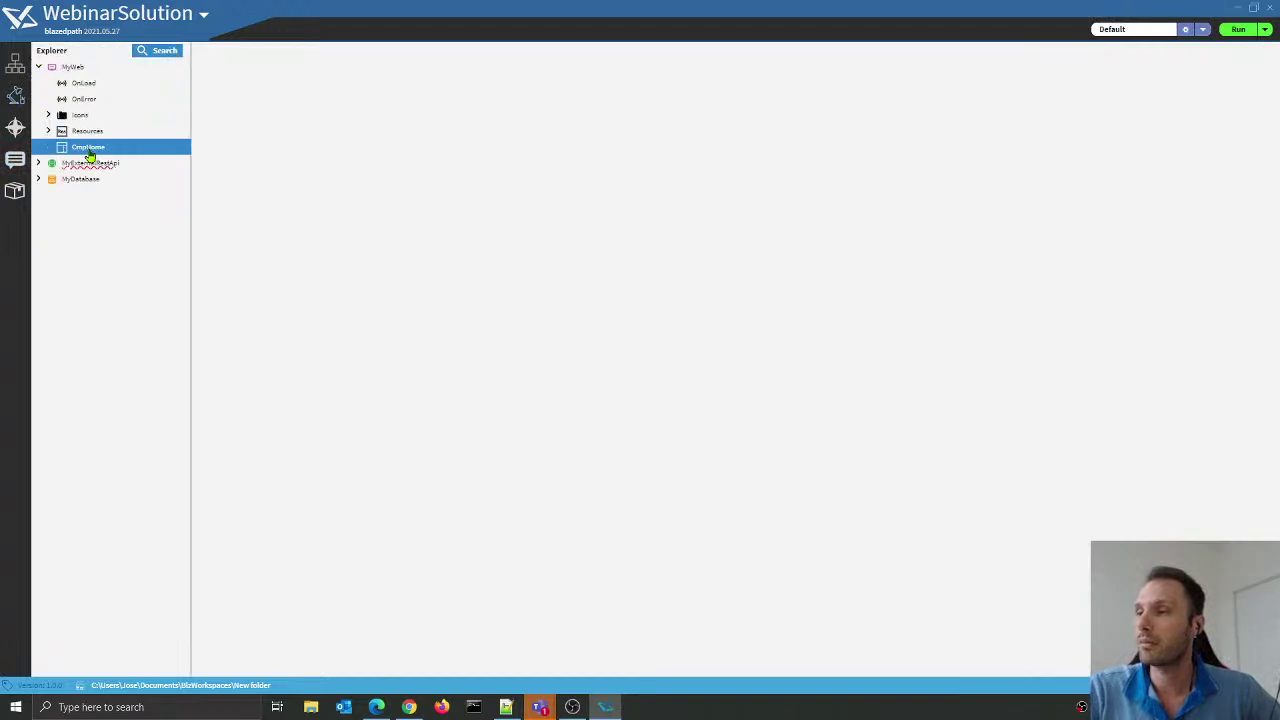
right_click(106, 147)
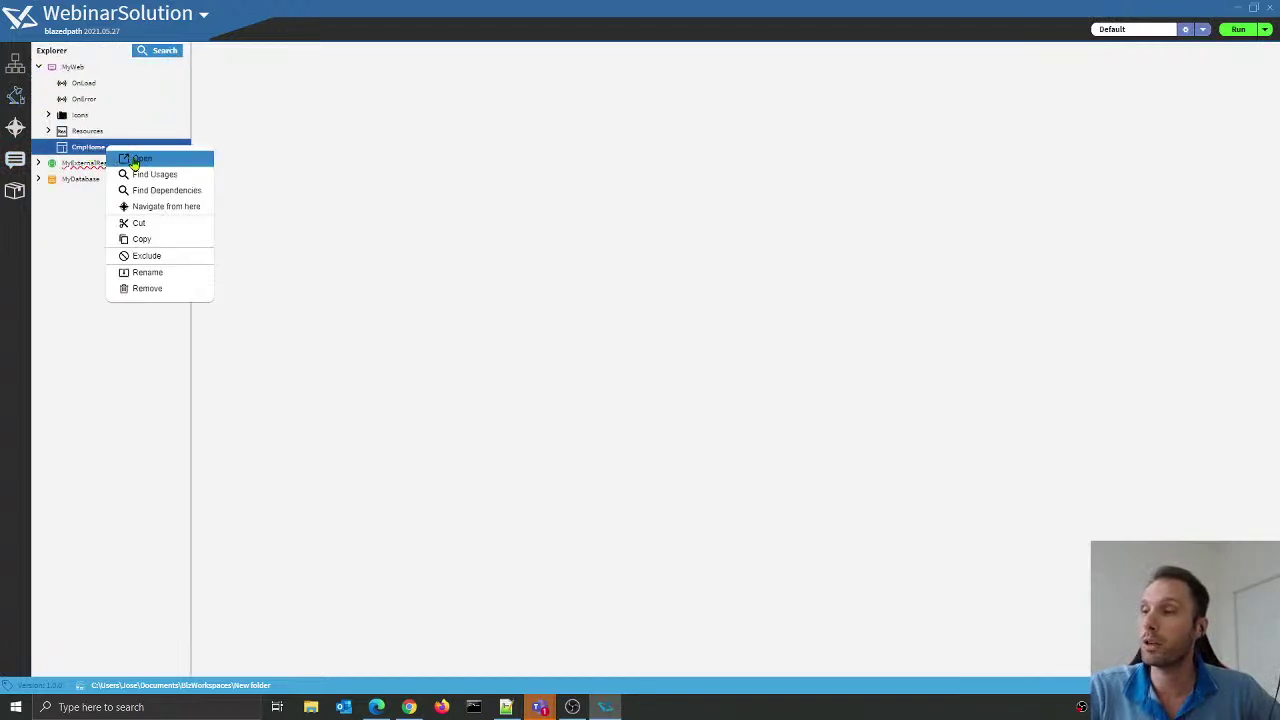
click(137, 162)
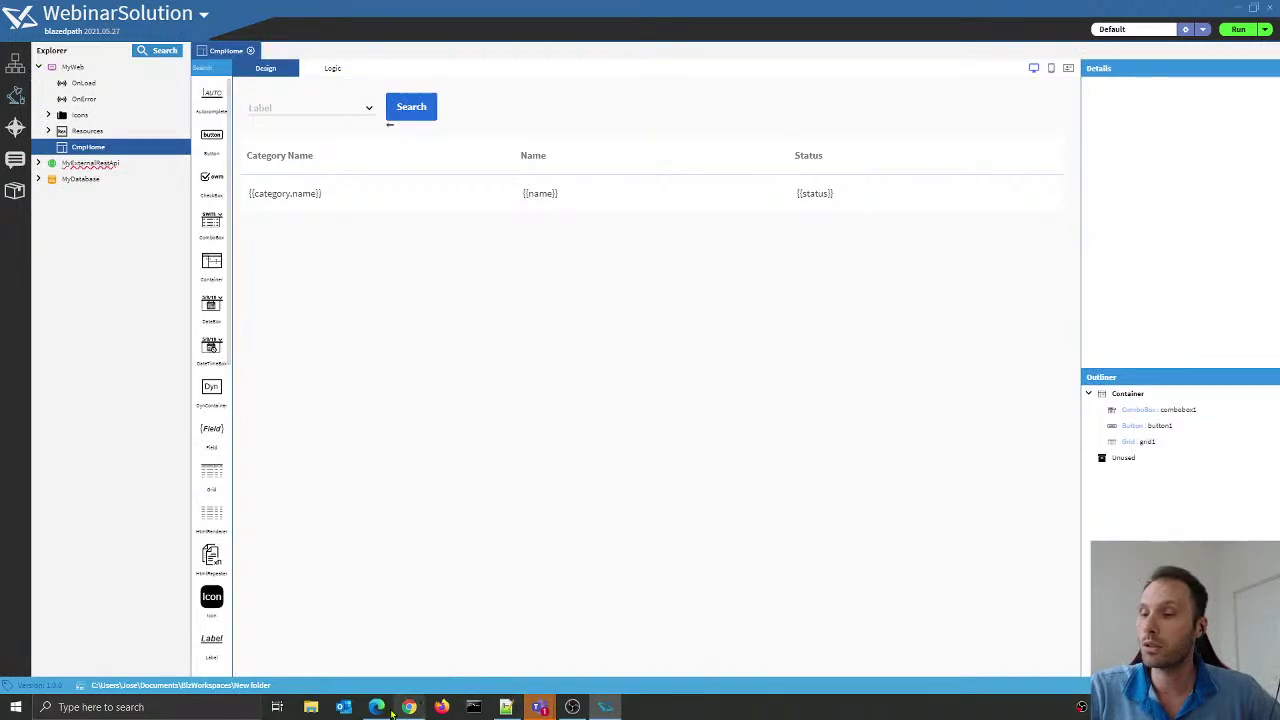
Step: Shrink and reposition the MyWeb browser window beside the designer, then select CmpHome's page container
click(382, 708)
drag(358, 37, 278, 254)
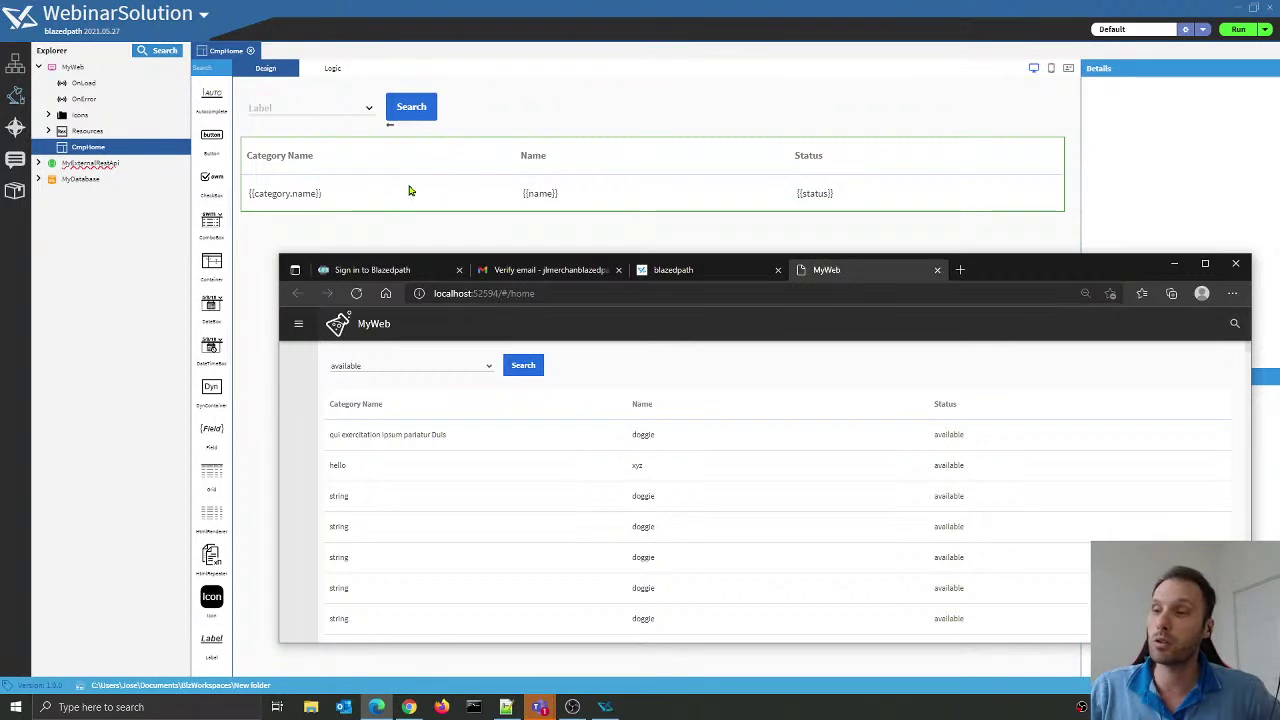
mouse_move(1050, 266)
mouse_down()
mouse_move(1030, 260)
mouse_move(1052, 262)
mouse_up()
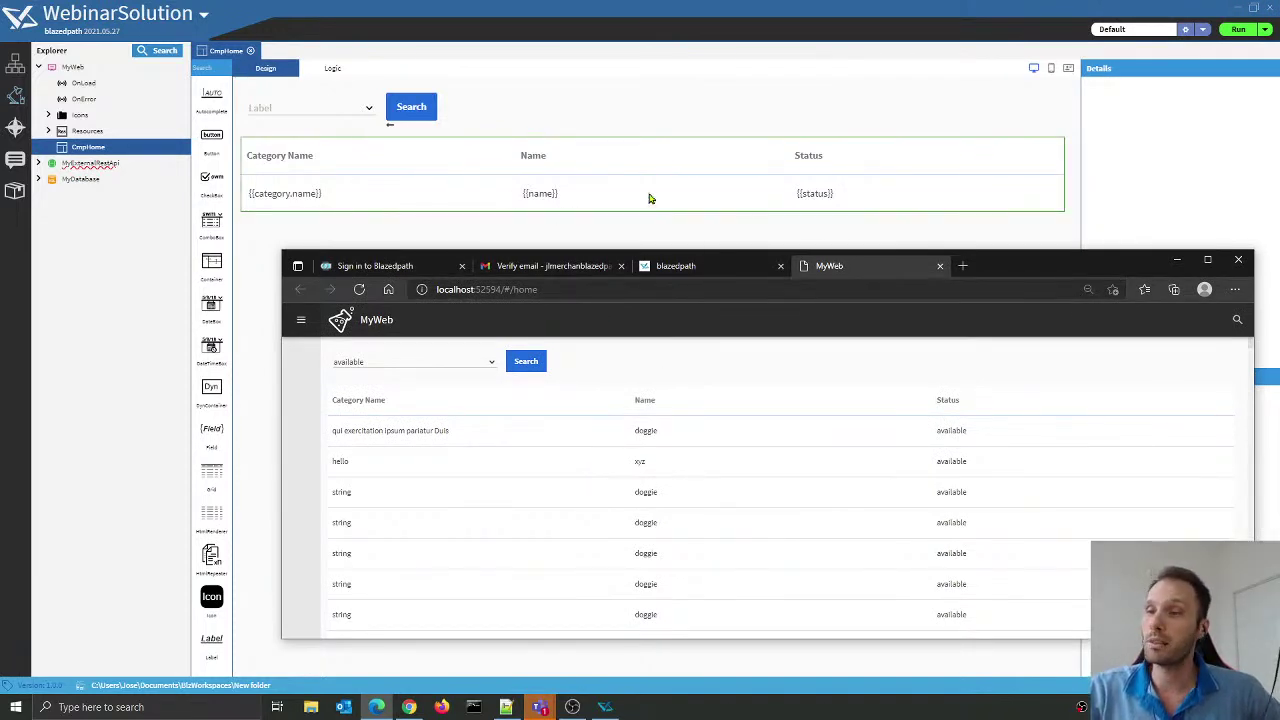
click(769, 135)
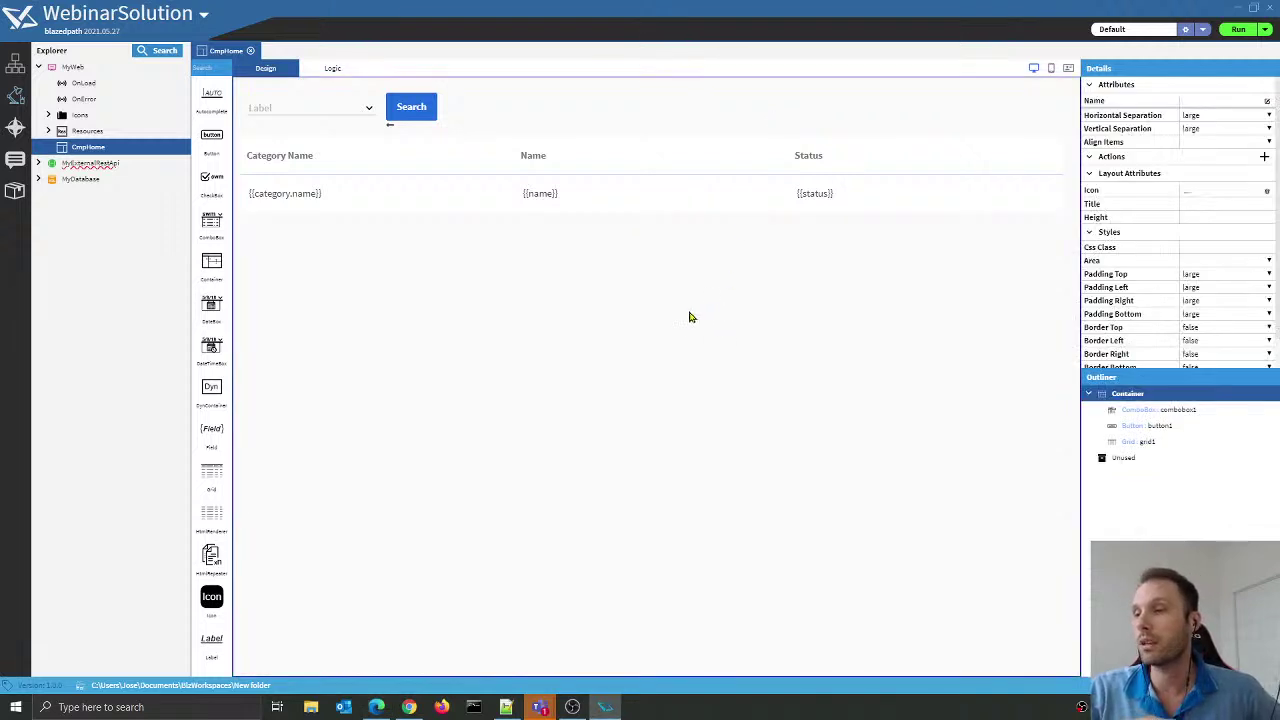
Step: Inspect CmpHome's logic view and review the list of events that can be added
click(328, 70)
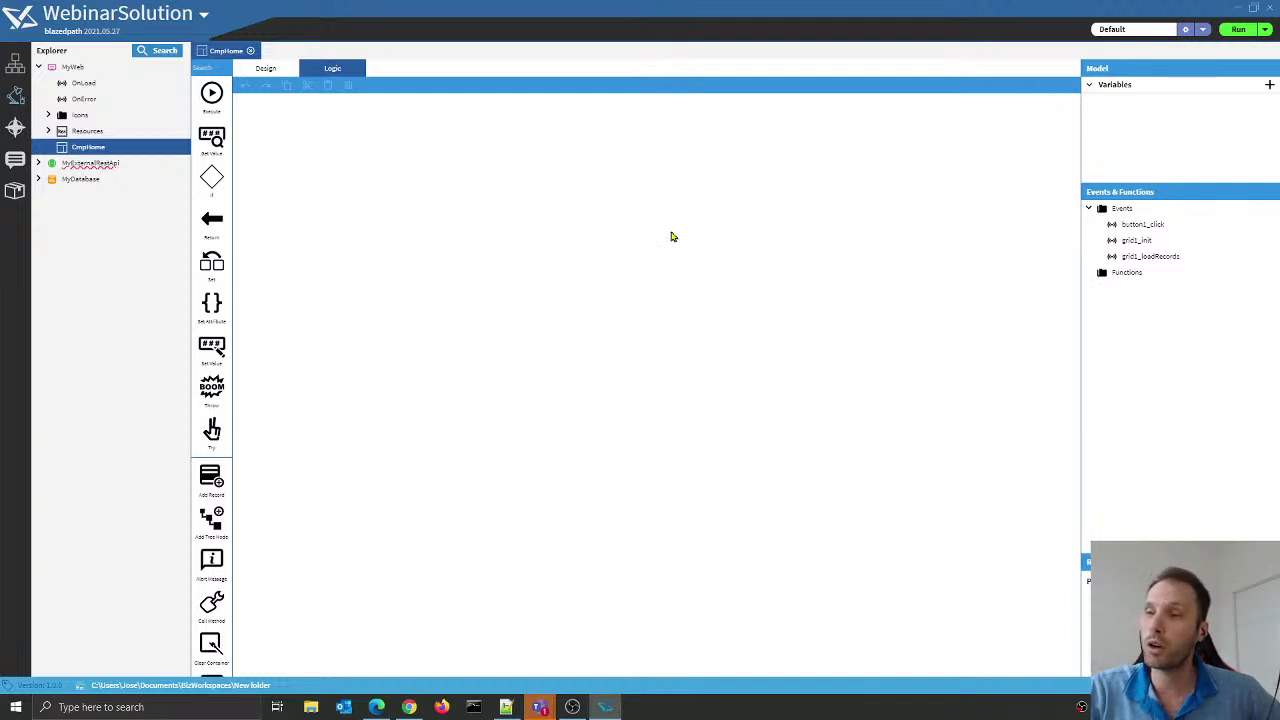
click(278, 72)
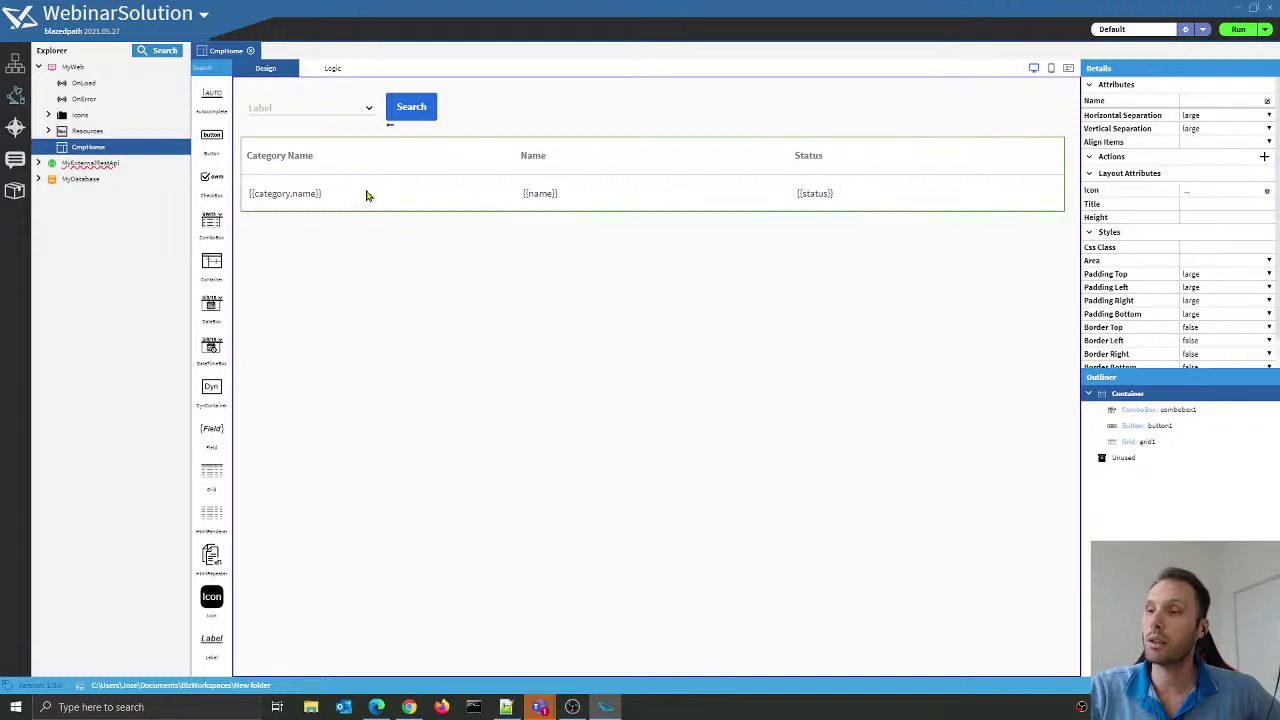
click(332, 68)
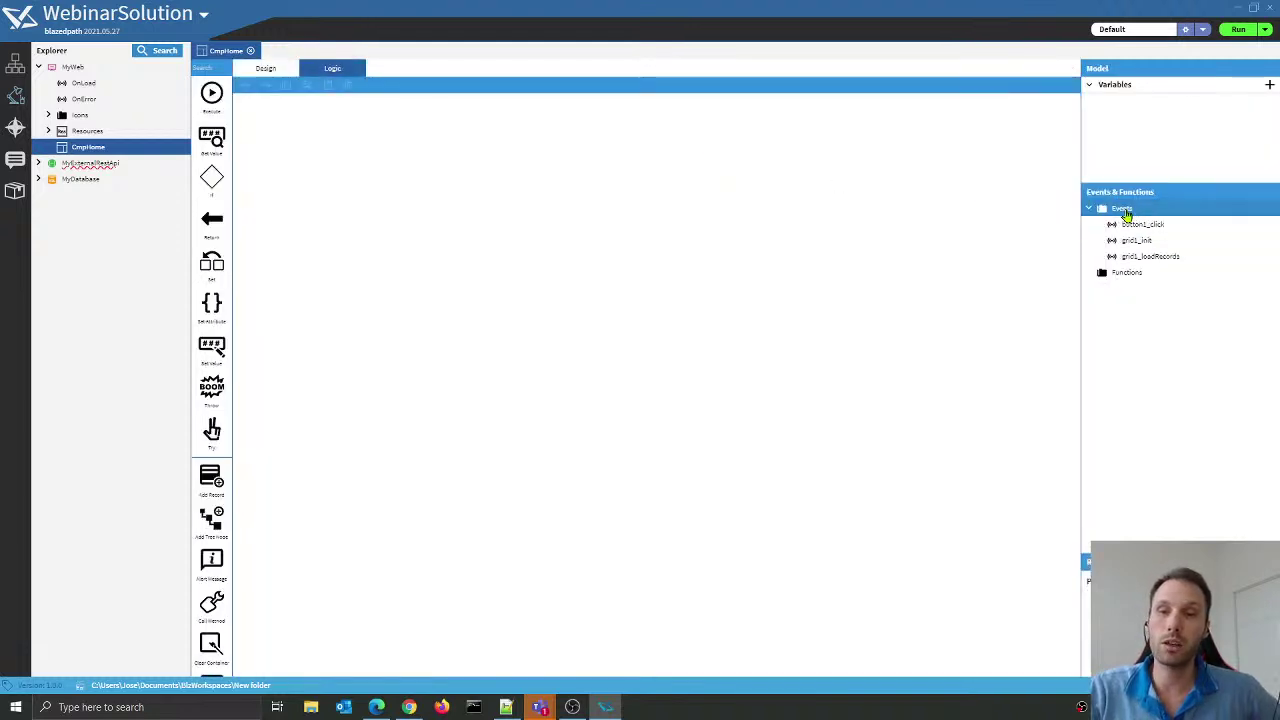
right_click(1118, 213)
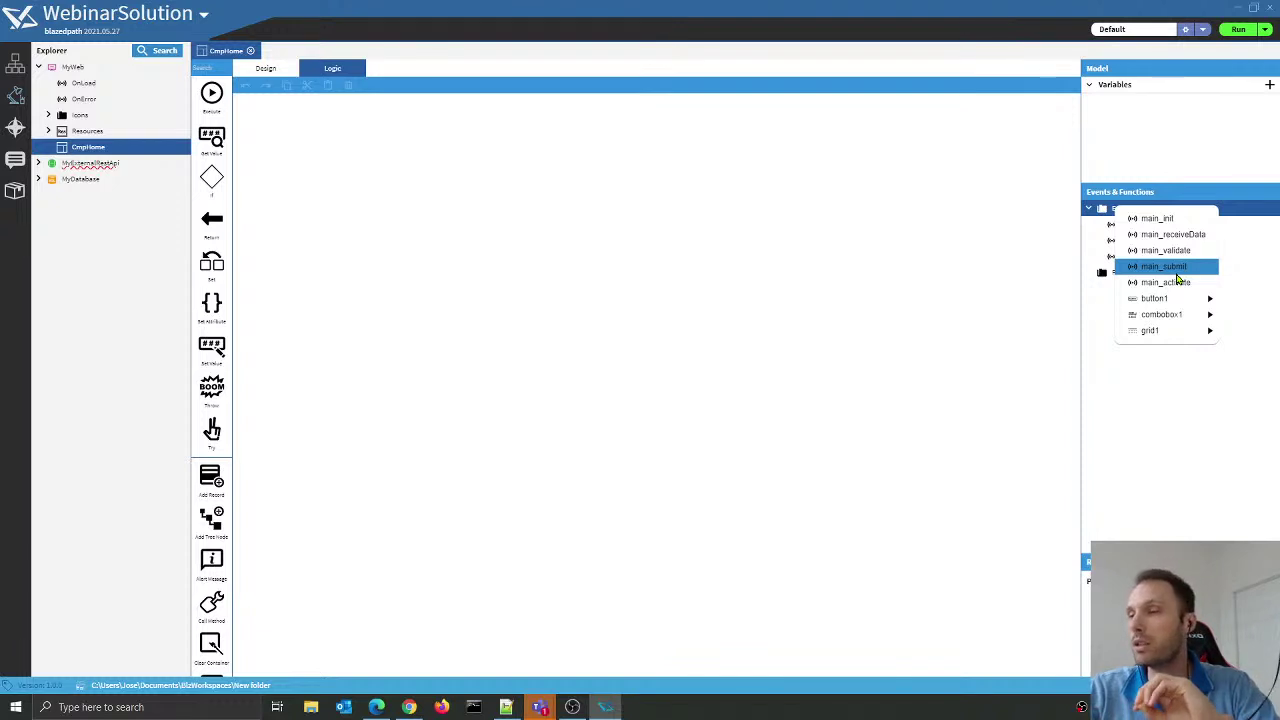
mouse_move(1160, 334)
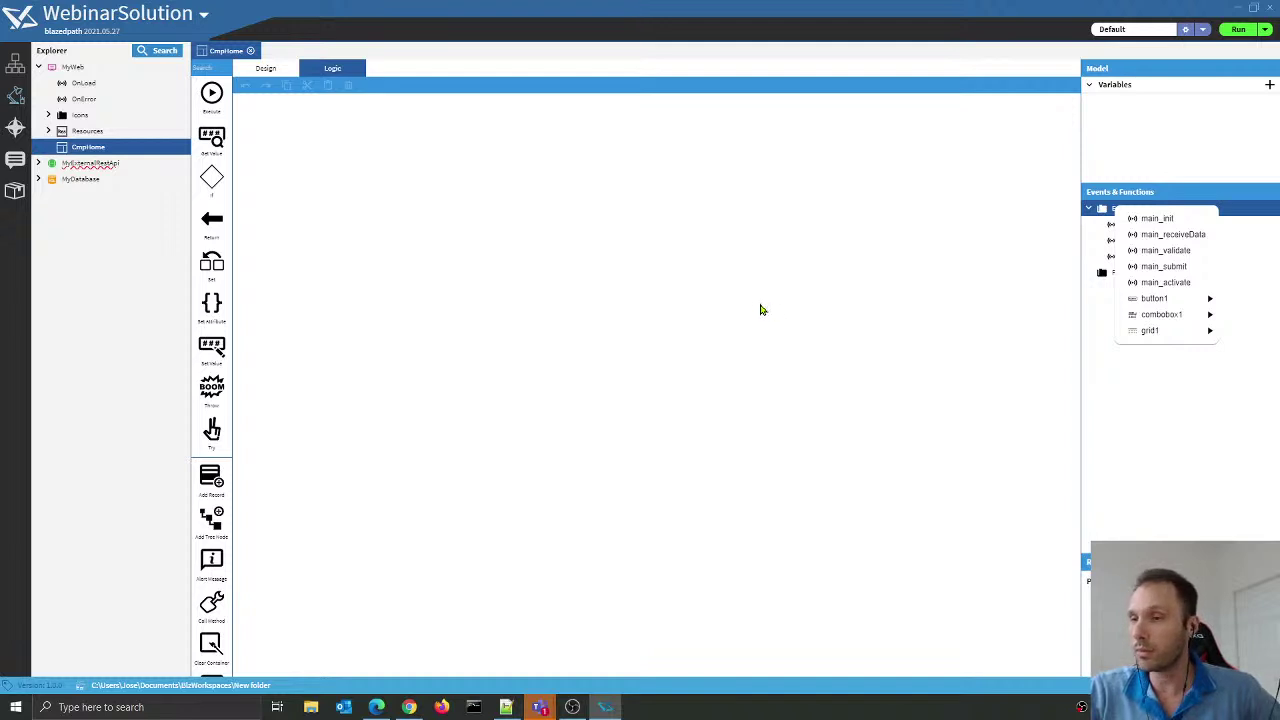
click(810, 392)
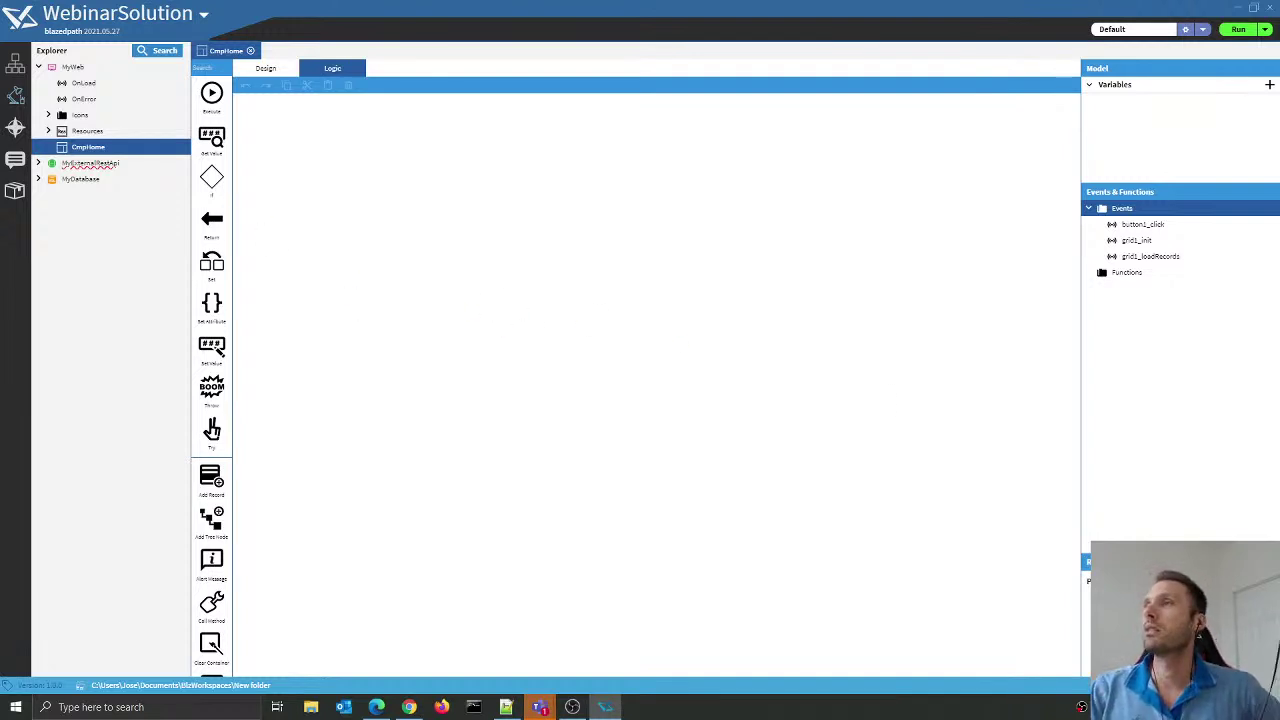
Step: Close the CmpHome editor and bring the running MyWeb pet search page to the front
click(506, 707)
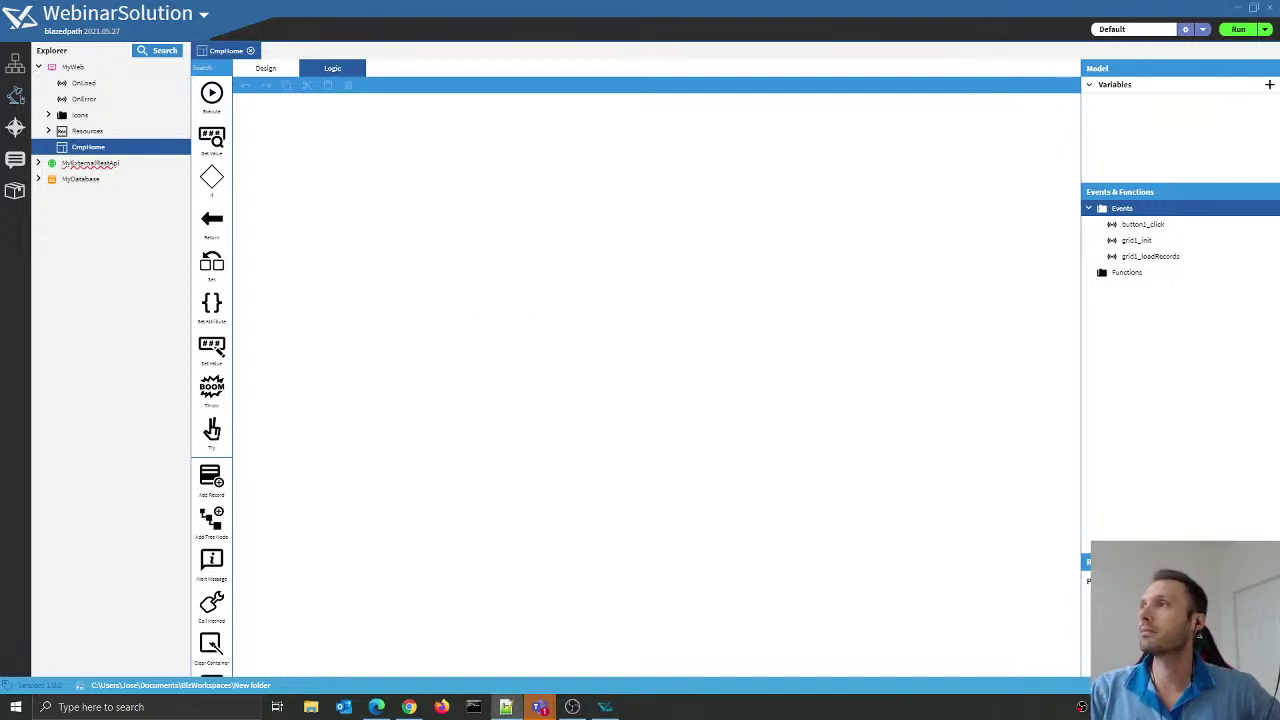
click(288, 68)
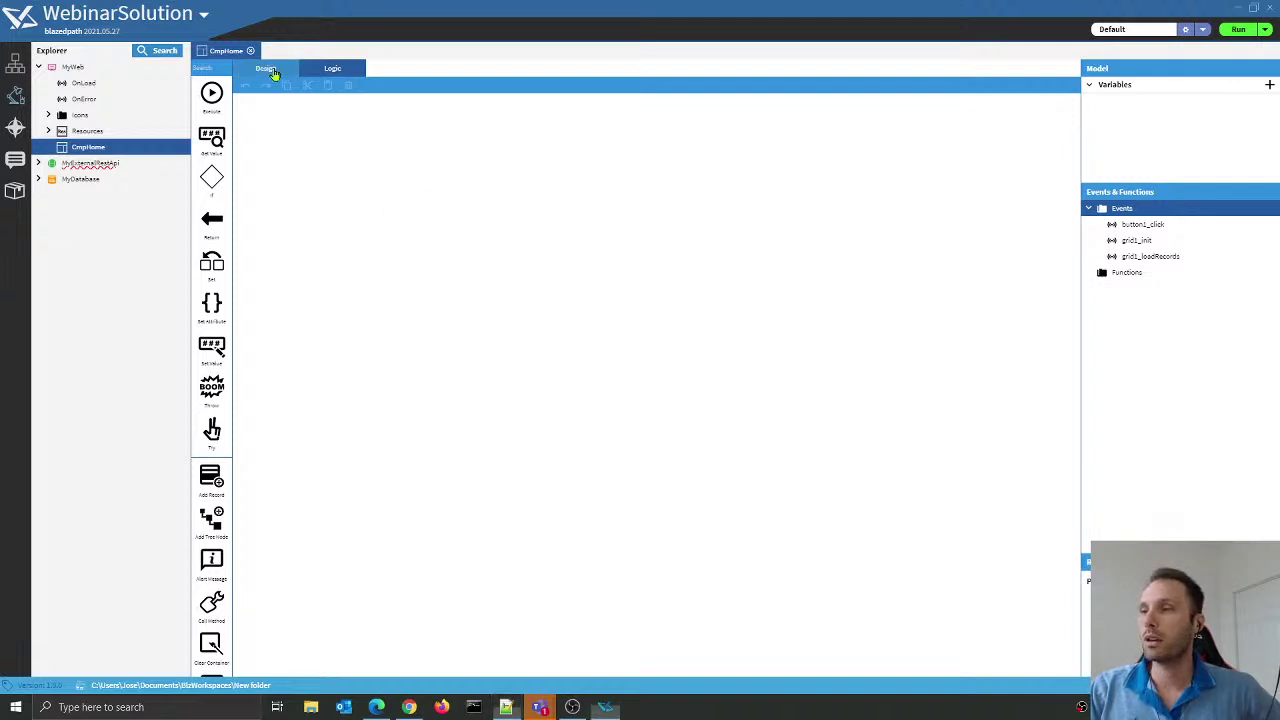
click(251, 51)
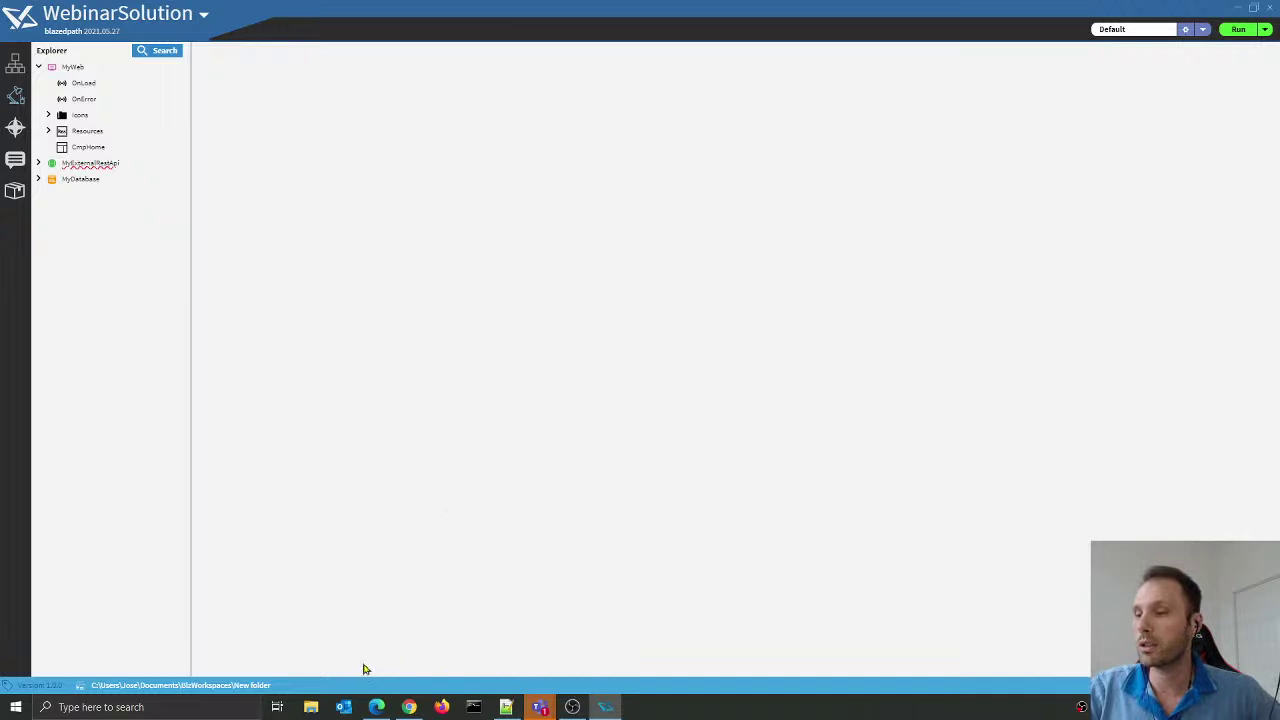
click(376, 707)
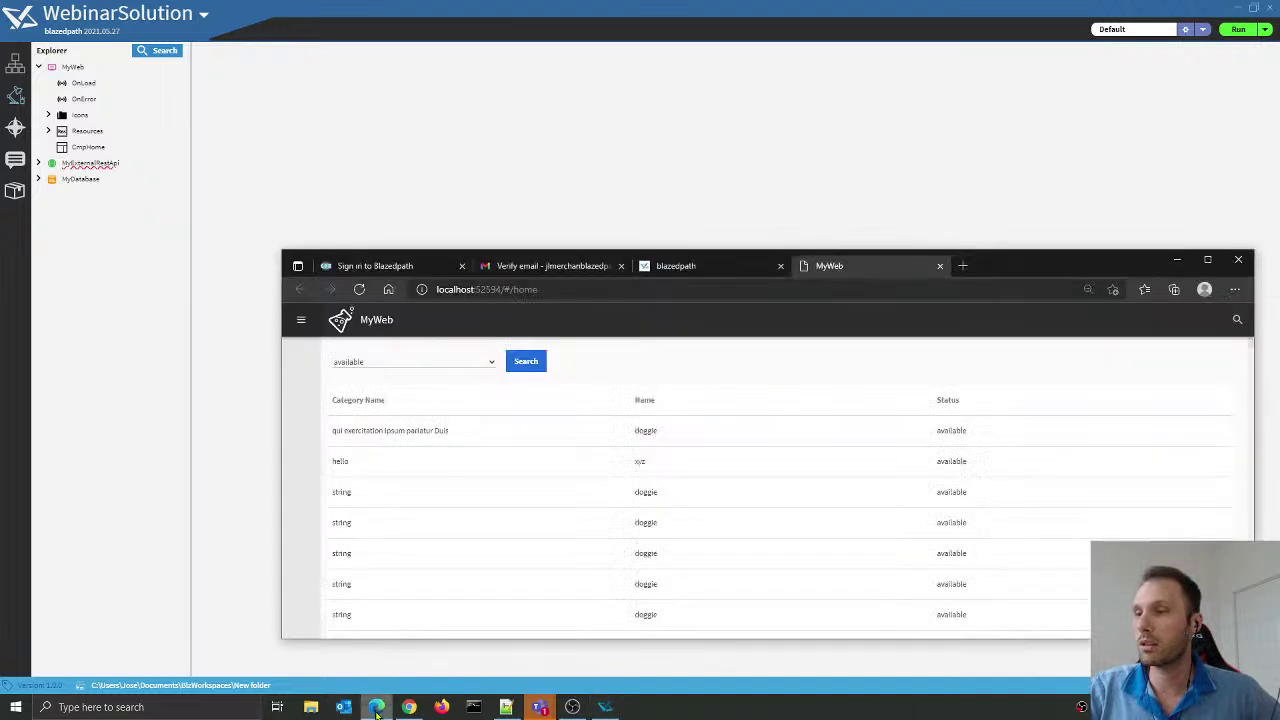
Step: Enlarge the browser window and switch from the sign-in page to the Download Center tab
click(363, 266)
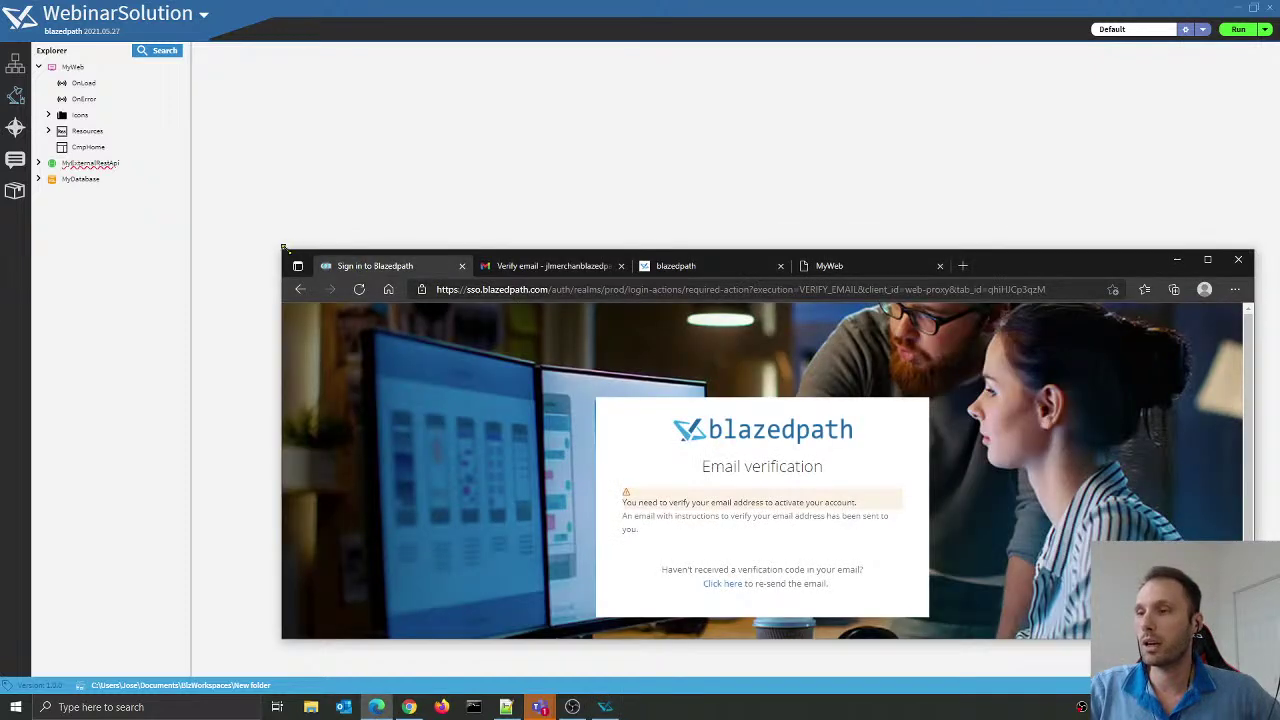
drag(285, 252, 170, 44)
click(596, 62)
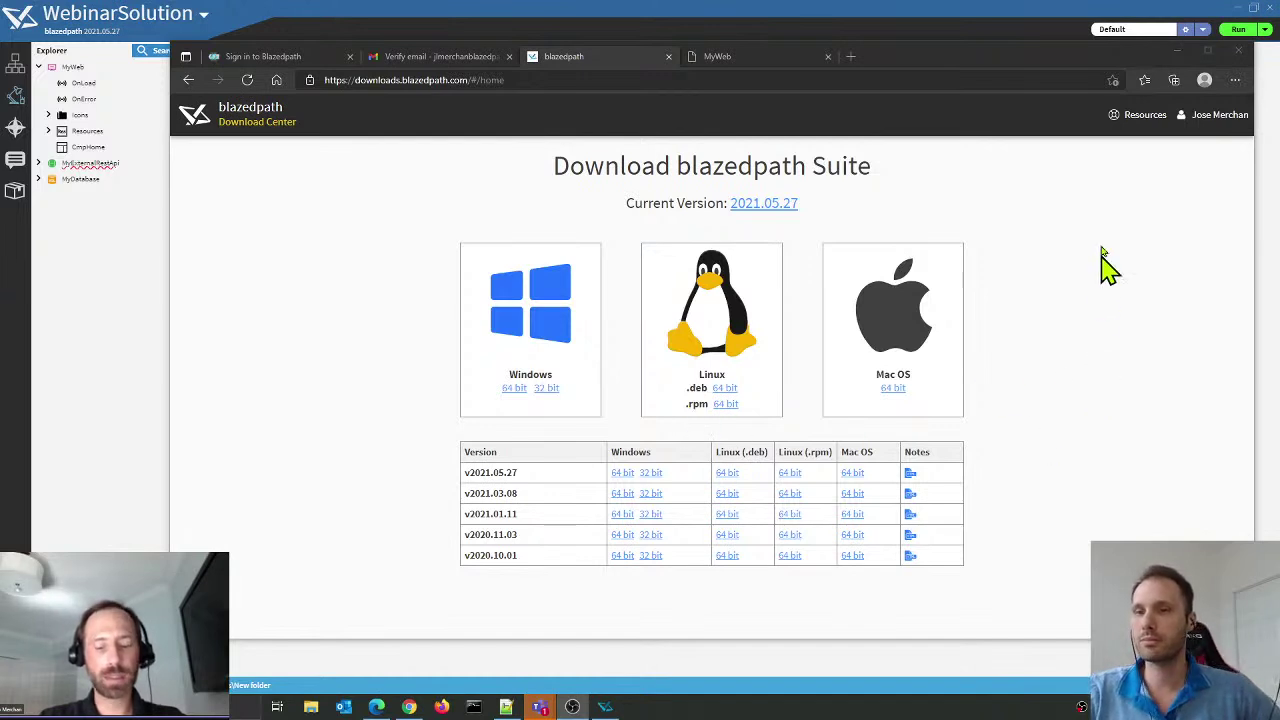
Step: Close the Sign in tab and choose Resources > Overview to reach the Blazedpath portal home
click(1141, 122)
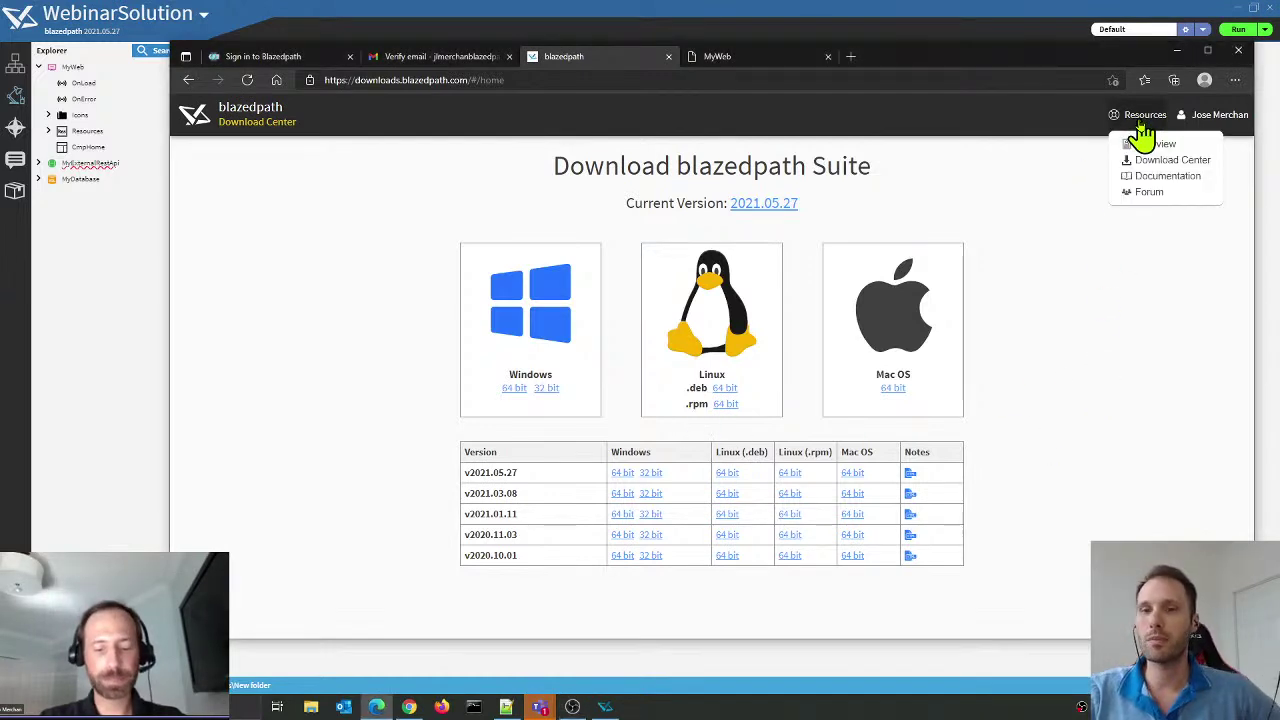
click(349, 57)
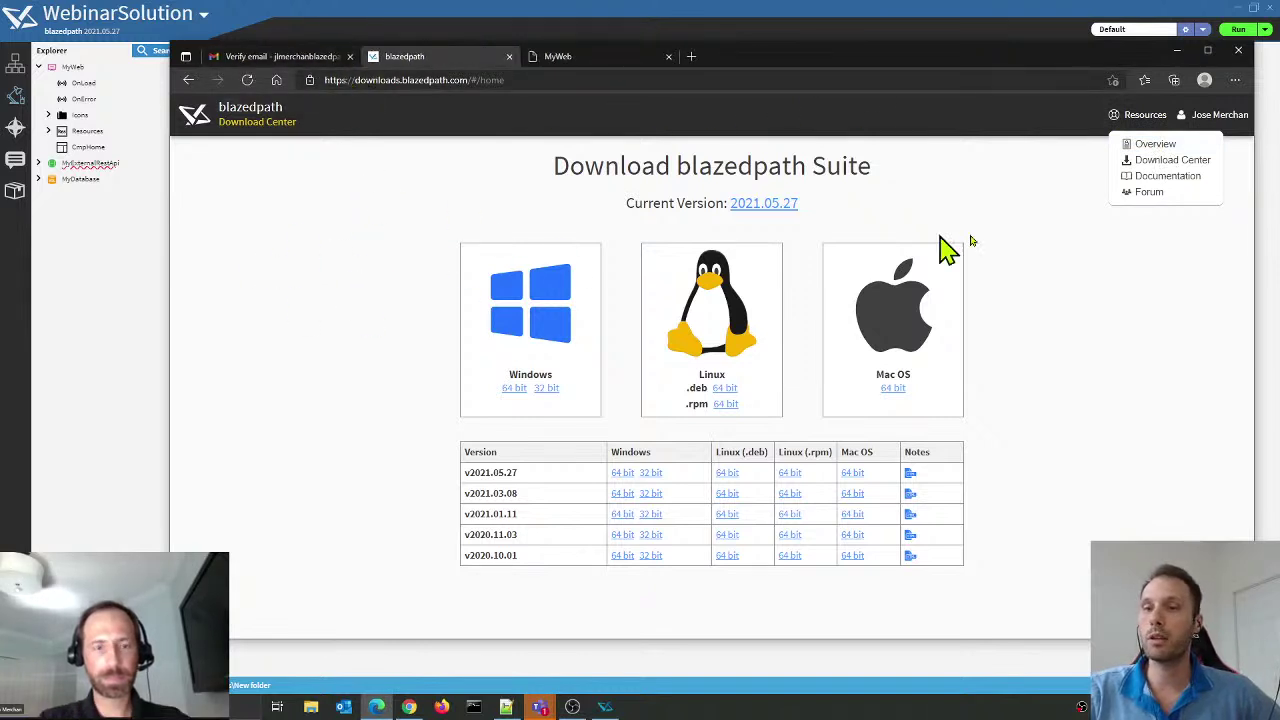
click(1163, 147)
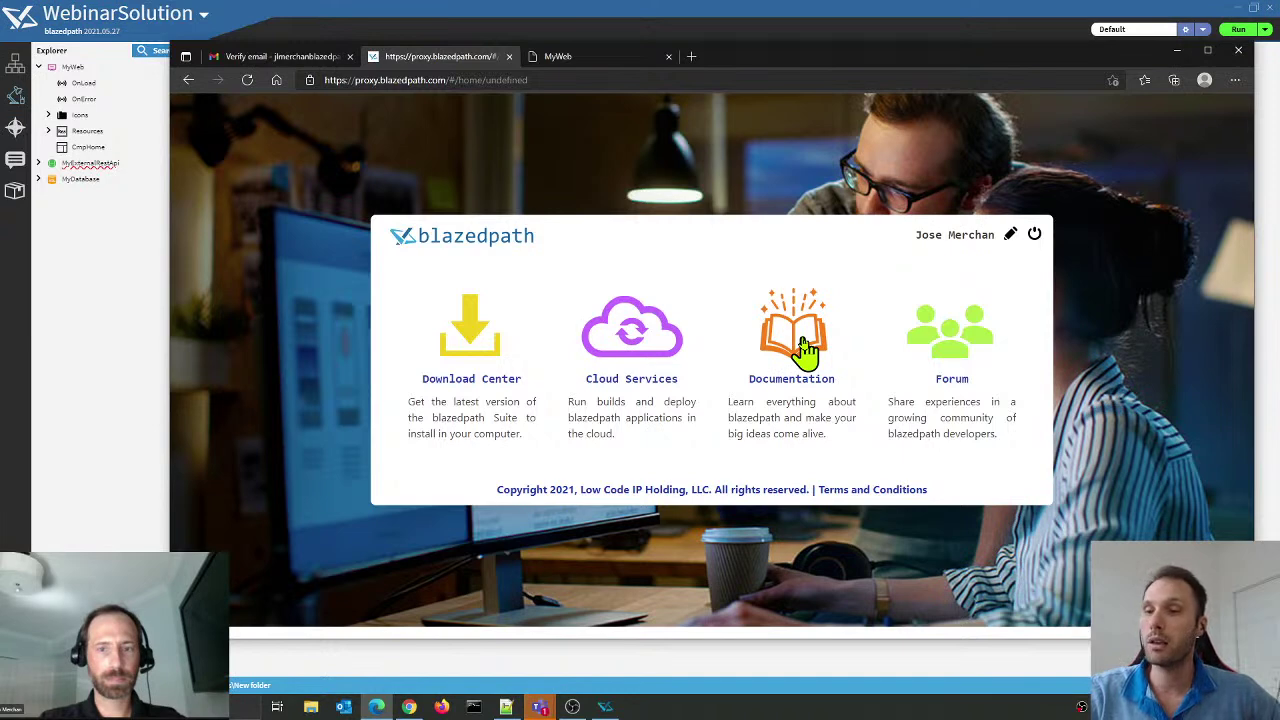
Step: Read the Documentation's Building Frontends Hands-On tutorial on CarDealerSurvey, then switch back to the WebinarSolution editor
click(806, 350)
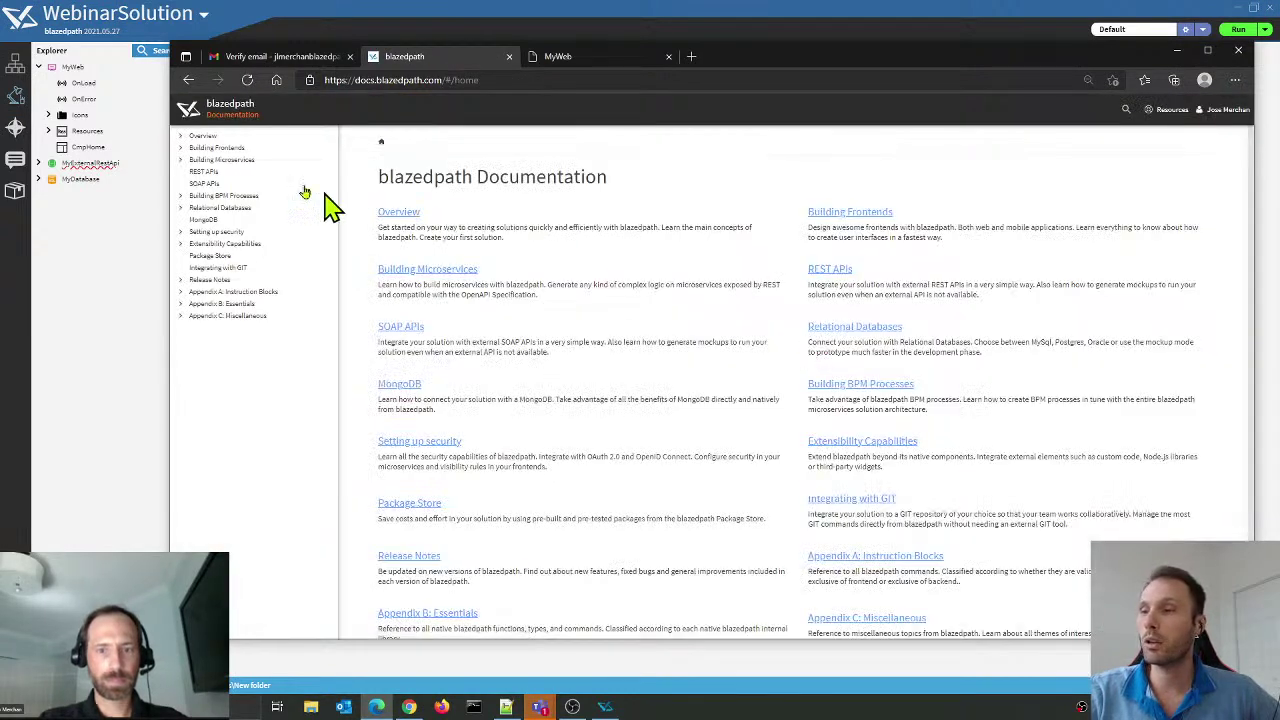
click(179, 150)
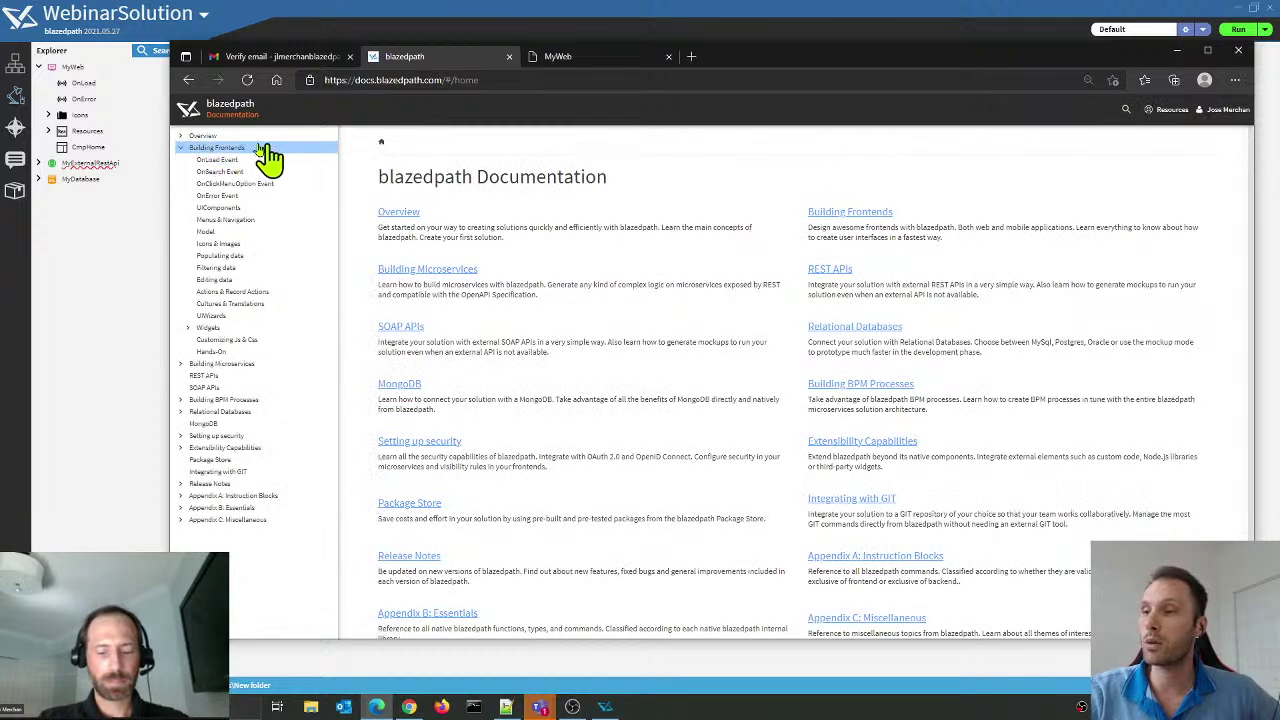
click(213, 352)
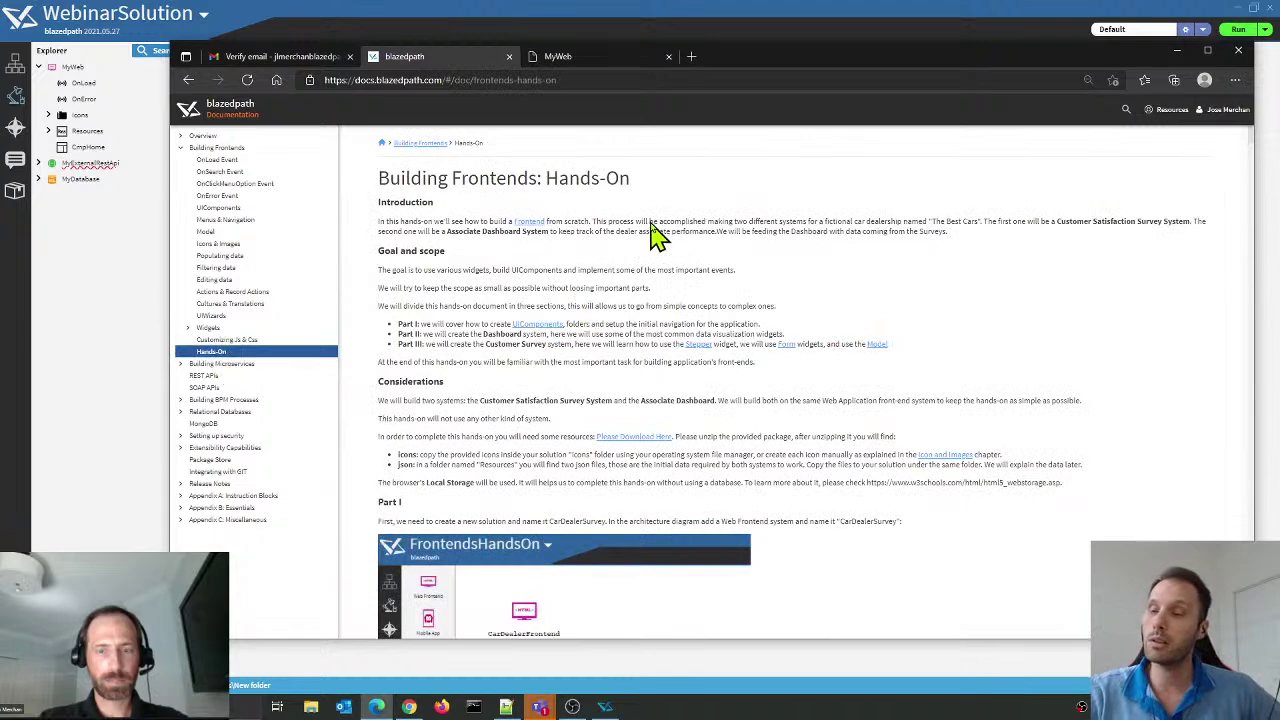
scroll(650, 232, down, 3)
scroll(632, 240, down, 1)
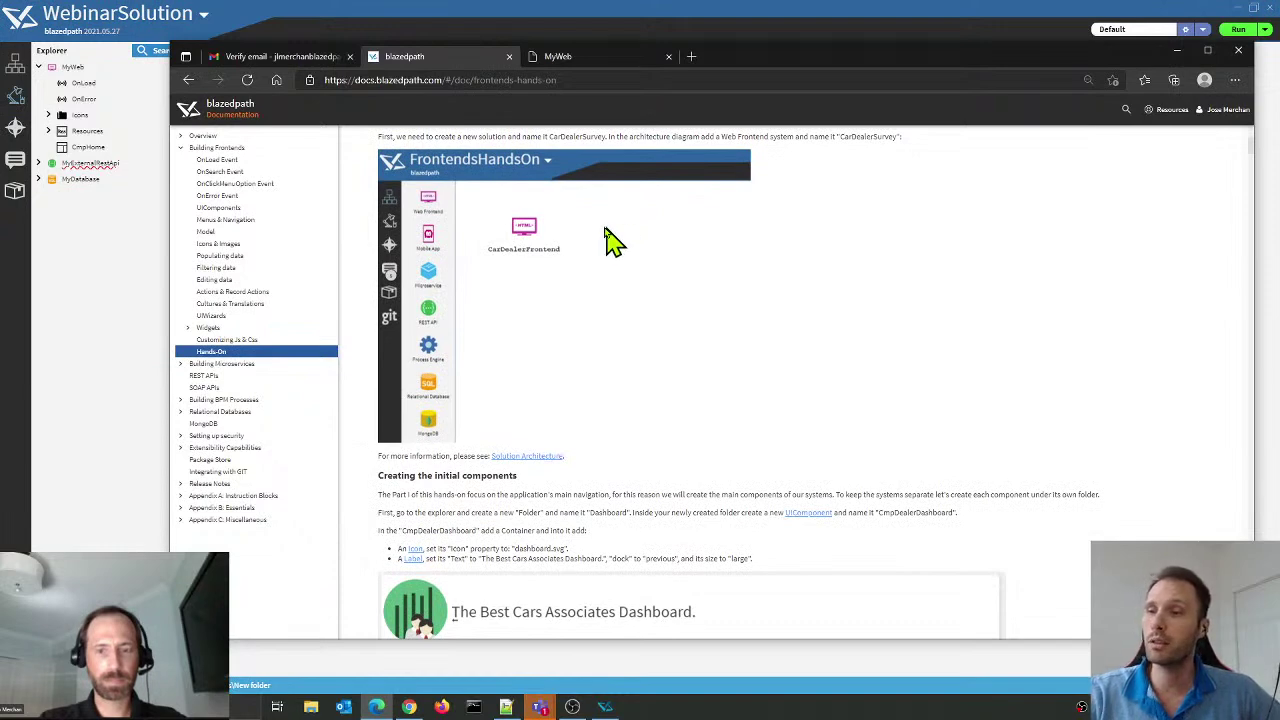
click(85, 315)
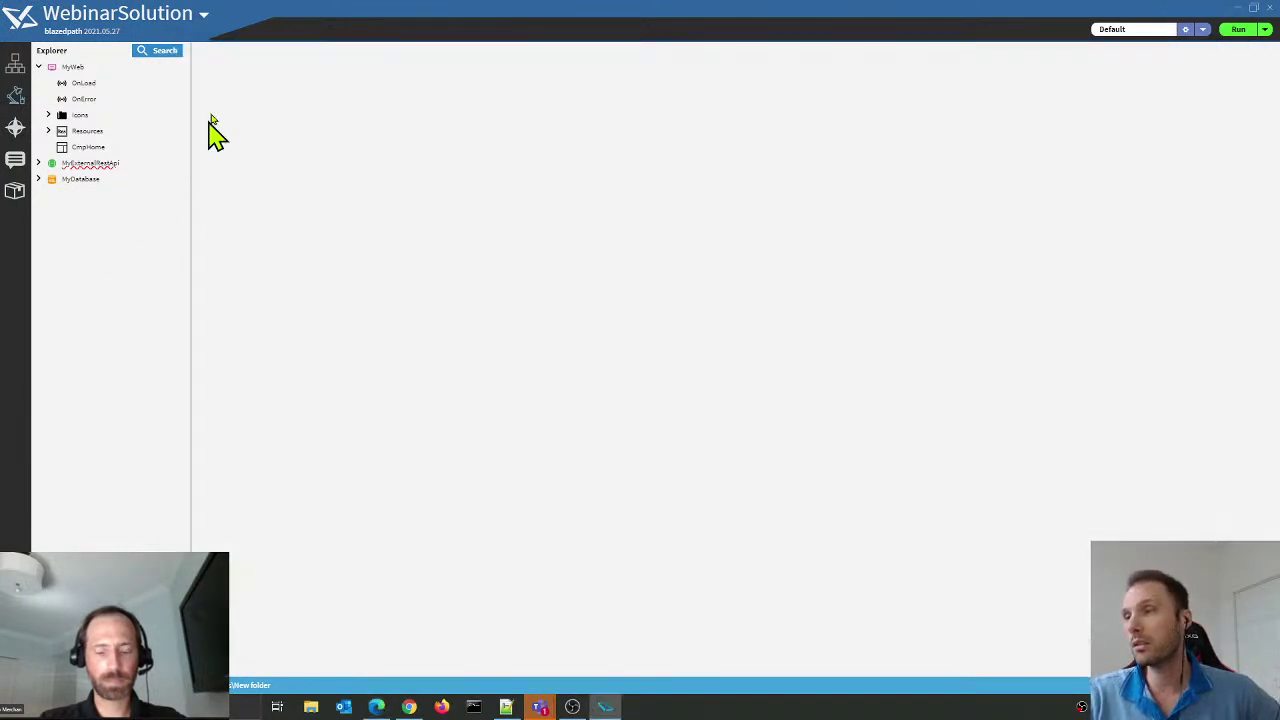
Step: View the Blazedpath Essentials samples (FrontendsHandsOn, OverviewHandsOn, SecurityHandsOn), then return to the browser documentation
click(204, 20)
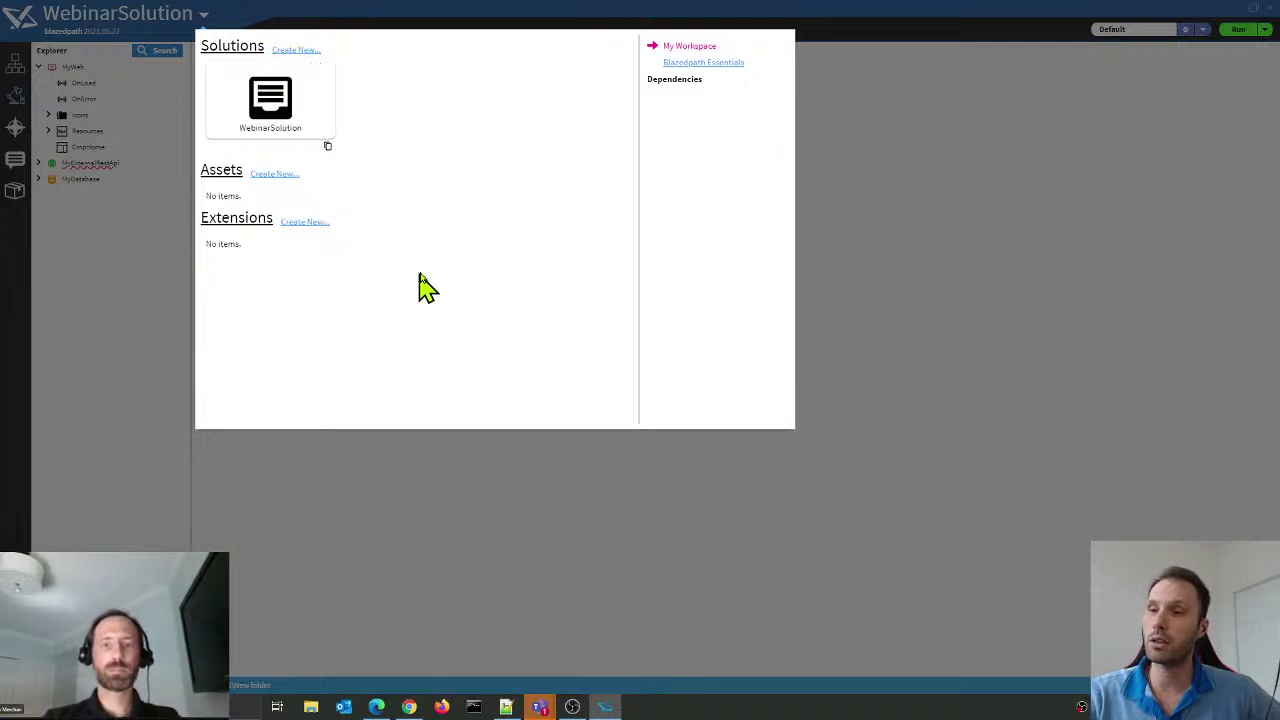
click(697, 64)
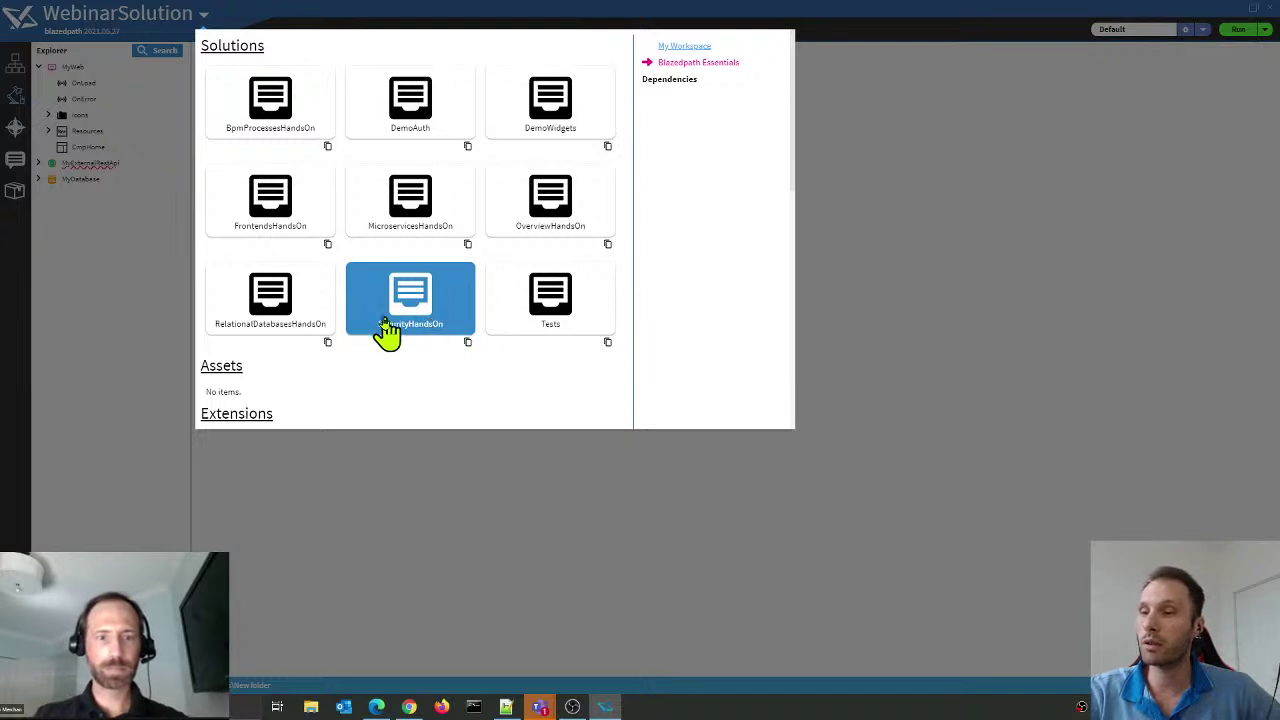
click(376, 708)
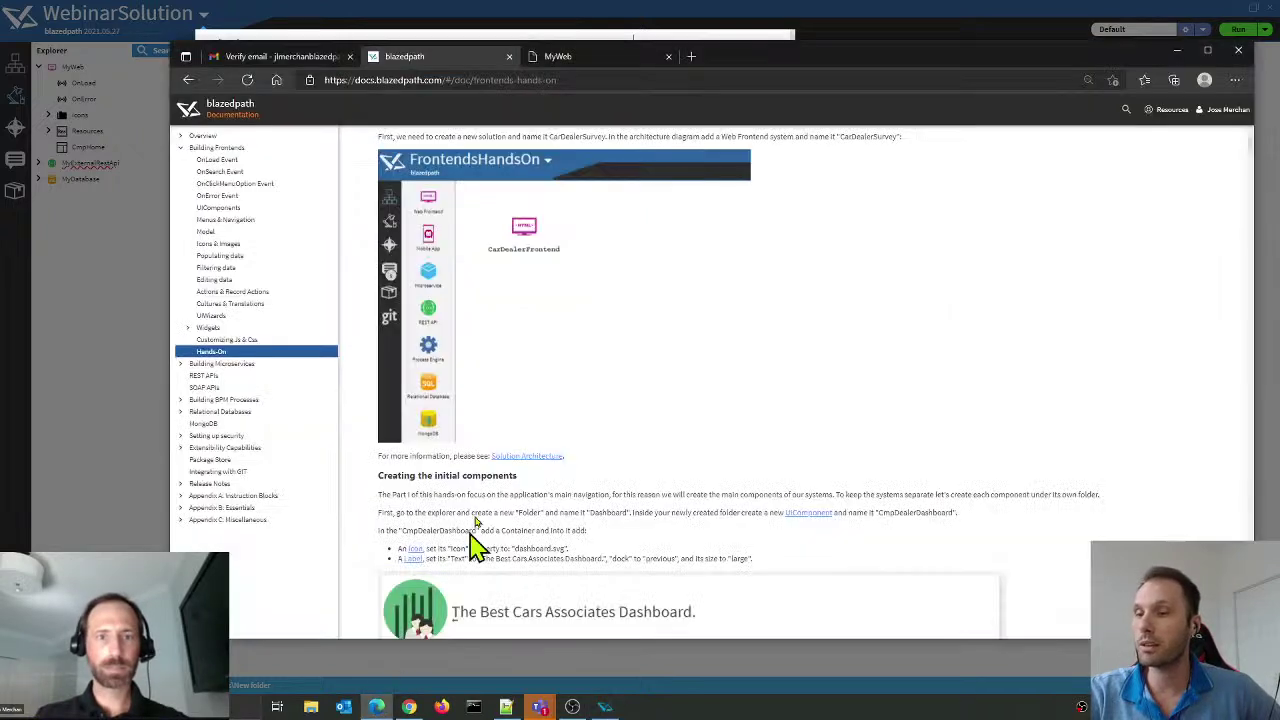
Step: Expand Setting up security in the documentation and read through its Hands-On guide
click(255, 440)
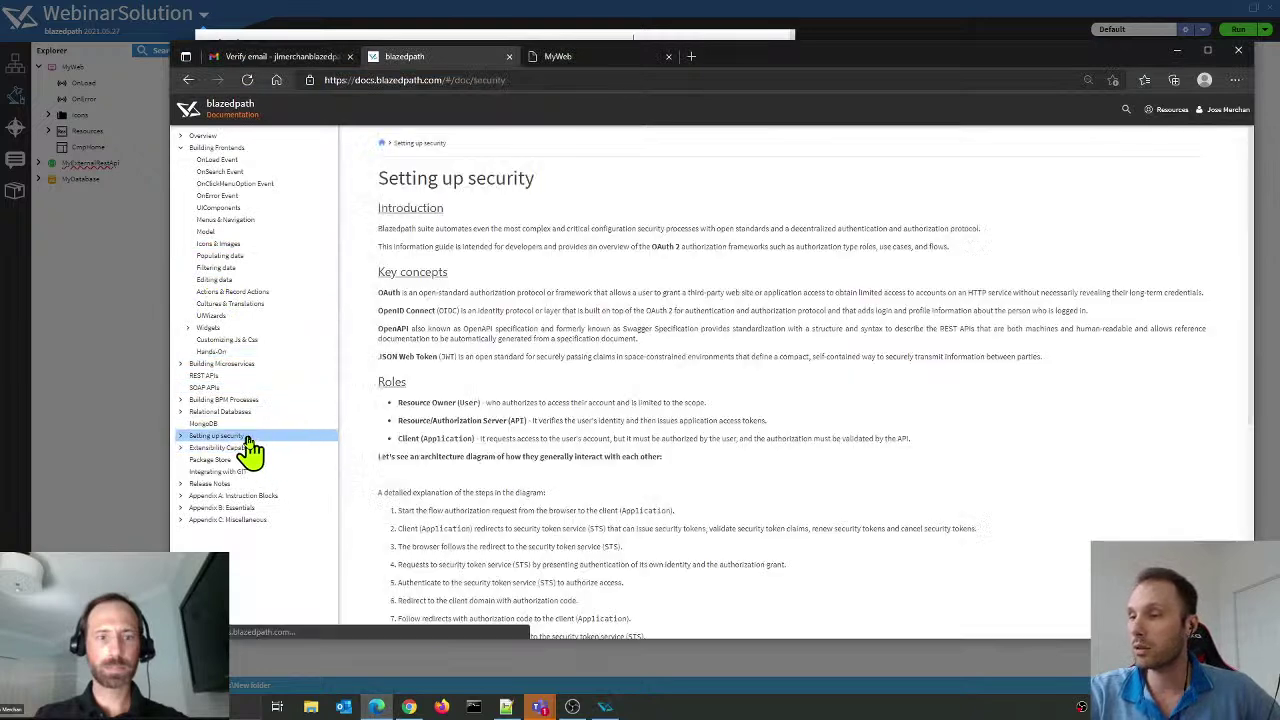
click(180, 437)
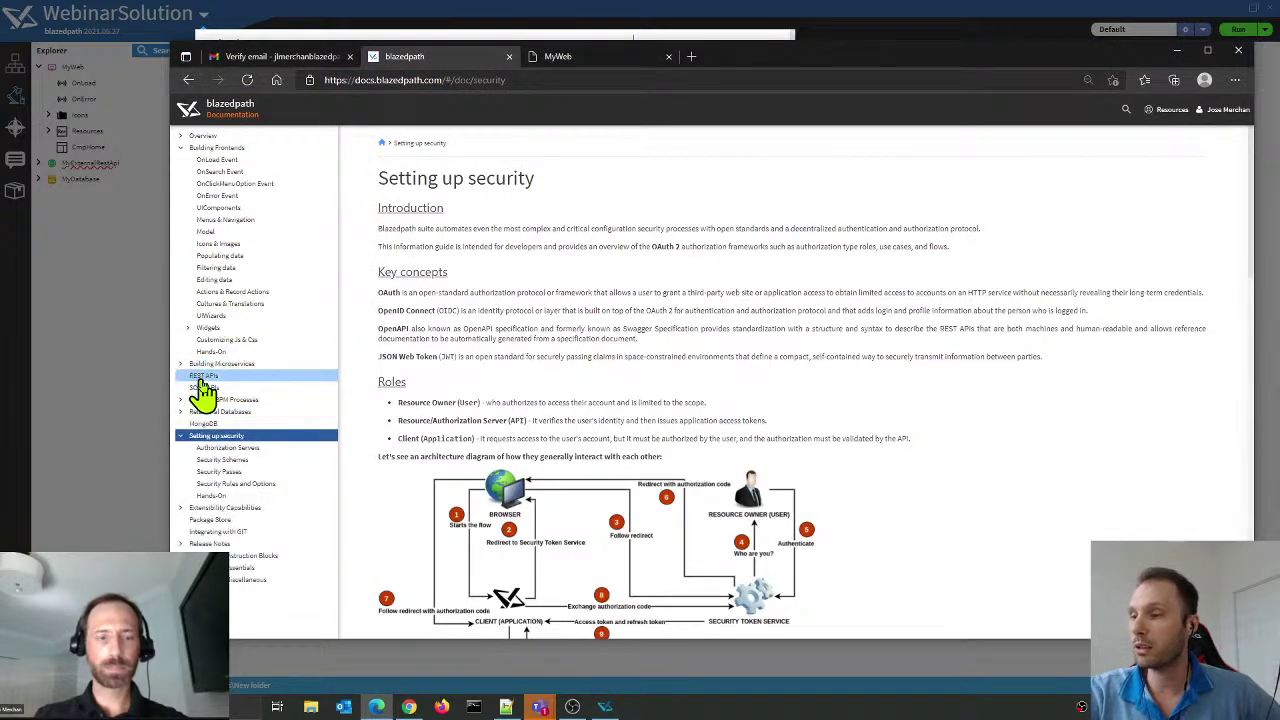
click(212, 497)
scroll(730, 345, down, 2)
scroll(730, 345, up, 2)
scroll(737, 328, down, 5)
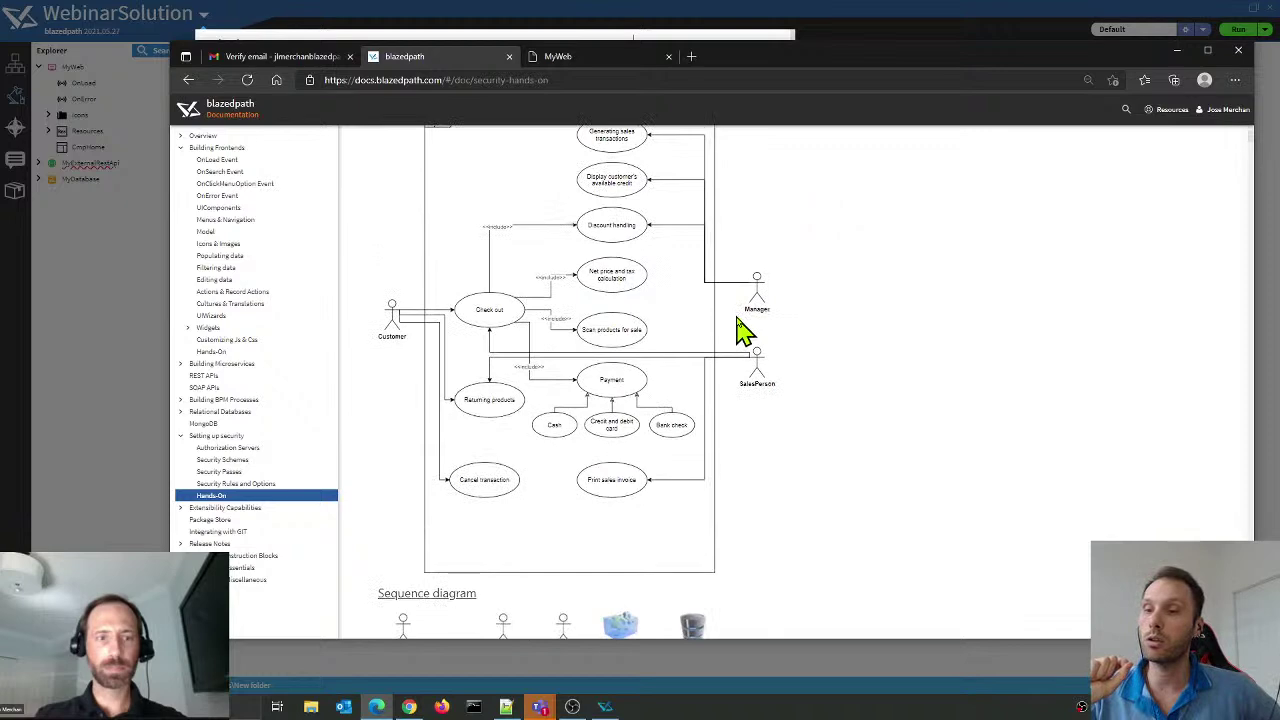
scroll(743, 333, down, 3)
scroll(738, 335, down, 12)
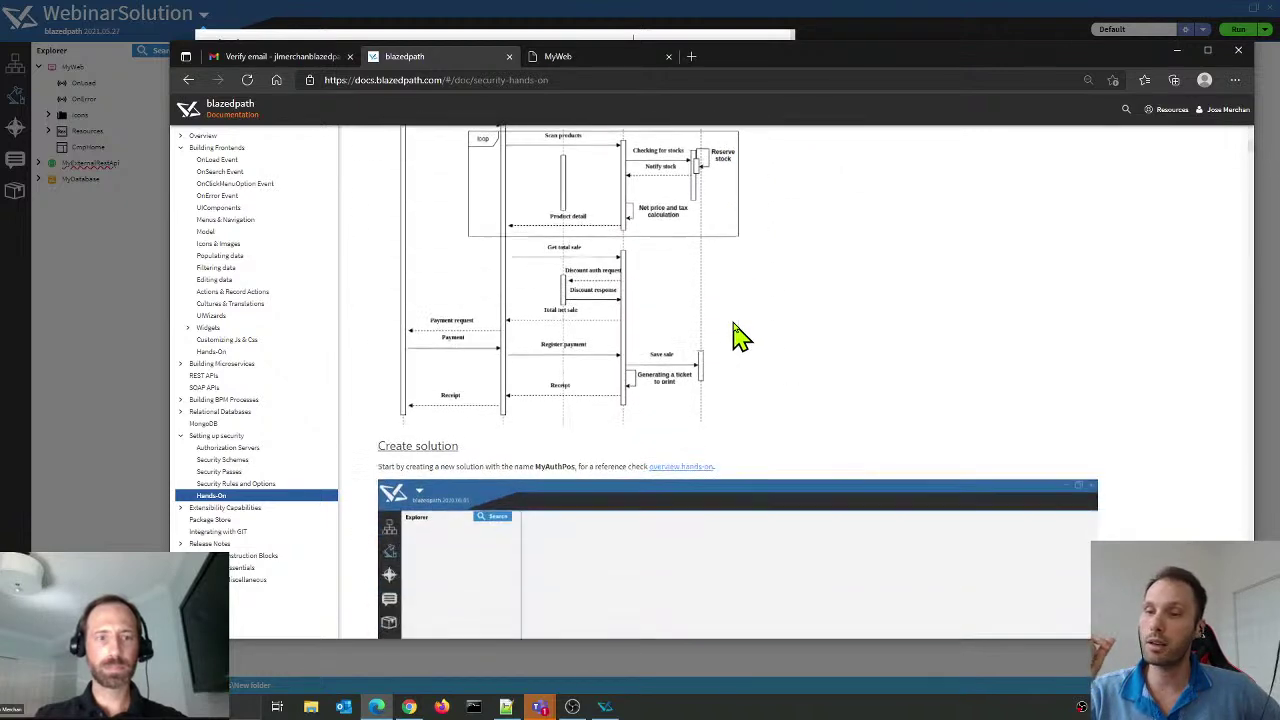
scroll(725, 342, up, 1)
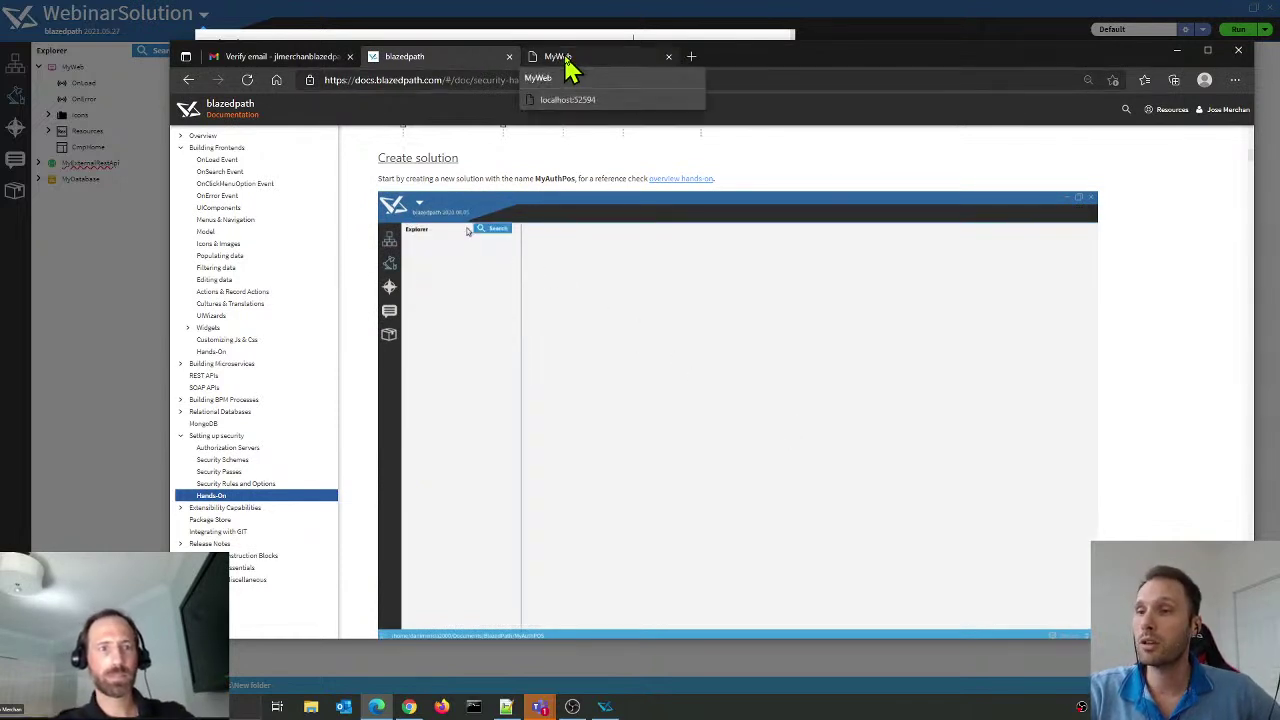
Step: Check the running MyWeb page, return to the security docs, then open the Blazedpath portal home from Resources
click(565, 62)
click(420, 64)
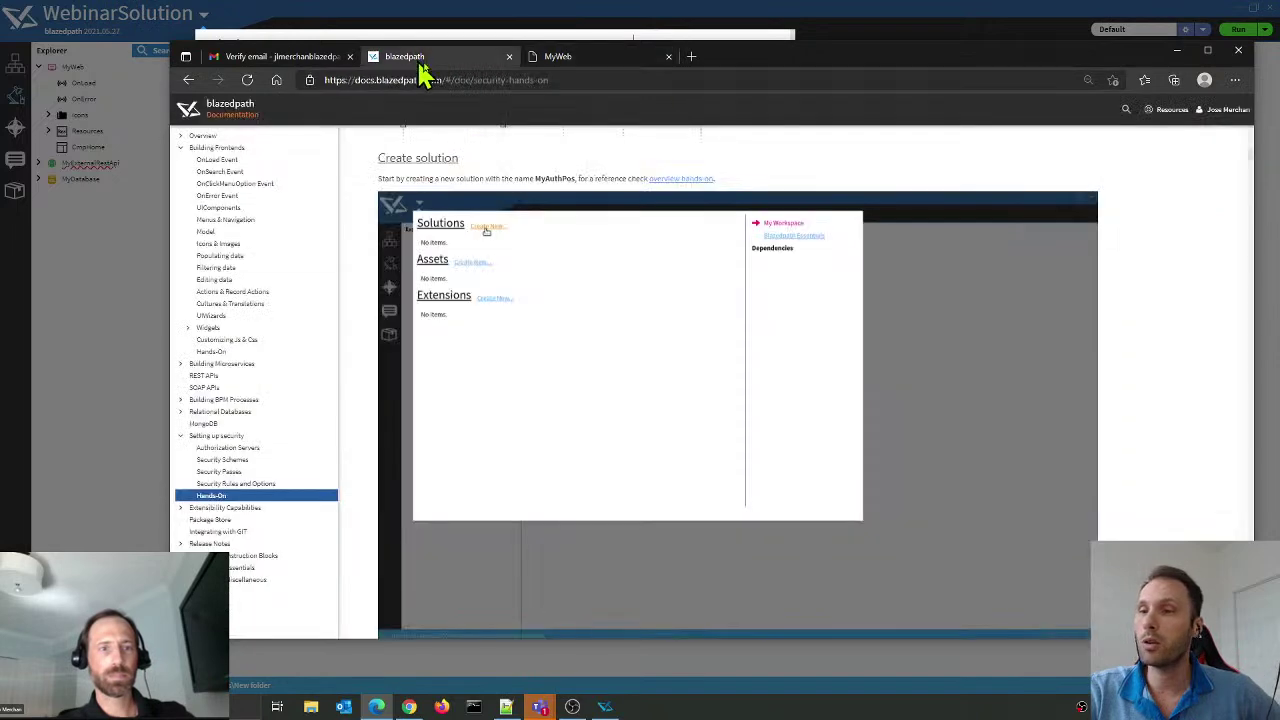
mouse_move(1171, 114)
click(1175, 148)
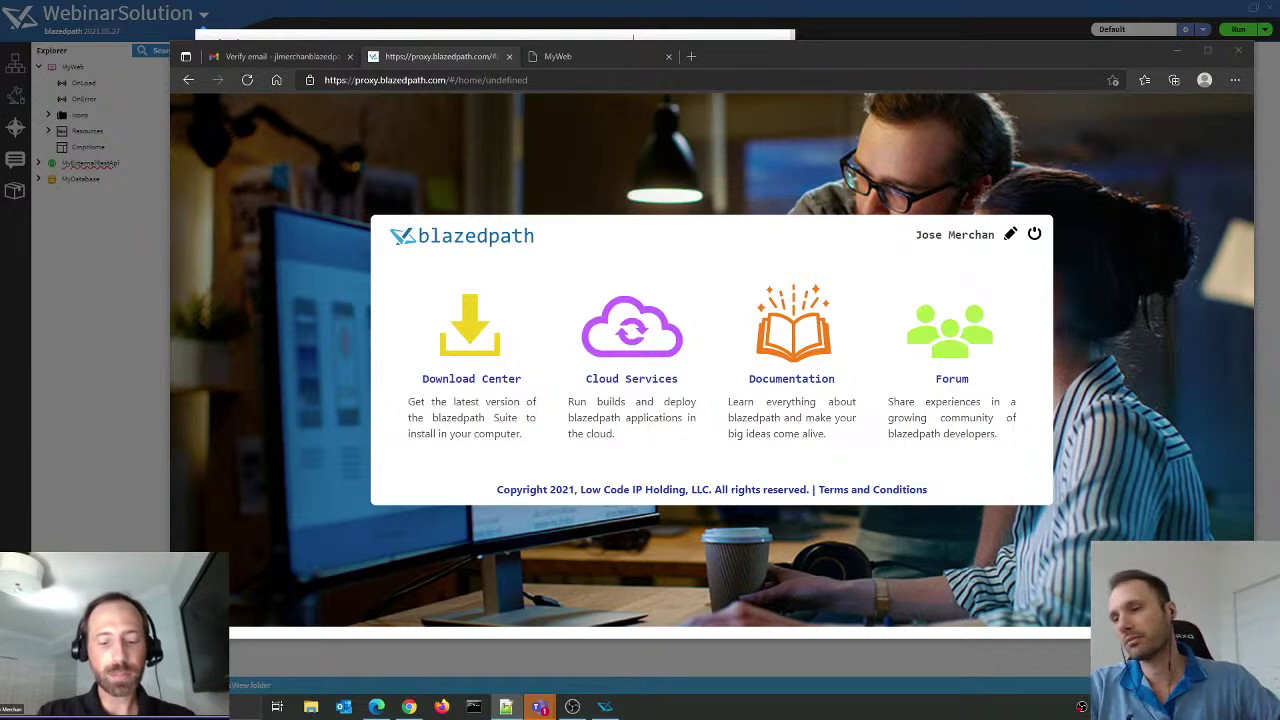
Step: Start an account under Cloud Services and proceed with card verification to the Payment method form
click(630, 336)
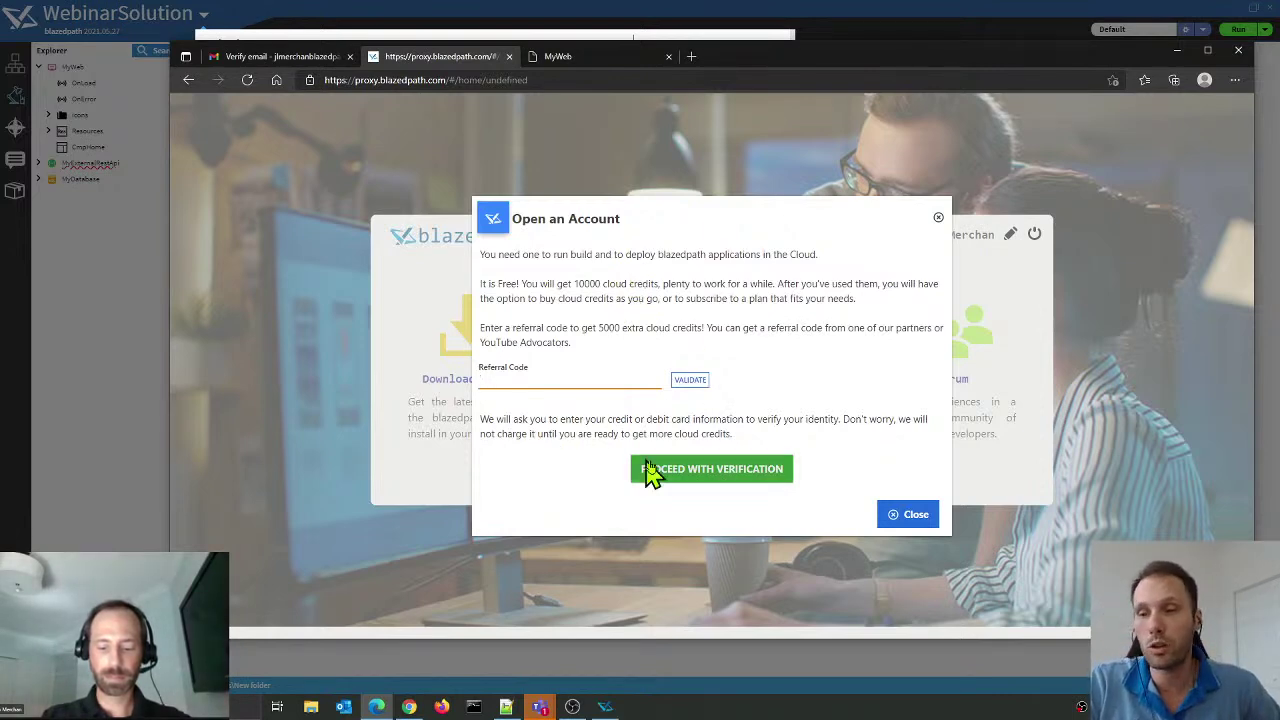
click(703, 484)
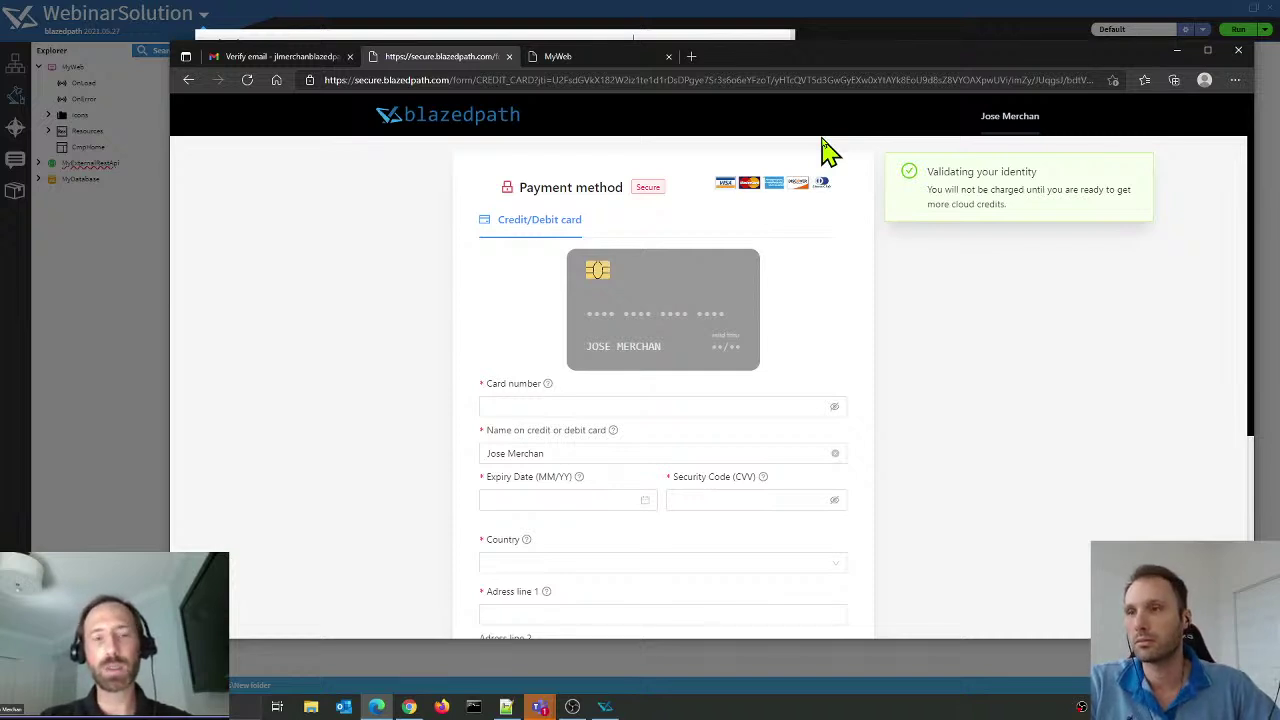
click(572, 706)
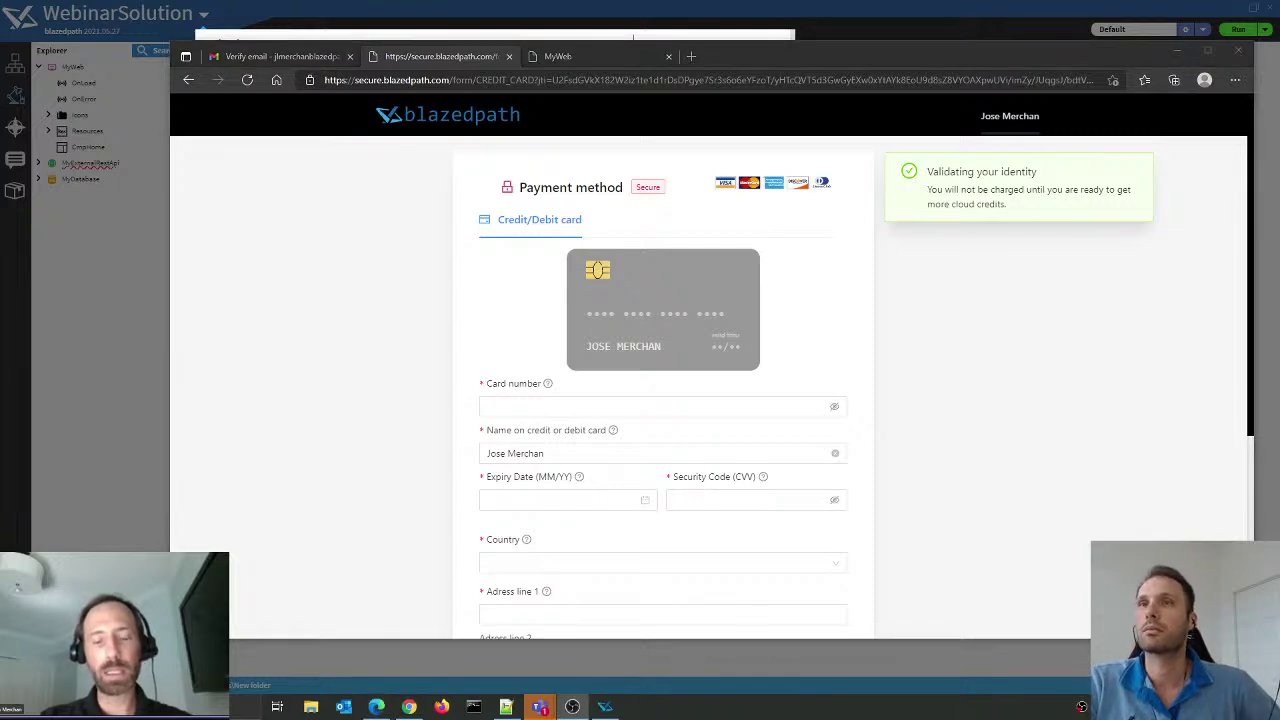